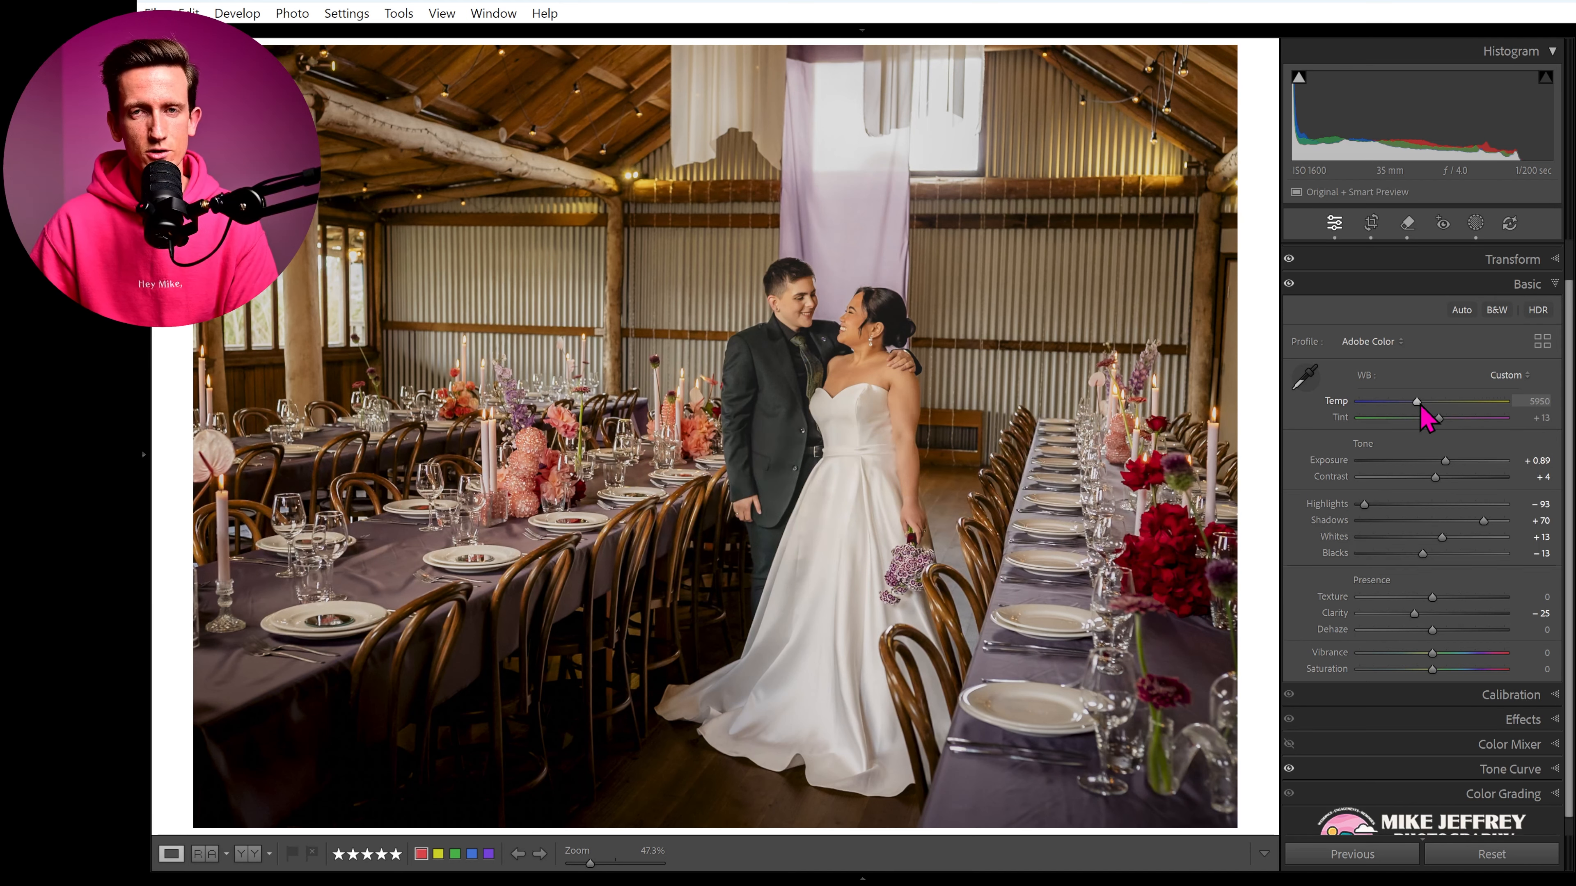
# Step: Correct the photo's white balance by setting the temperature to 5448 and the tint to +20
pyautogui.moveTo(1421, 407); pyautogui.dragTo(1439, 408)
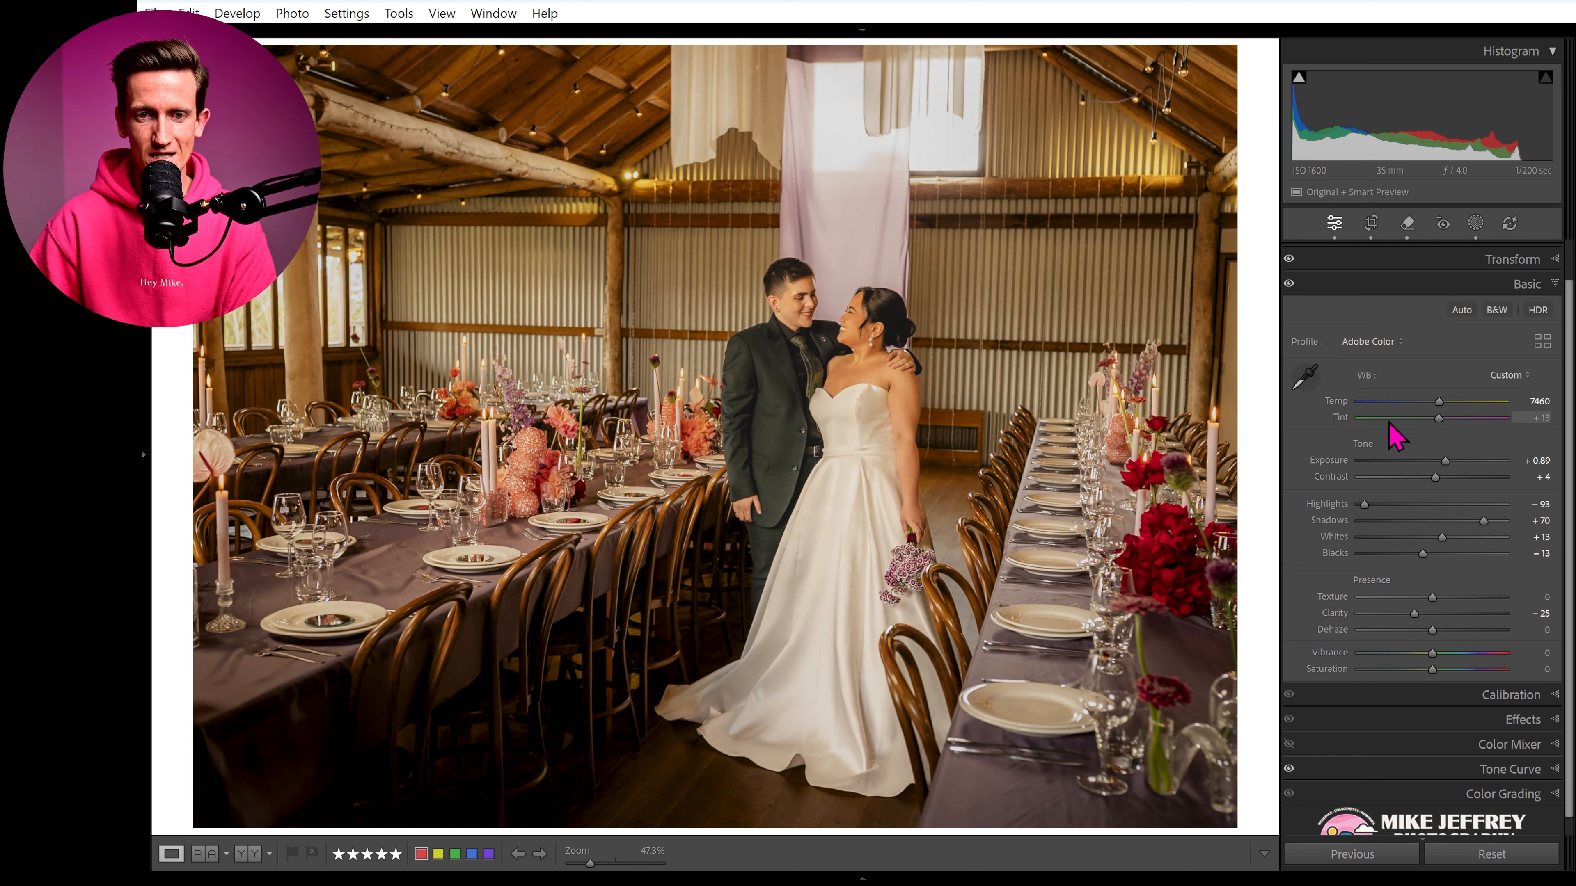
pyautogui.moveTo(1444, 392); pyautogui.dragTo(1410, 411)
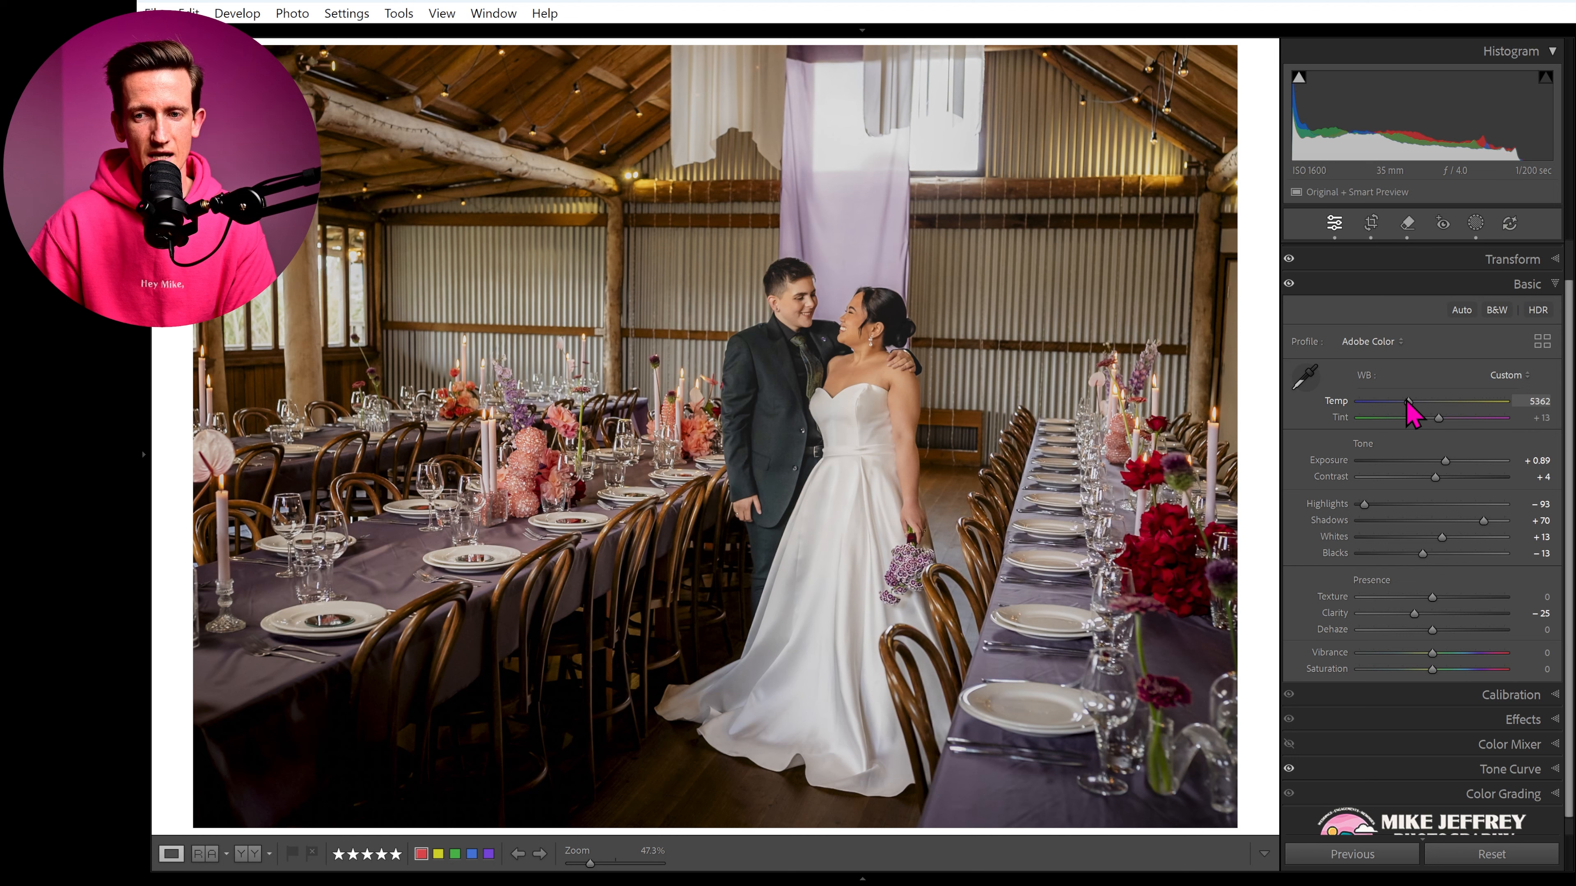
pyautogui.moveTo(1411, 410); pyautogui.dragTo(1413, 411)
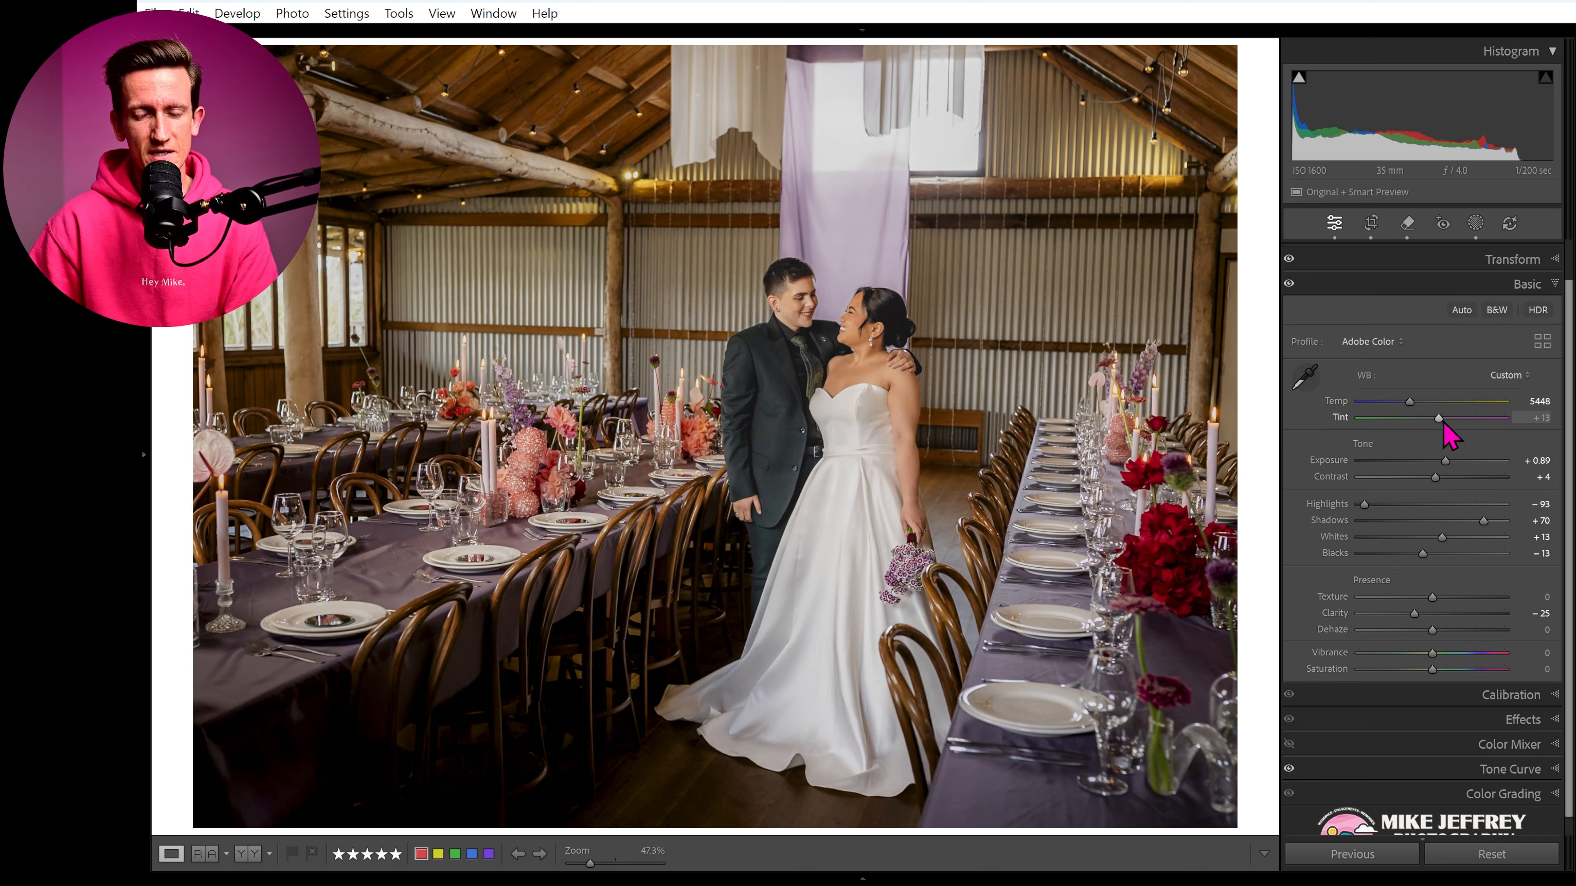
pyautogui.moveTo(1438, 426); pyautogui.dragTo(1442, 427)
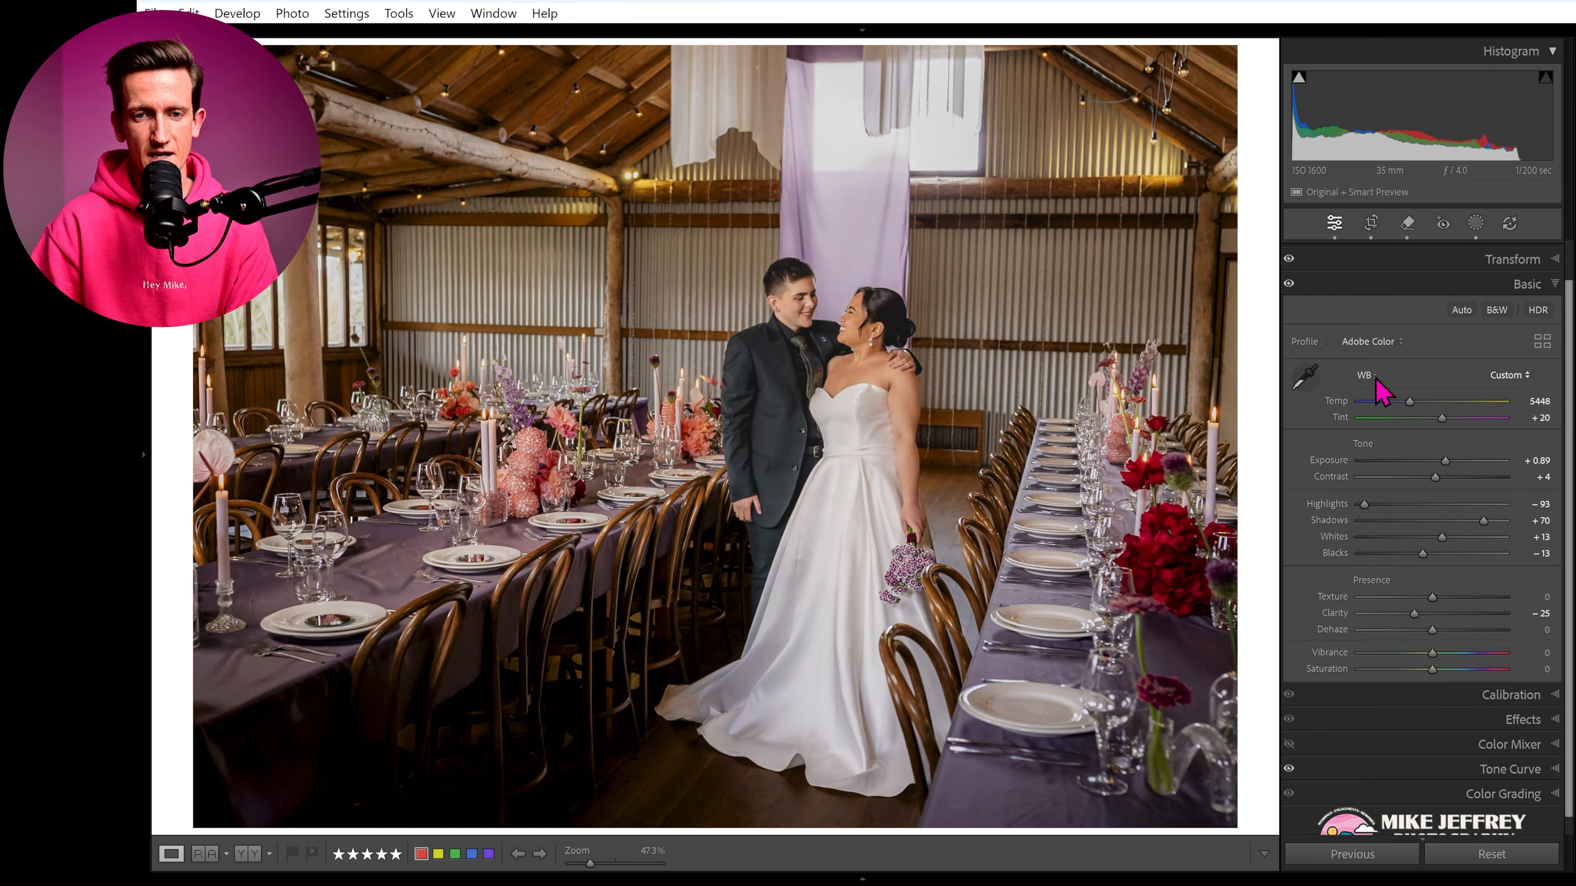
# Step: Compare the before and after versions of the photo repeatedly to judge the white balance correction
pyautogui.press('\\')
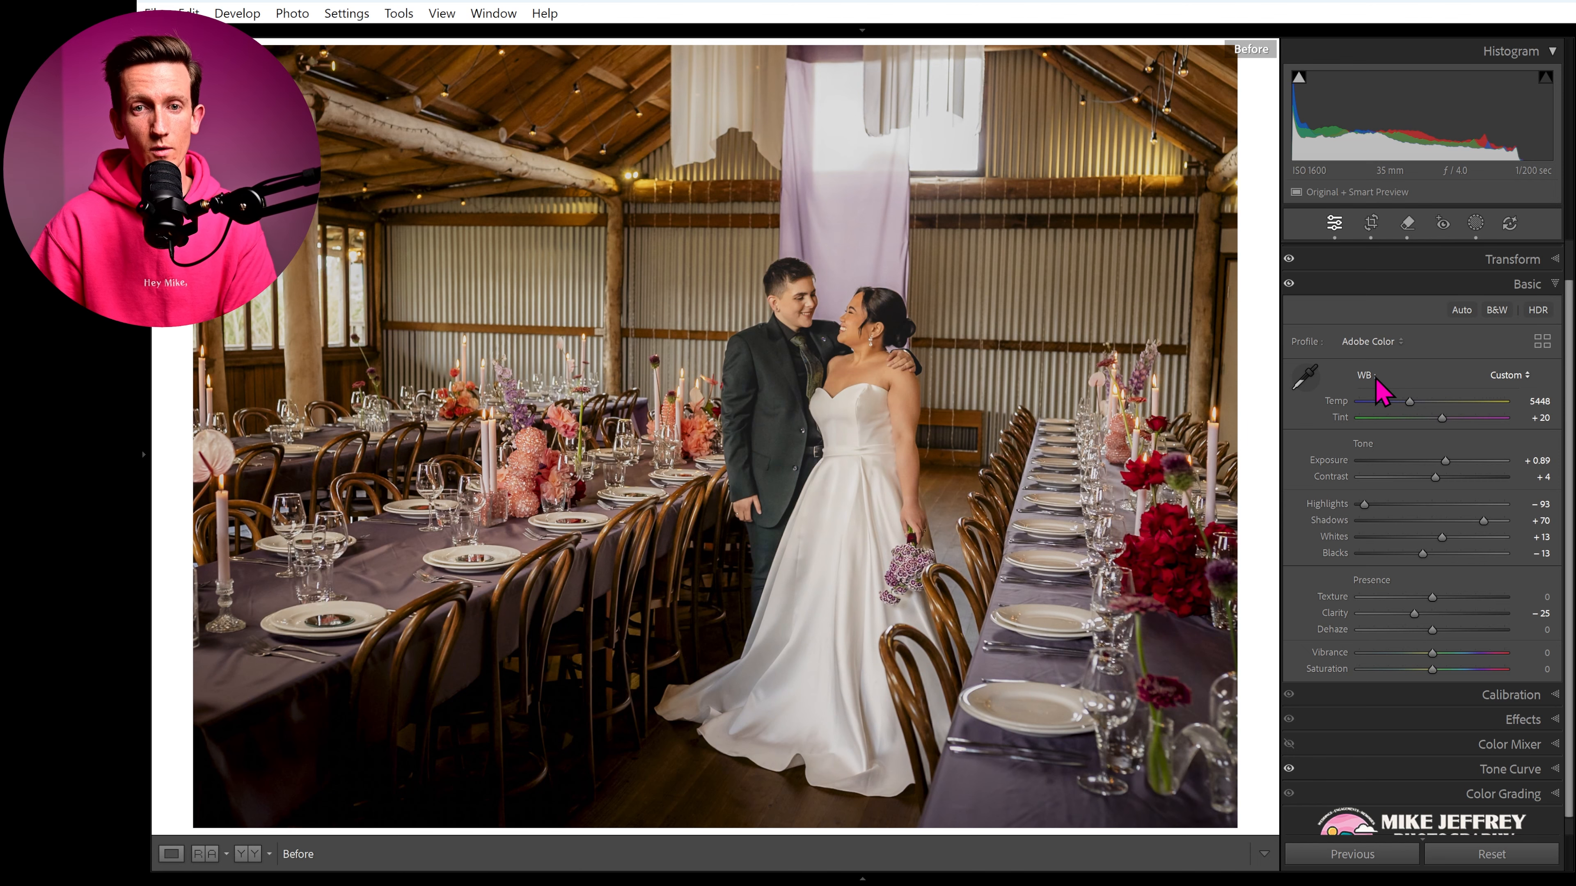
pyautogui.press('\\')
pyautogui.press('\\')
pyautogui.press('\\')
pyautogui.press('\\')
pyautogui.press('\\')
pyautogui.press('\\')
pyautogui.press('\\')
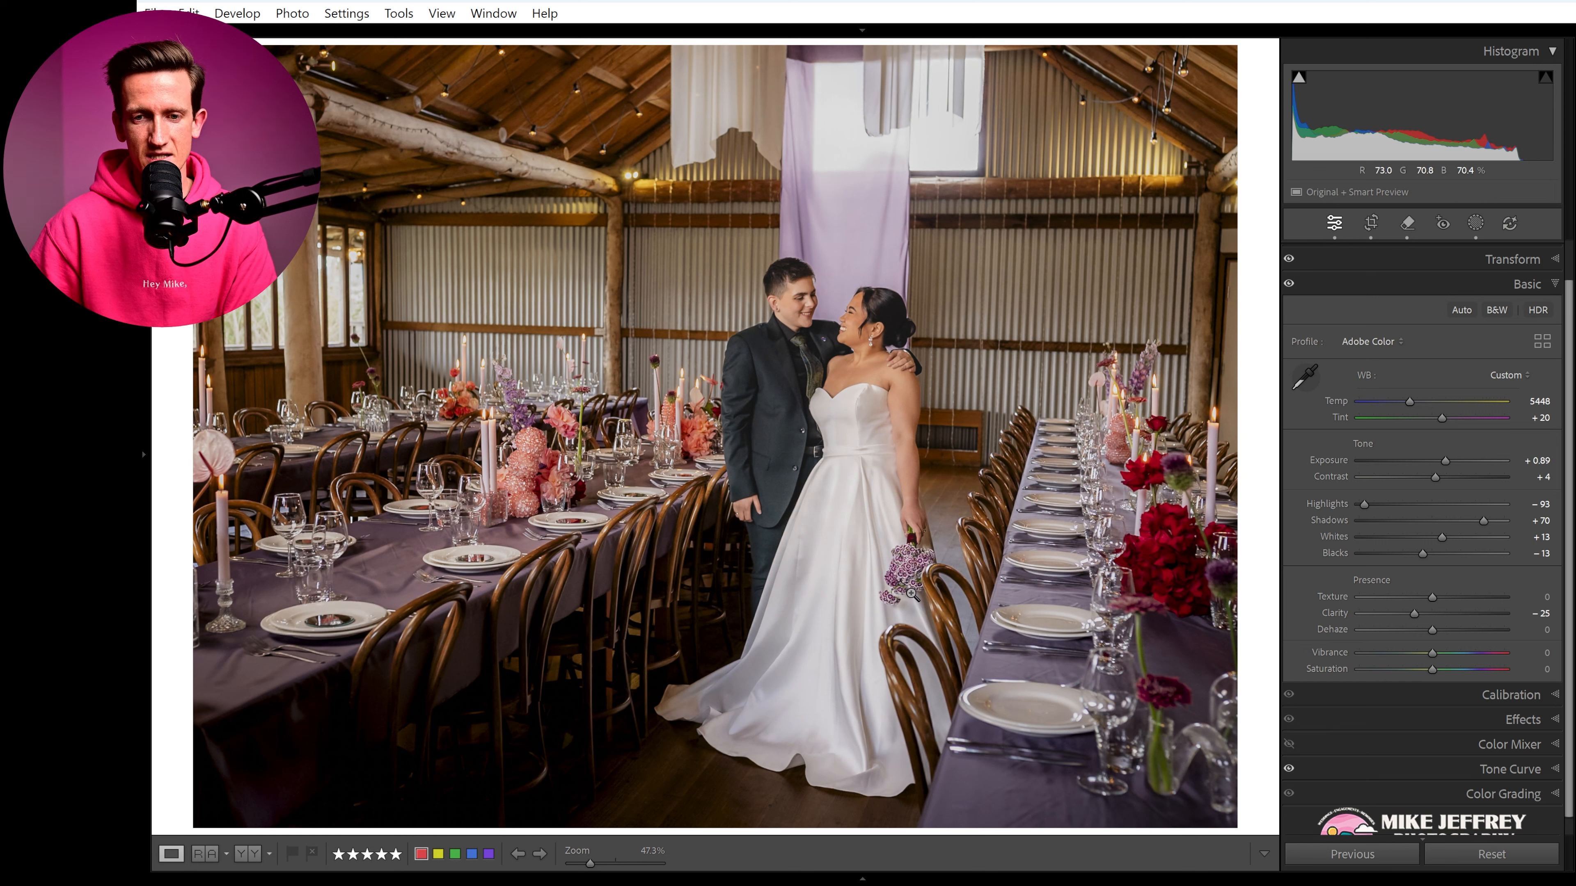
pyautogui.press('\\')
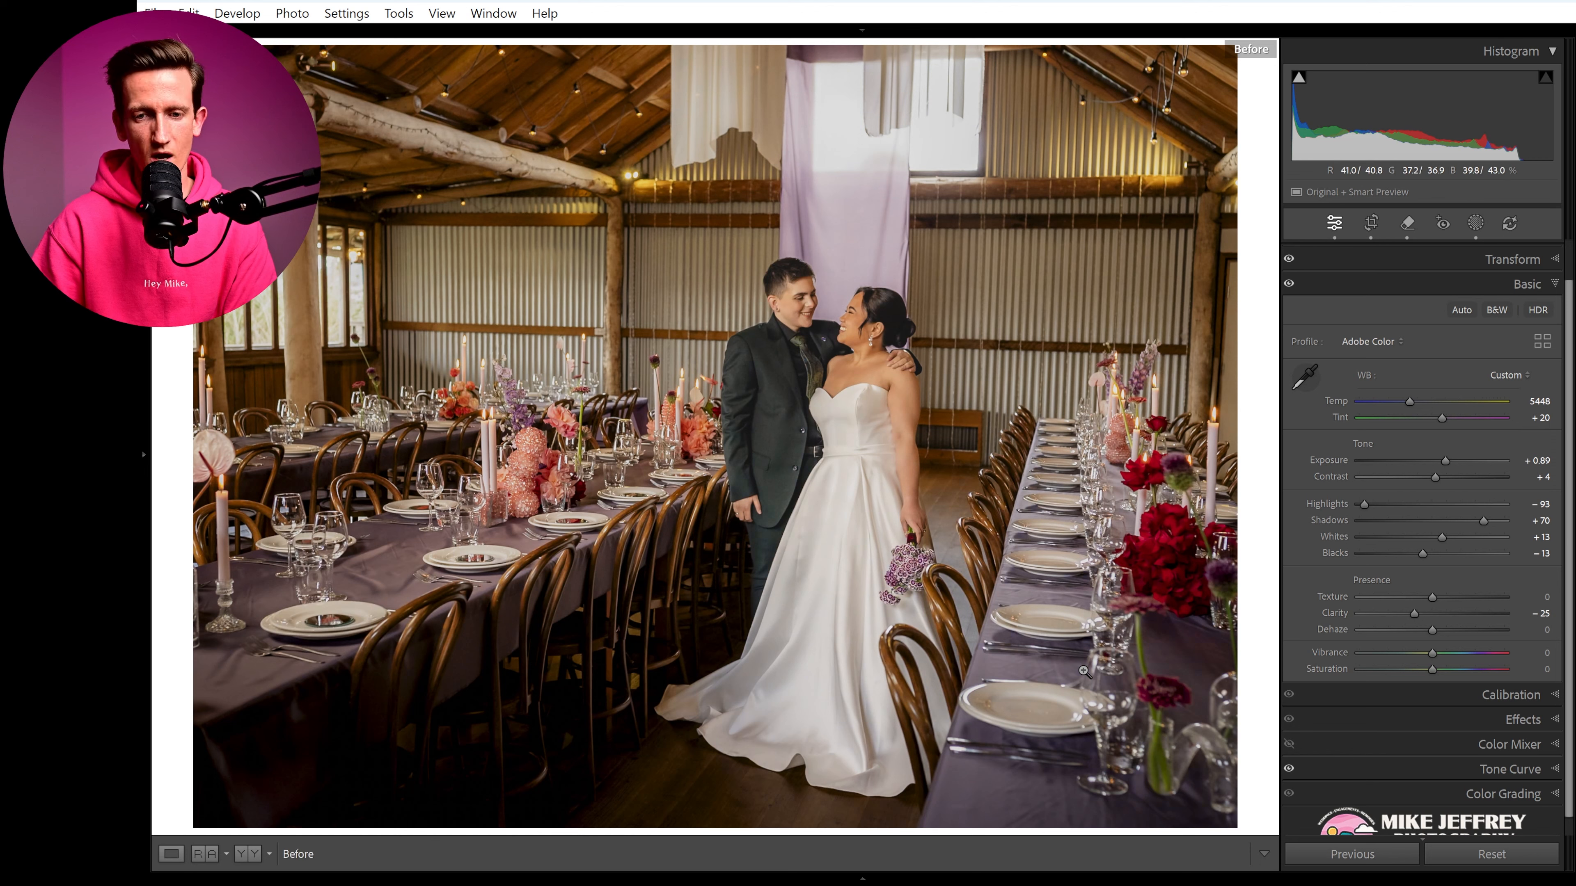
pyautogui.press('\\')
pyautogui.press('\\')
pyautogui.press('\\')
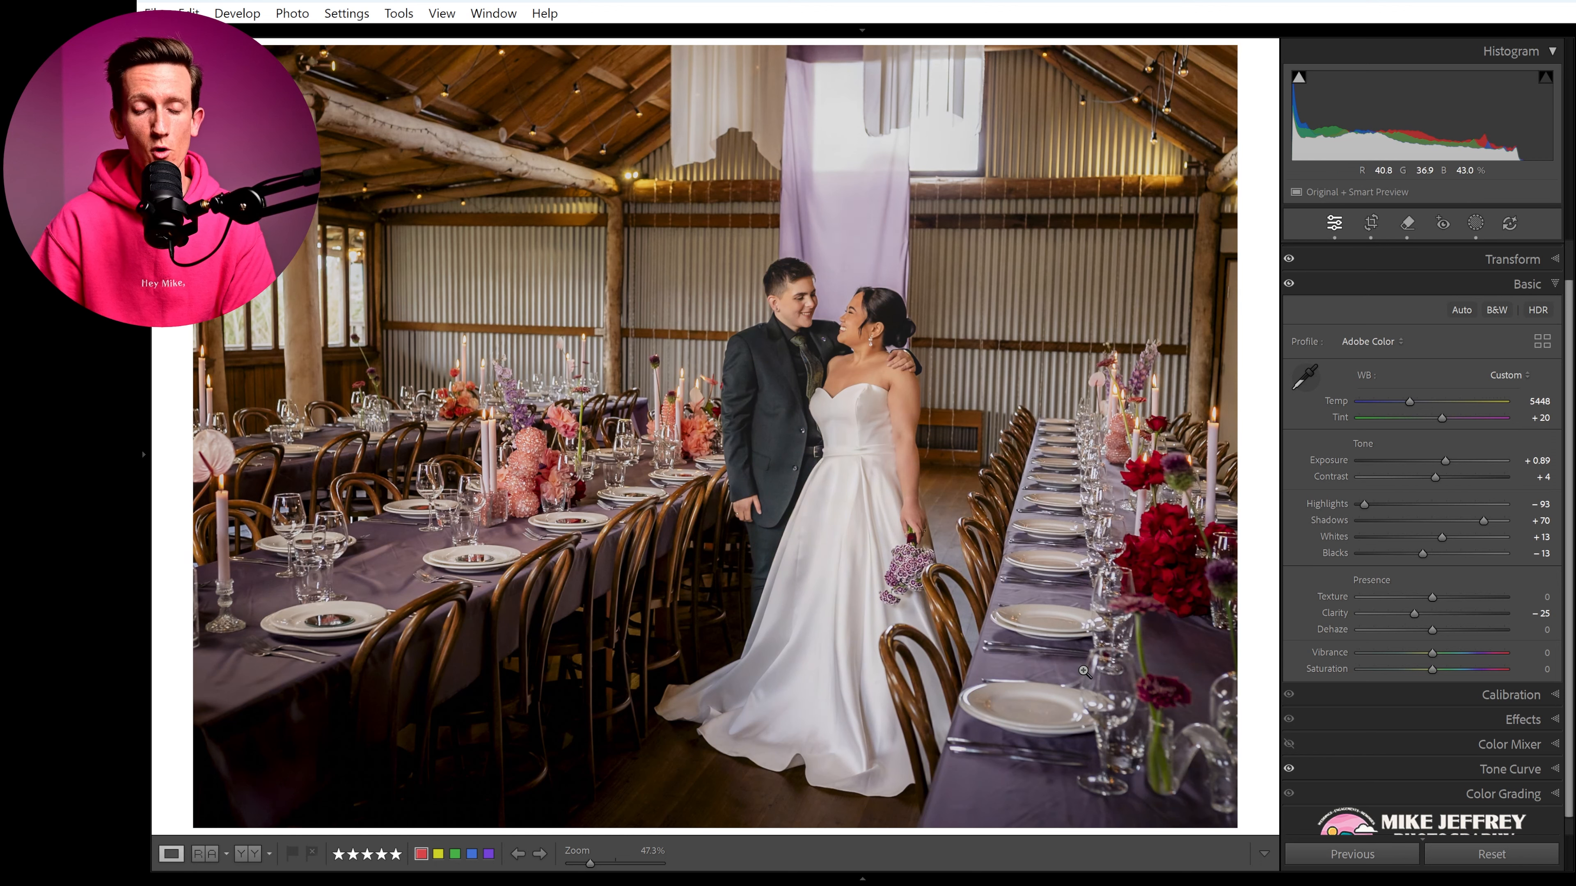
pyautogui.press('\\')
pyautogui.press('\\')
pyautogui.press('\\')
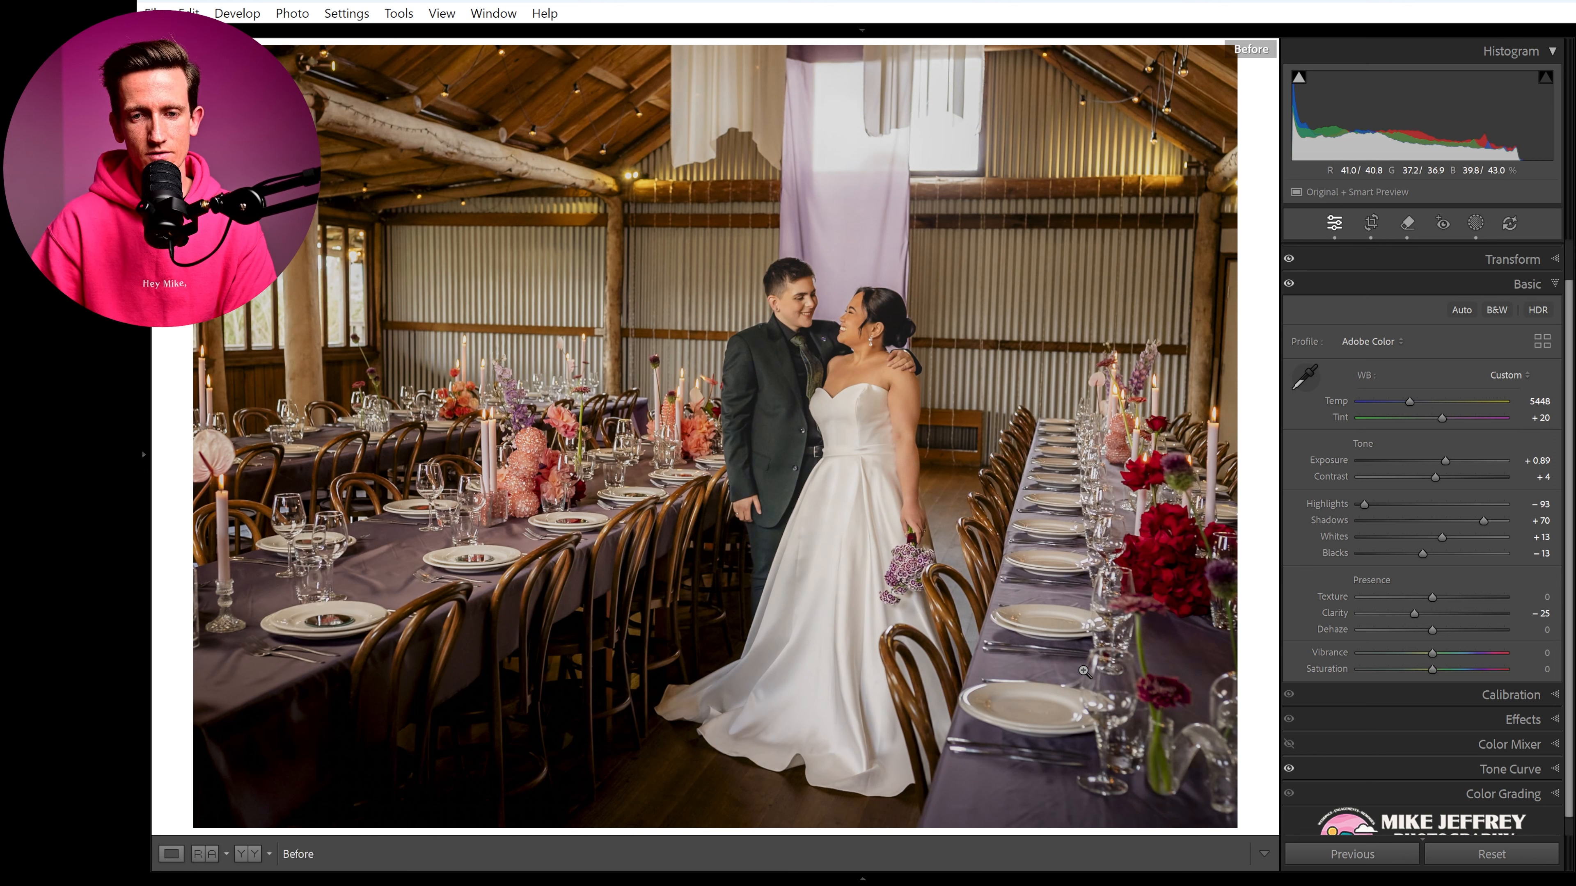
pyautogui.press('\\')
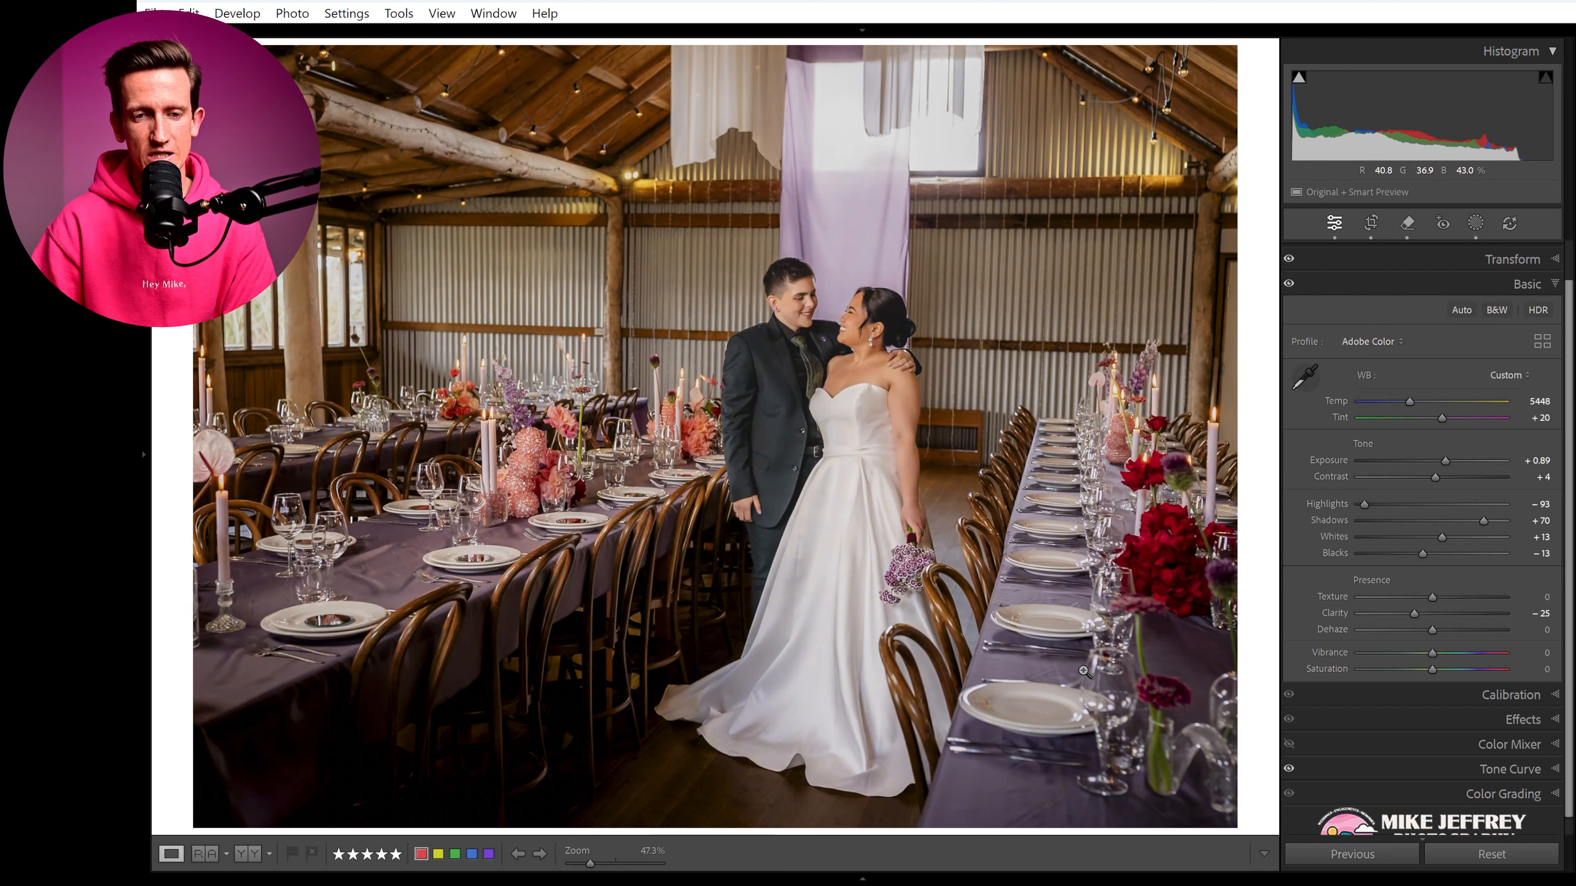
pyautogui.press('\\')
pyautogui.press('\\')
pyautogui.press('\\')
pyautogui.press('\\')
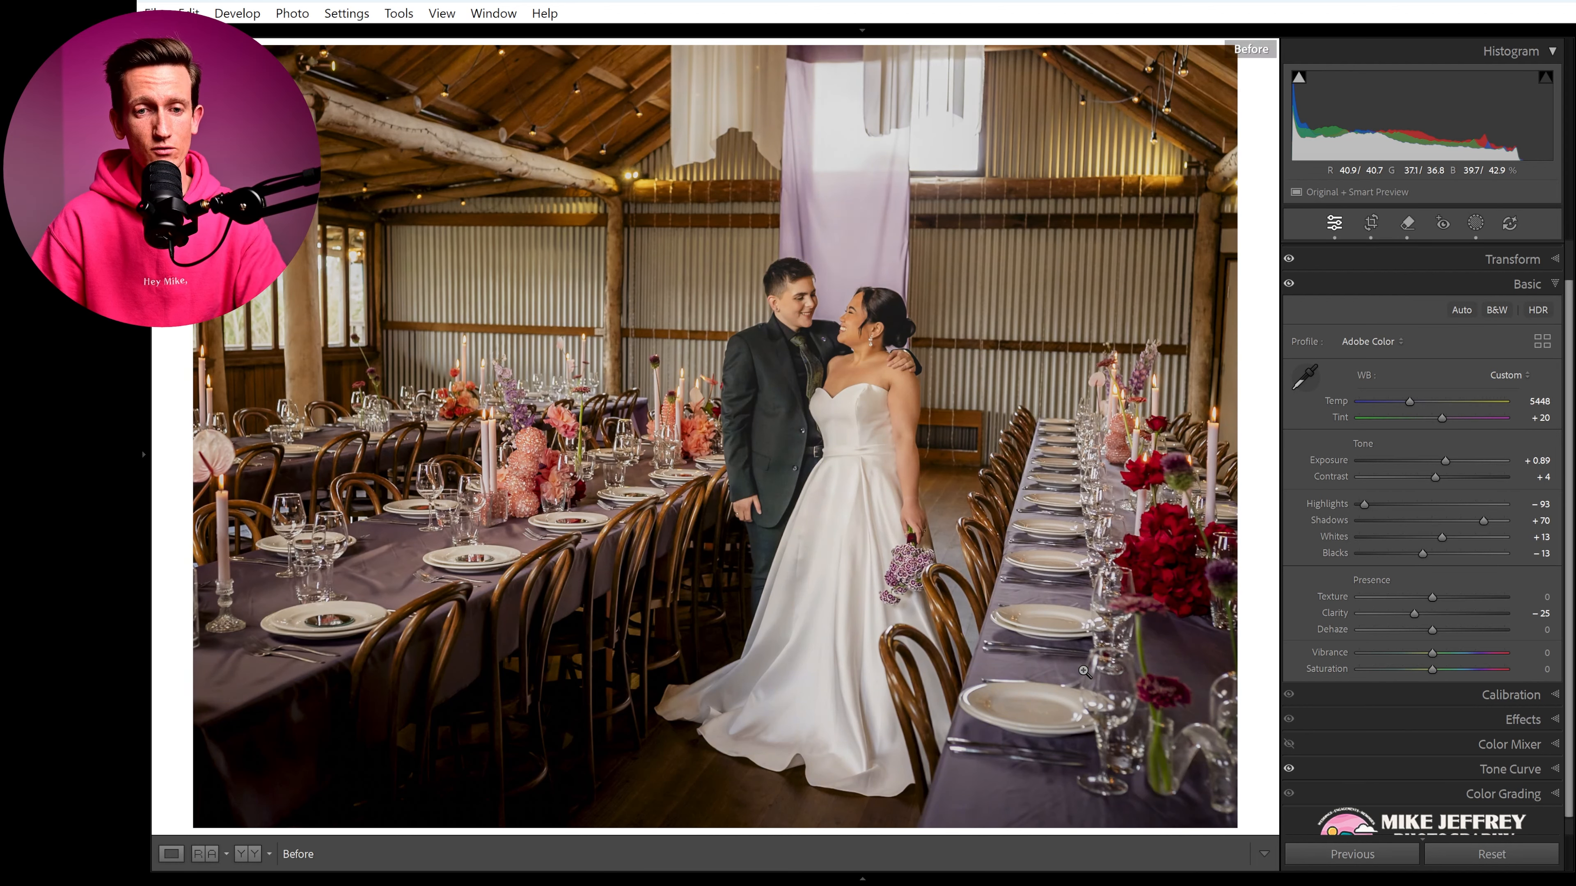
pyautogui.press('\\')
pyautogui.press('\\')
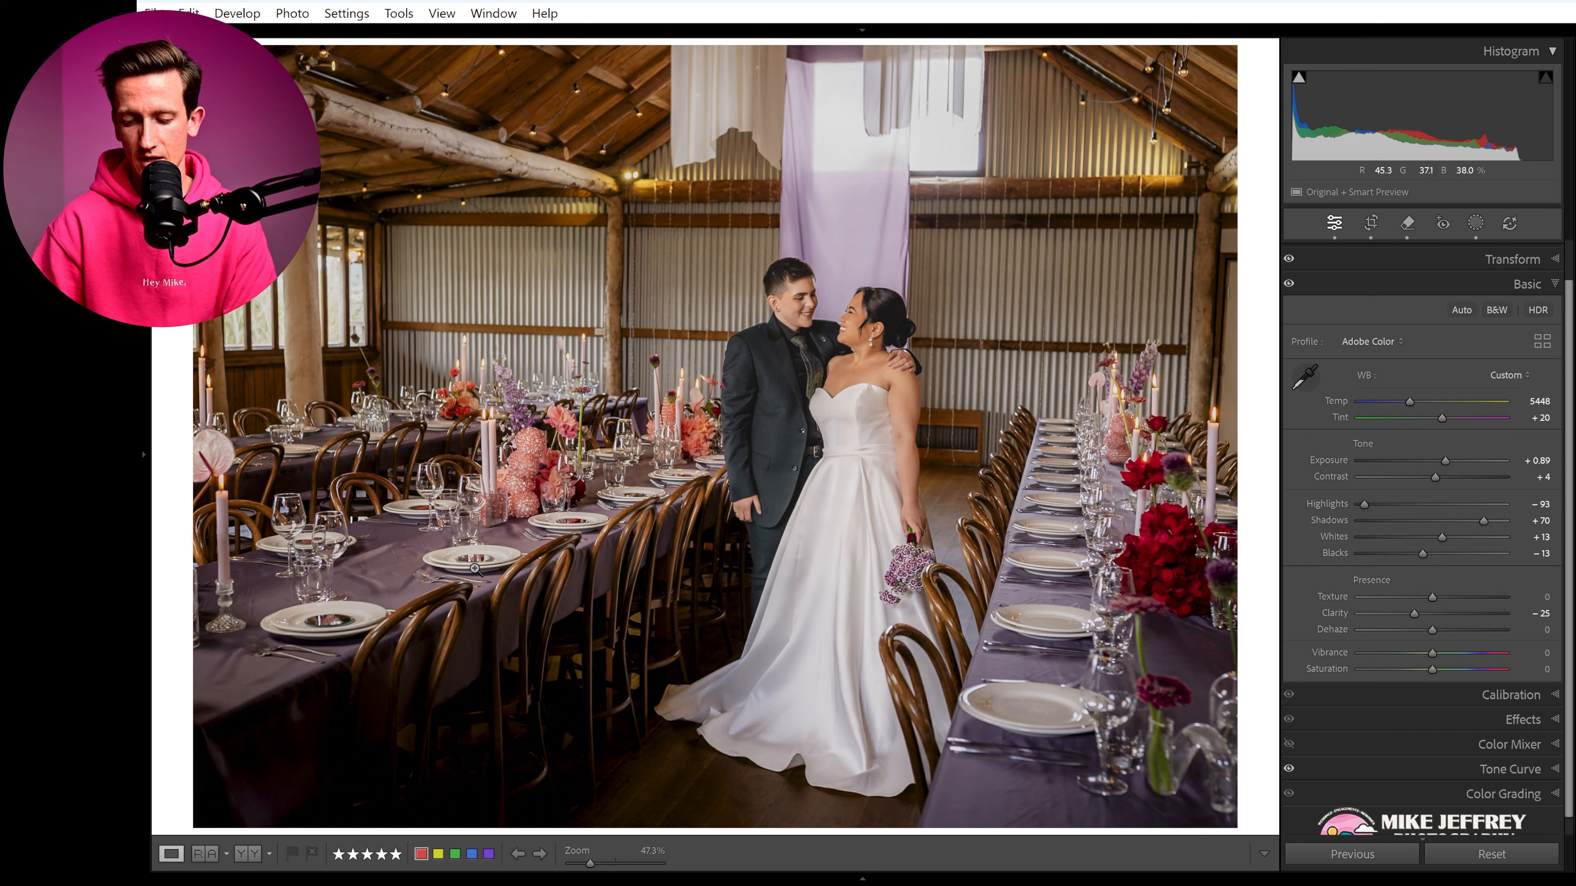
pyautogui.press('\\')
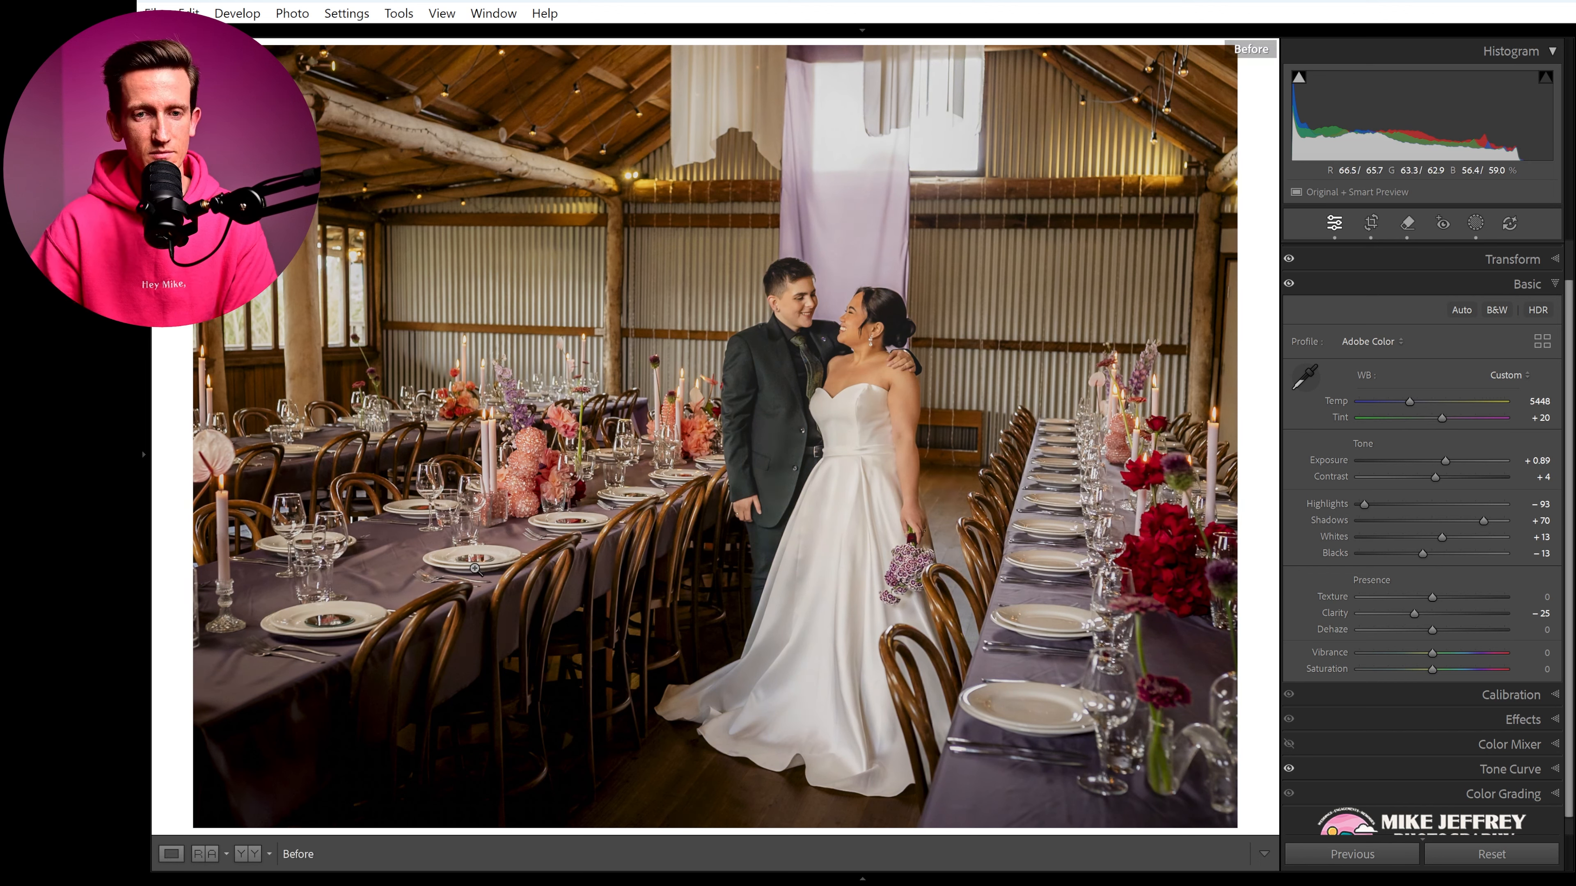
pyautogui.press('\\')
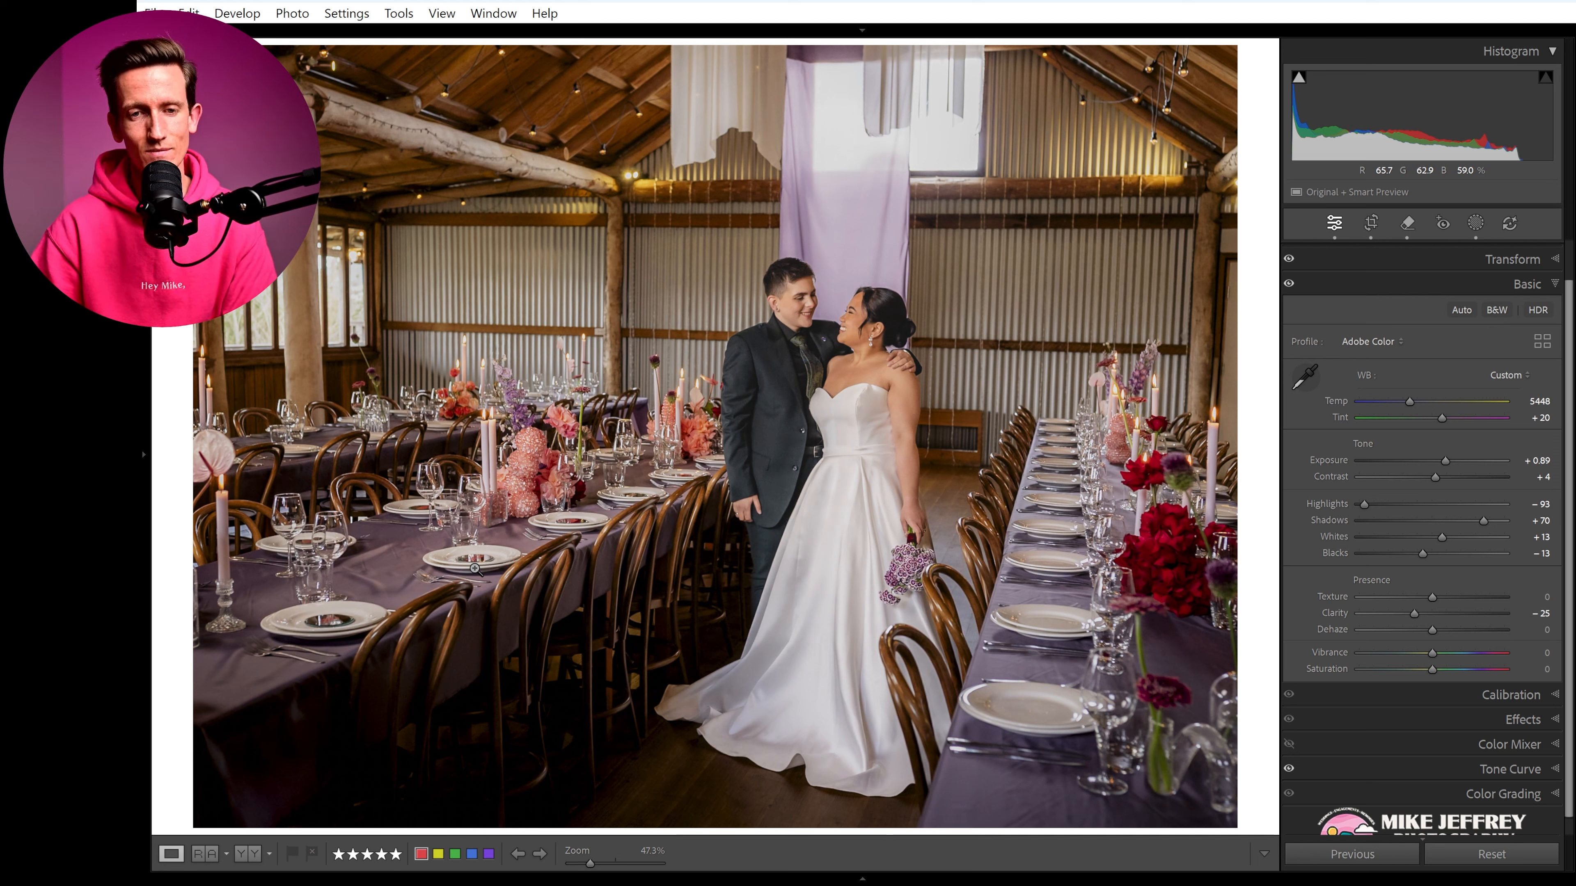
pyautogui.press('\\')
pyautogui.press('\\')
pyautogui.press('\\')
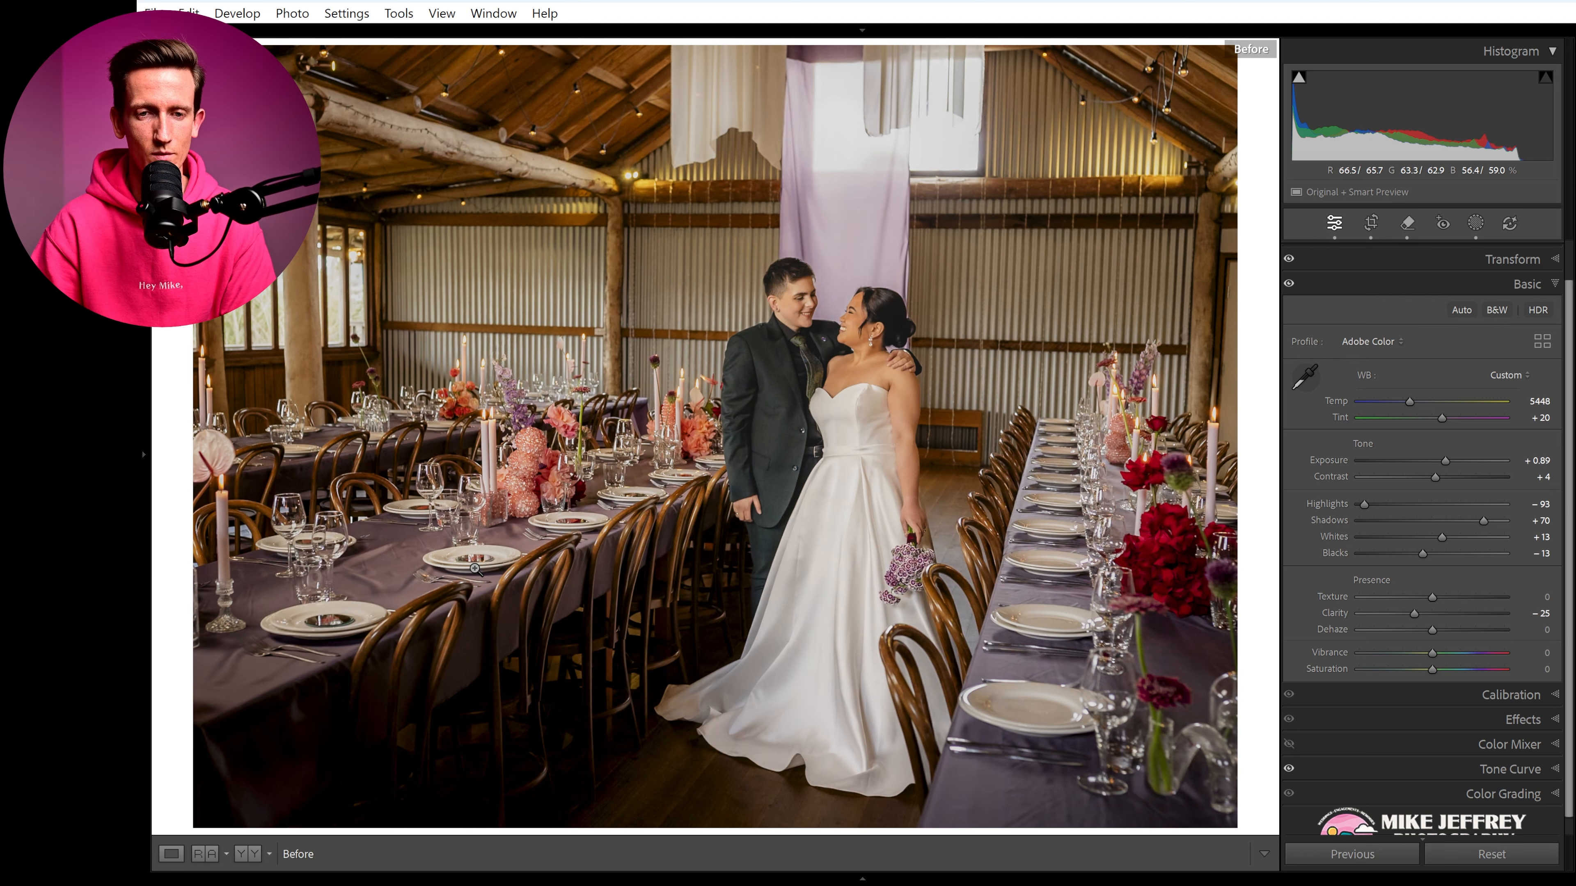
pyautogui.press('\\')
# Step: Try shifting the red, green and blue primary hues in the calibration, with red at -4 and green at +13
pyautogui.scroll(1, 1554, 338)
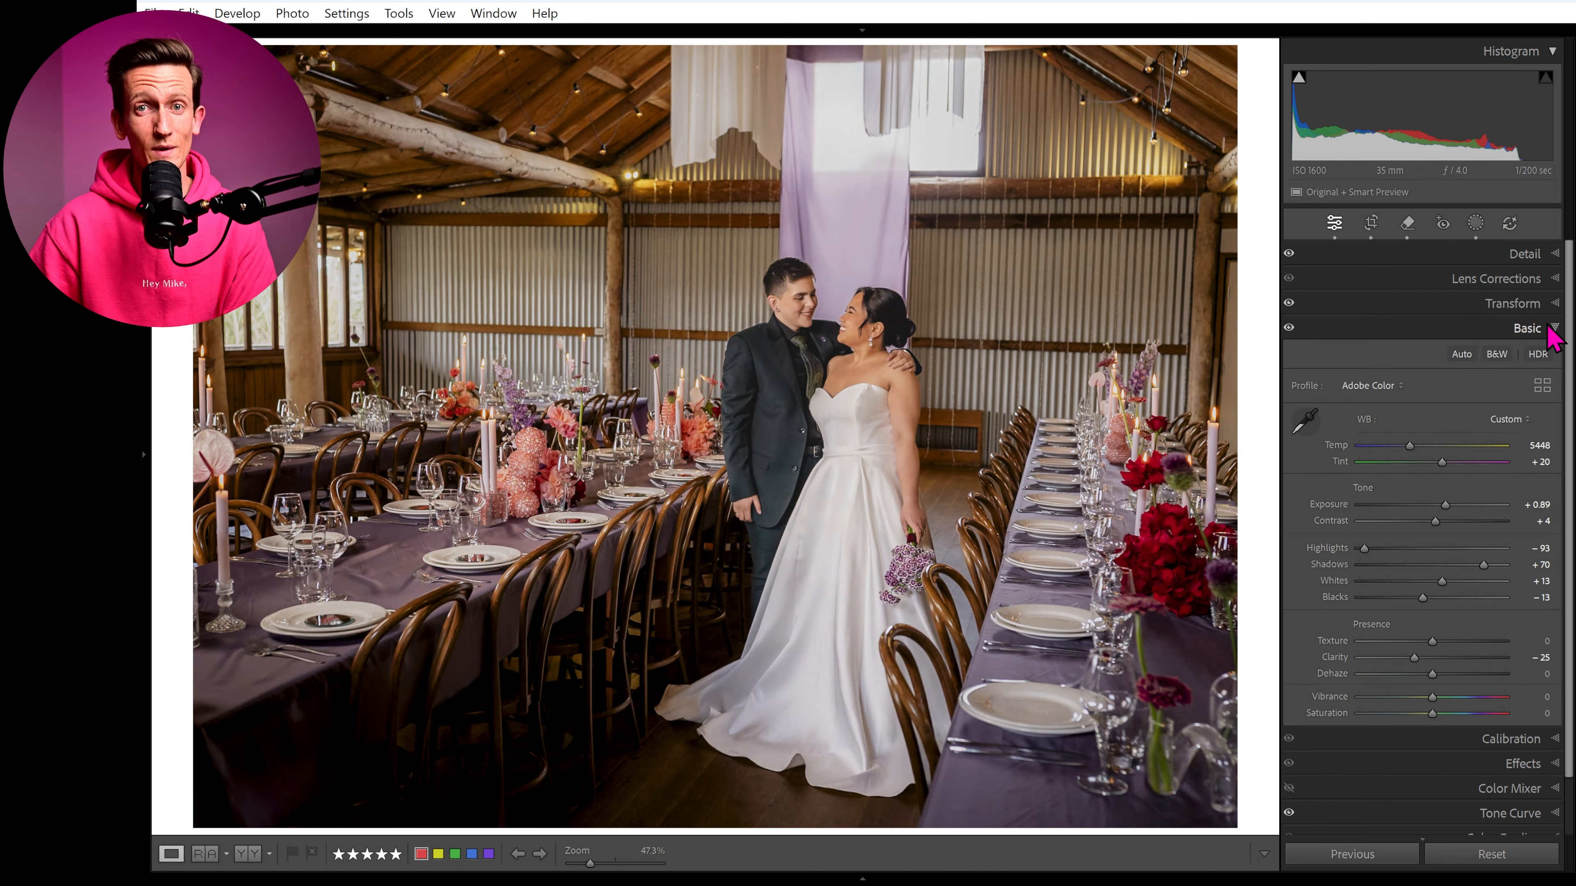
pyautogui.click(1543, 331)
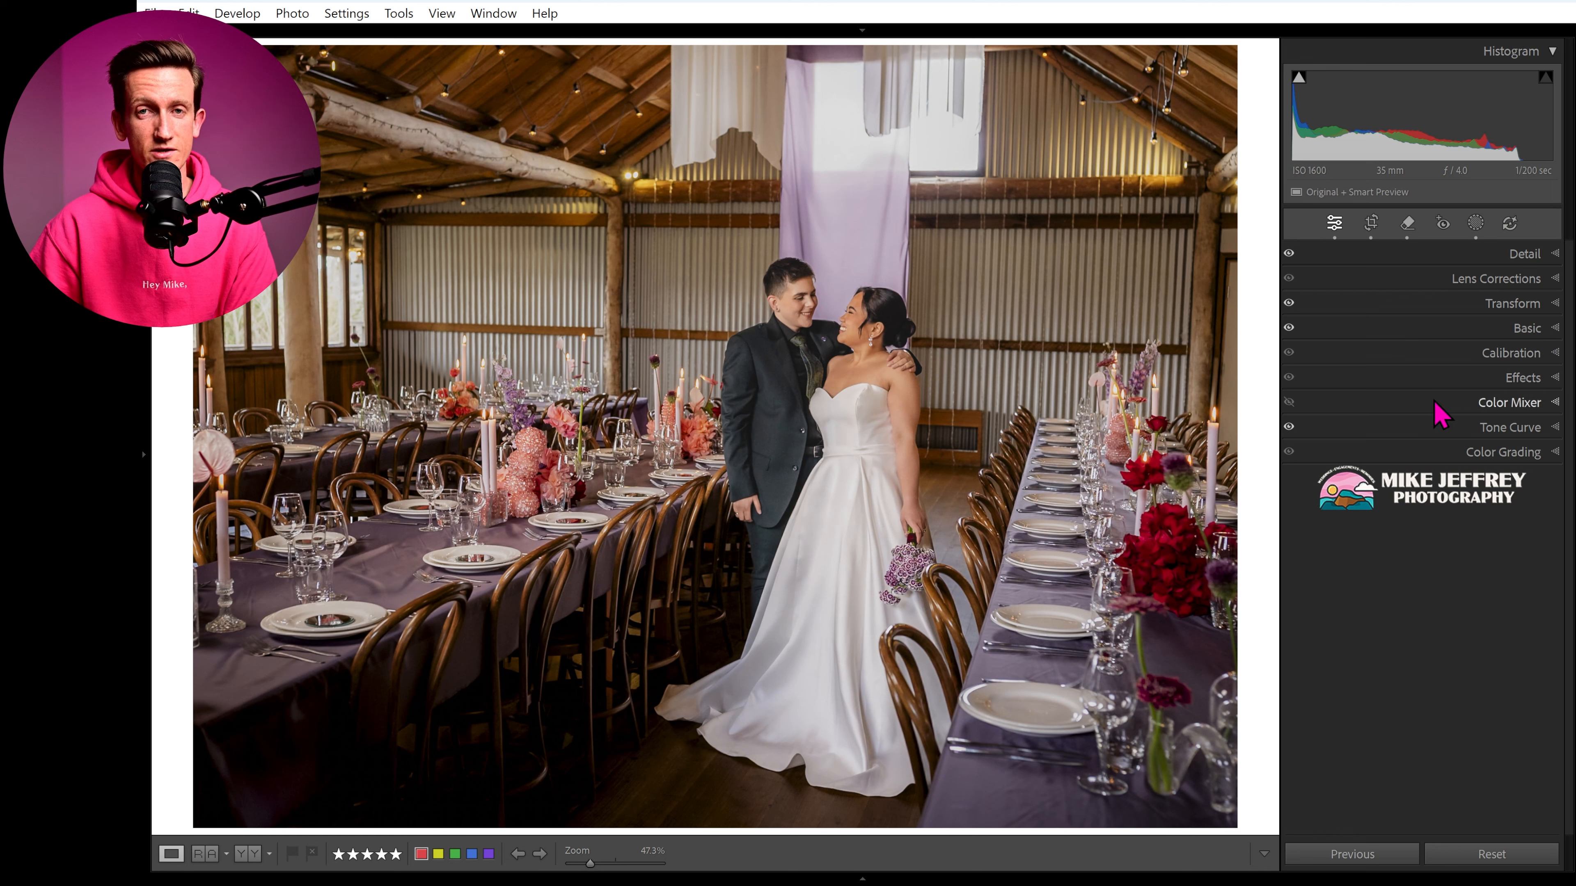
pyautogui.click(1492, 361)
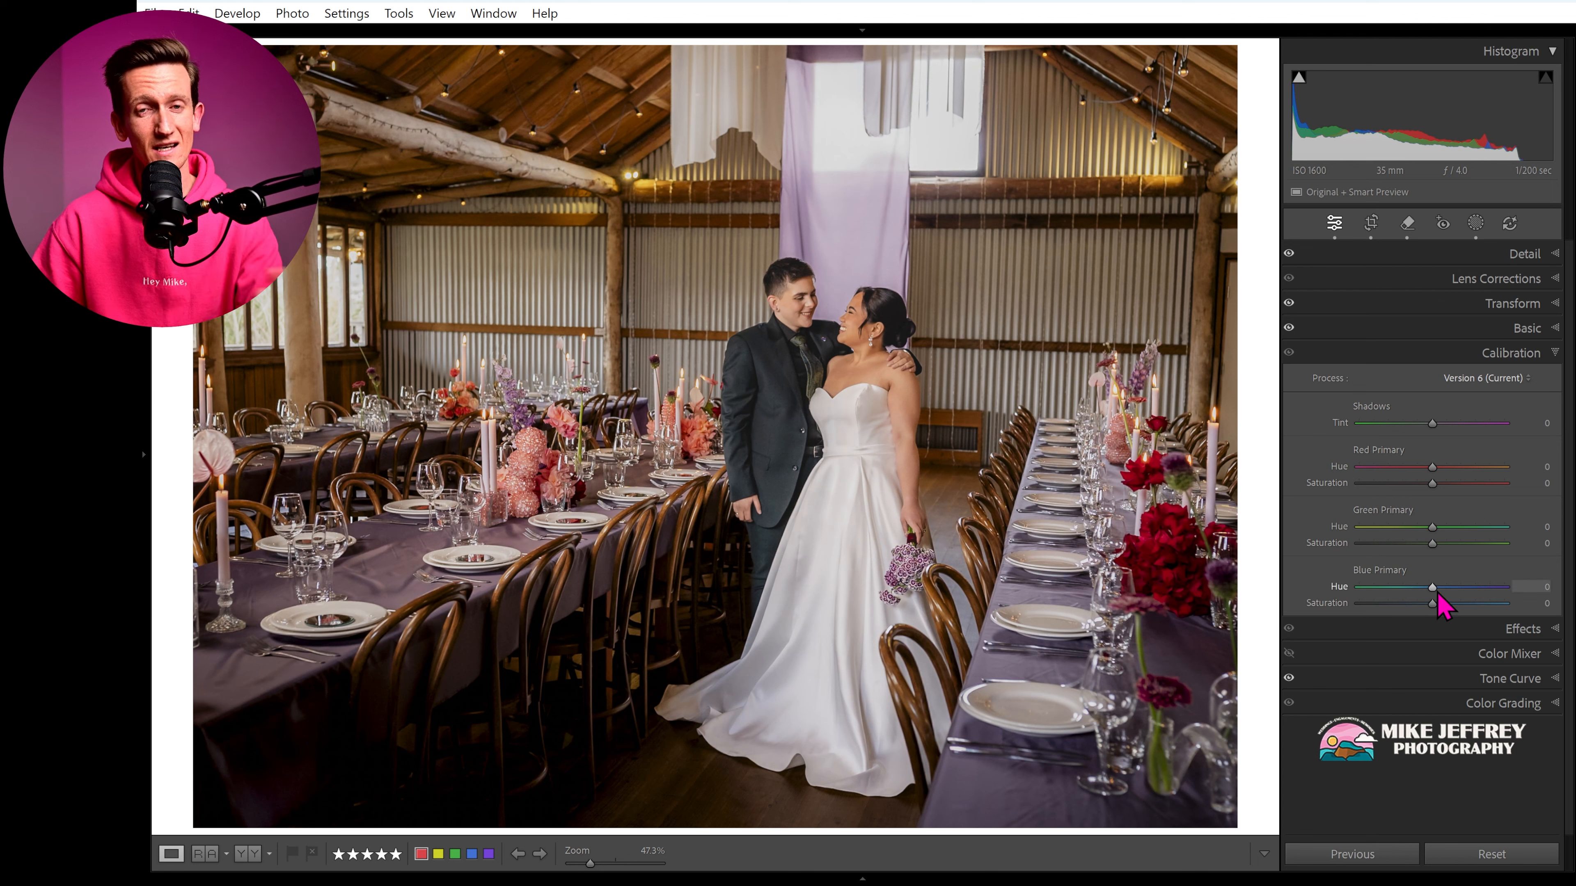
pyautogui.moveTo(1432, 527); pyautogui.dragTo(1439, 527)
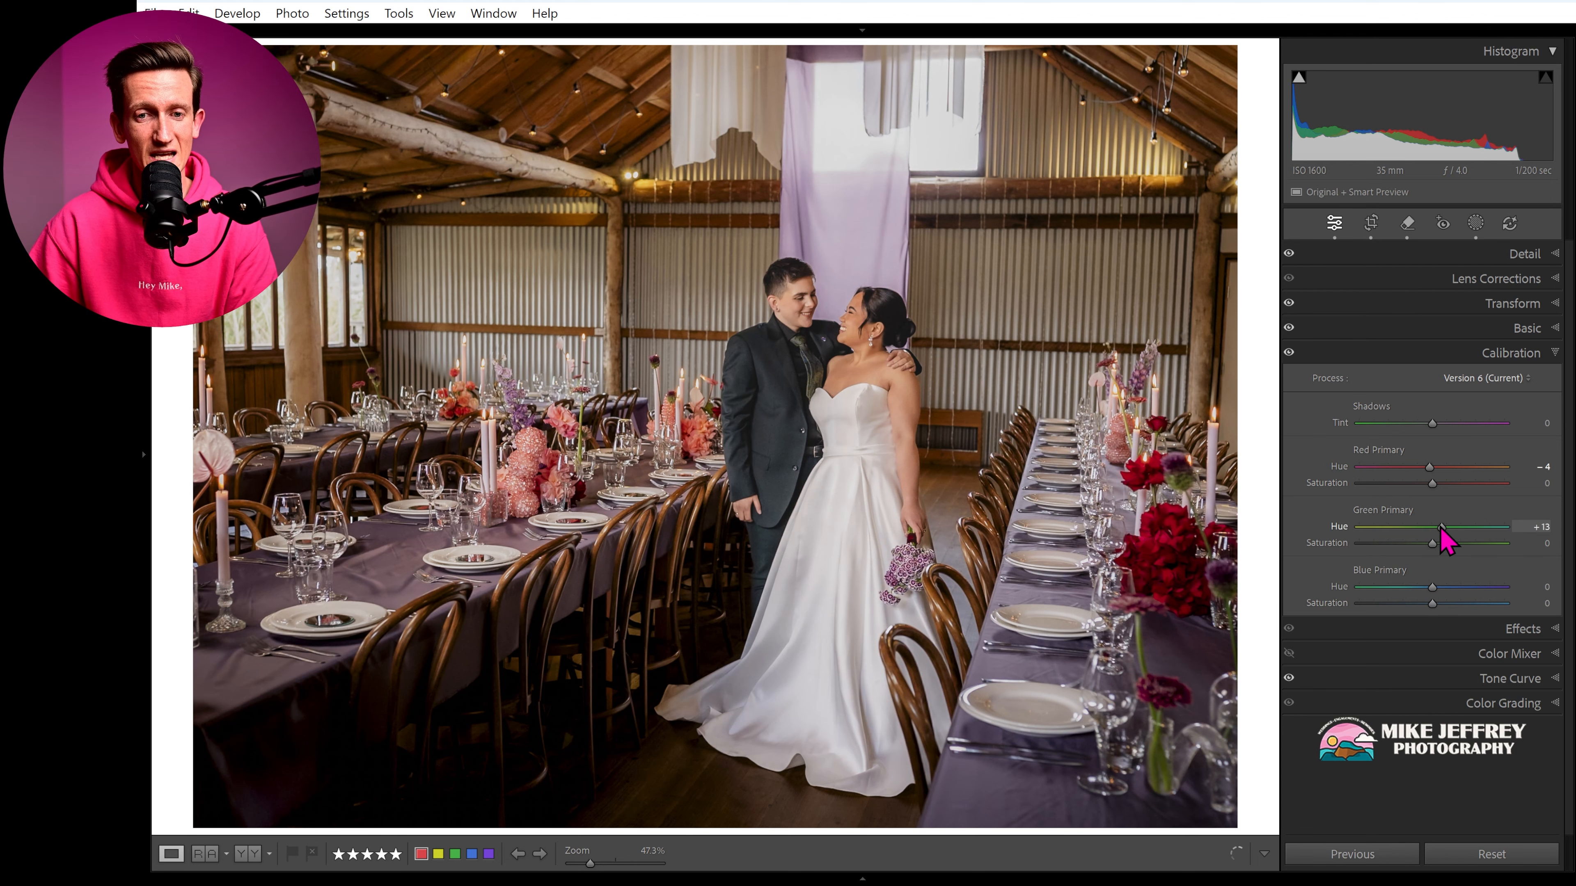
pyautogui.doubleClick(1438, 528)
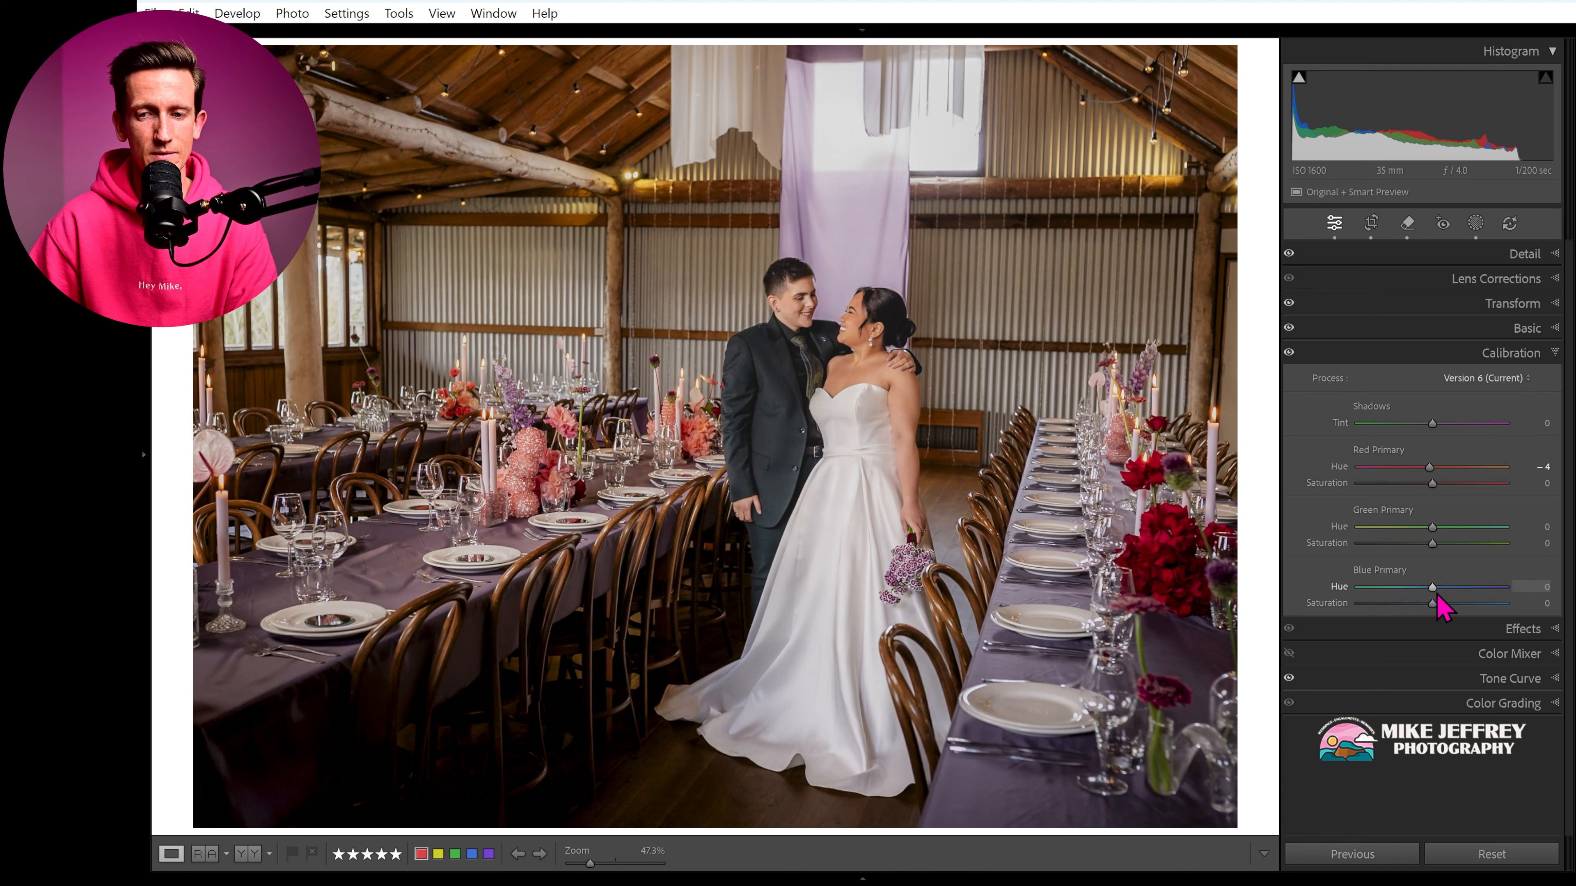
pyautogui.moveTo(1432, 588); pyautogui.dragTo(1439, 589)
pyautogui.click(1533, 365)
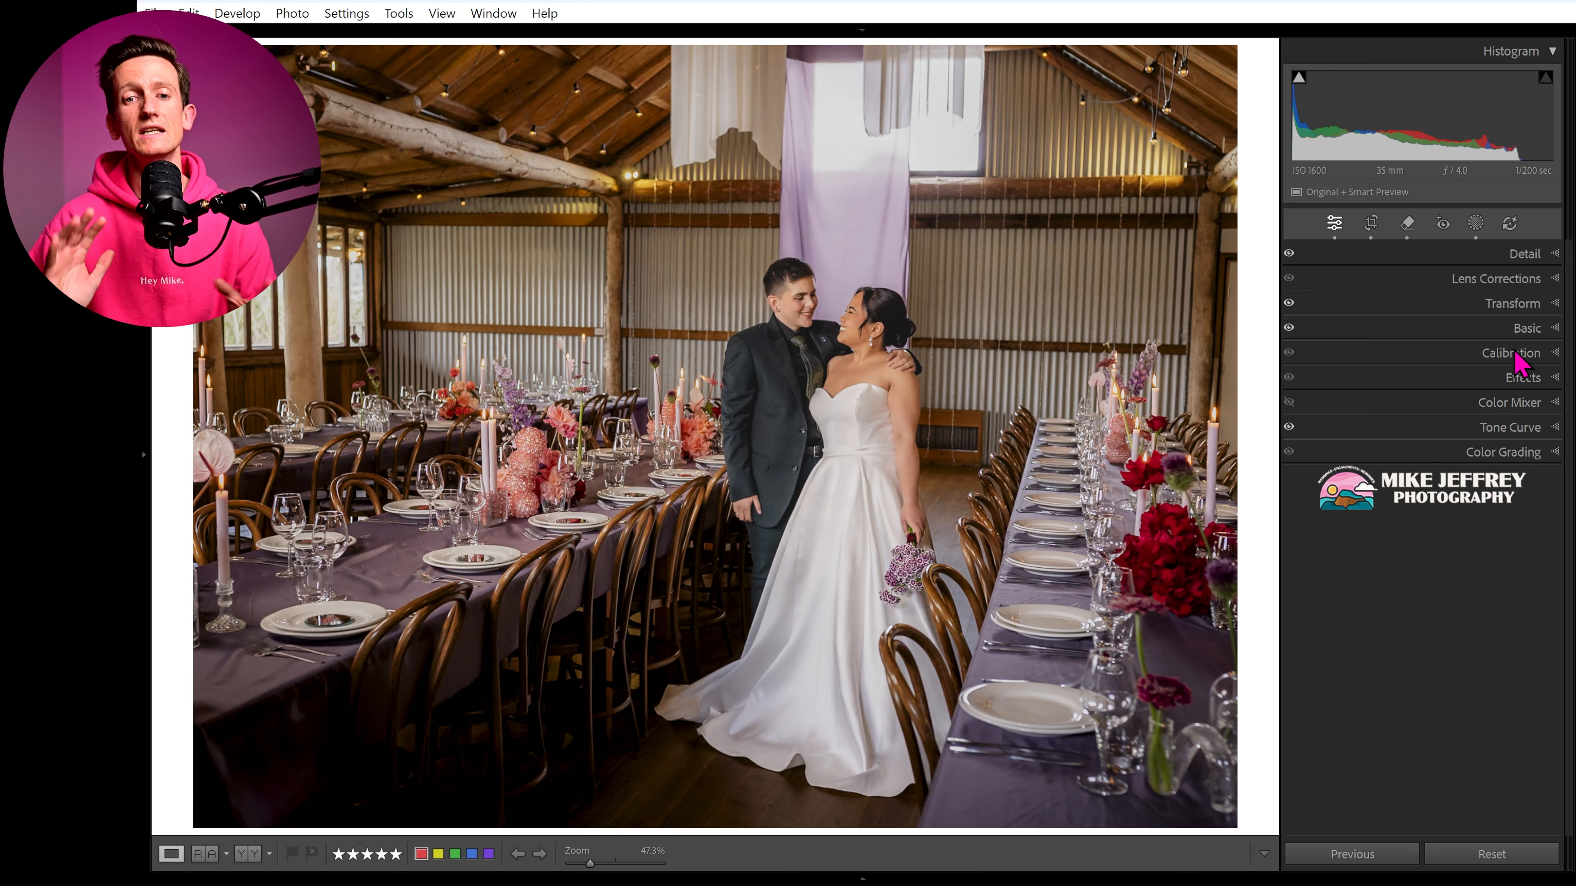
# Step: Enable the Color Mixer adjustments and reduce the yellow saturation to -47, undoing a trial hue change
pyautogui.click(1534, 406)
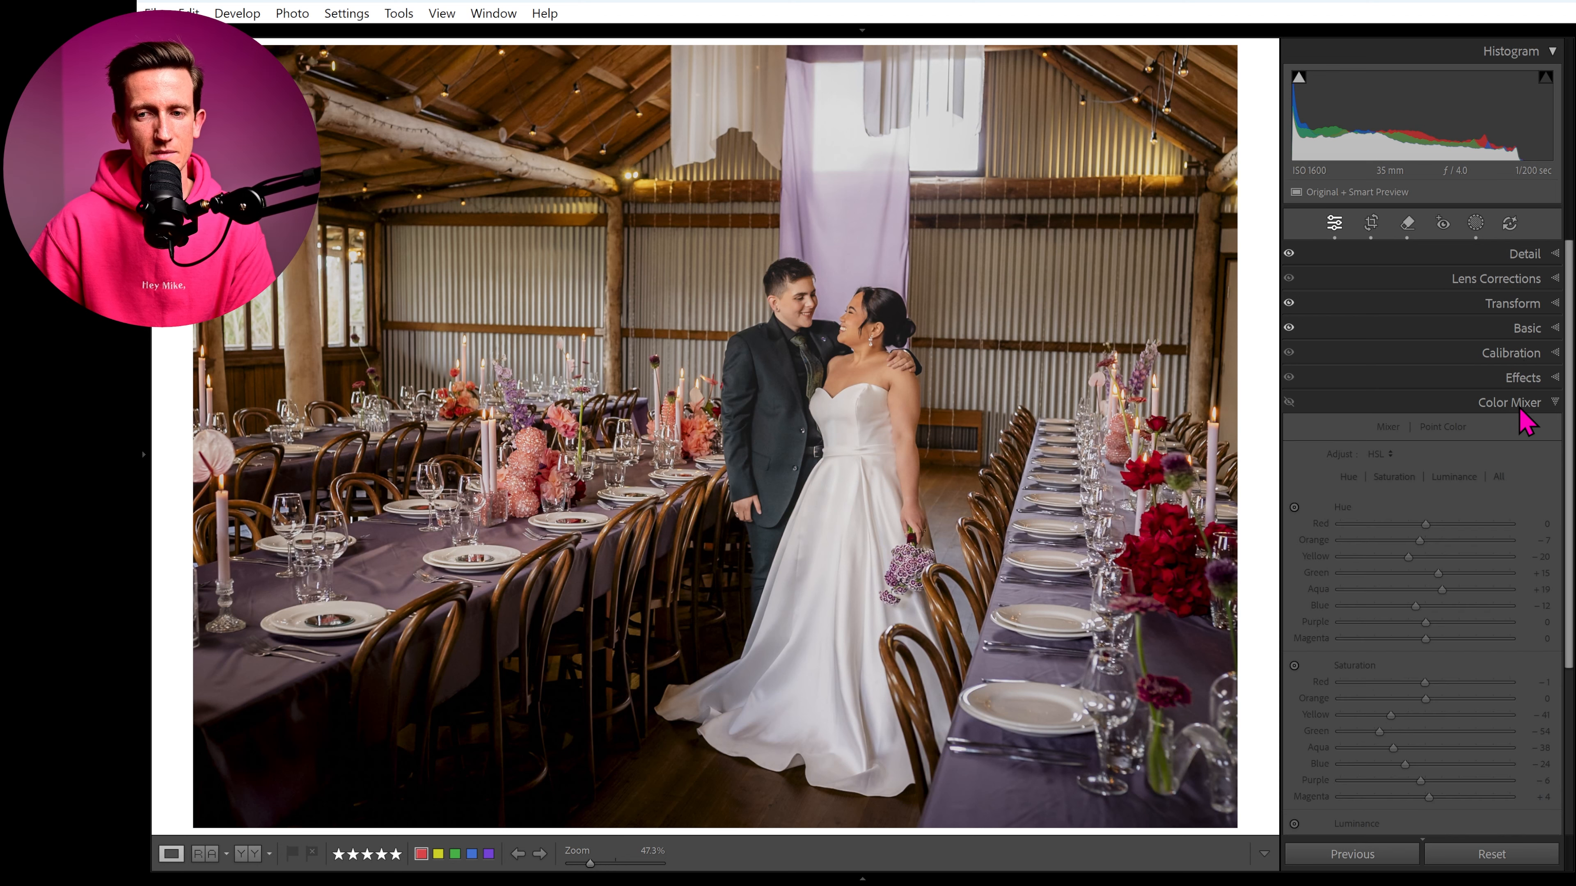
pyautogui.scroll(-2, 1526, 416)
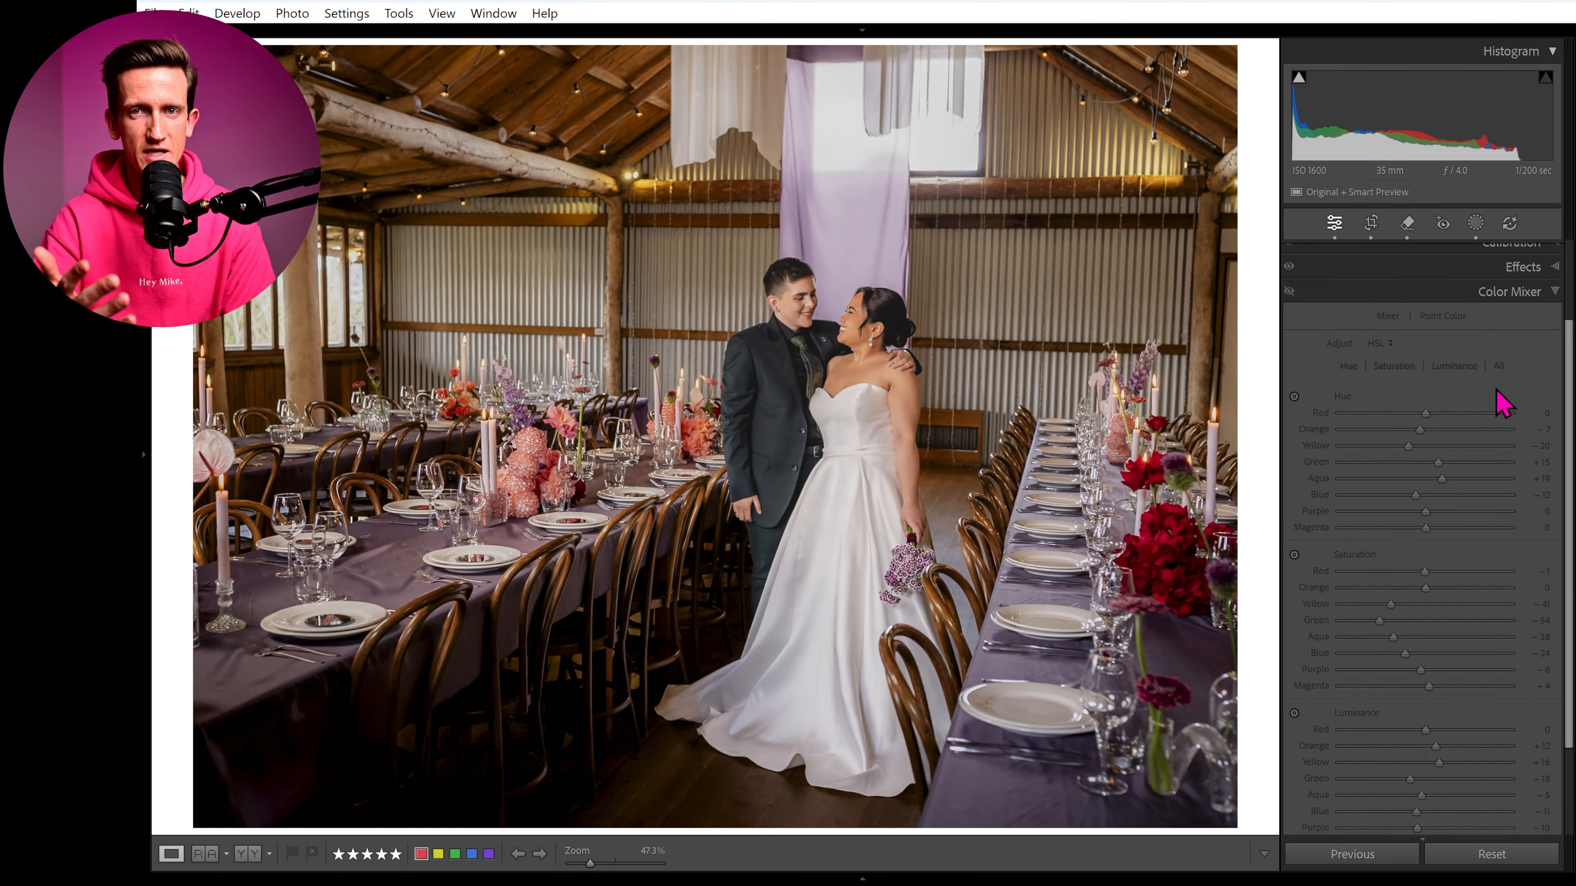
pyautogui.press('alt')
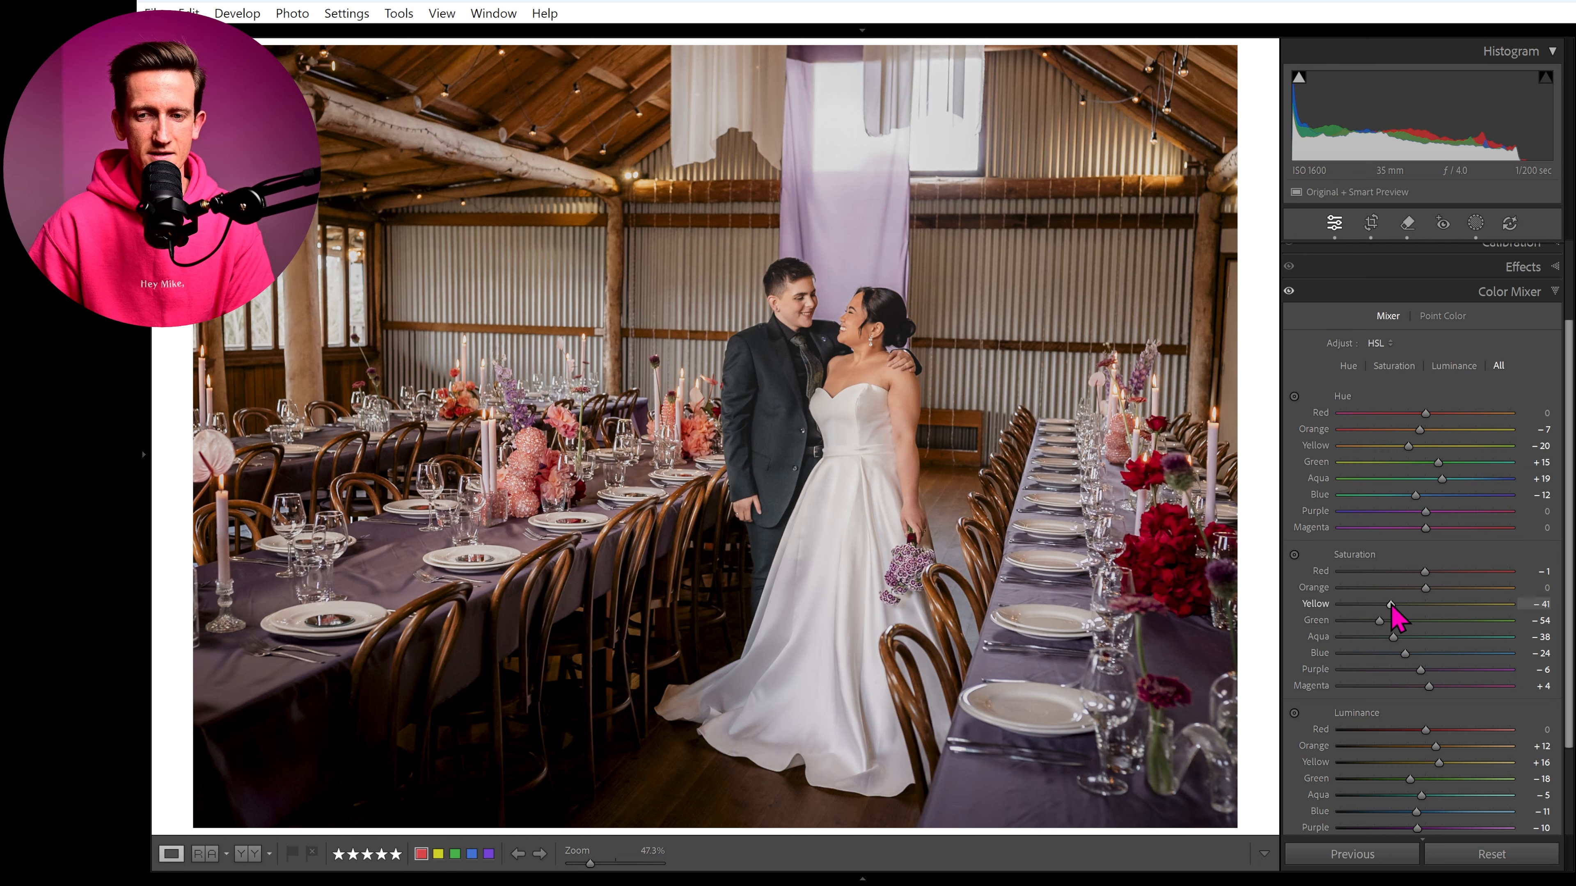
pyautogui.moveTo(1390, 605); pyautogui.dragTo(1392, 644)
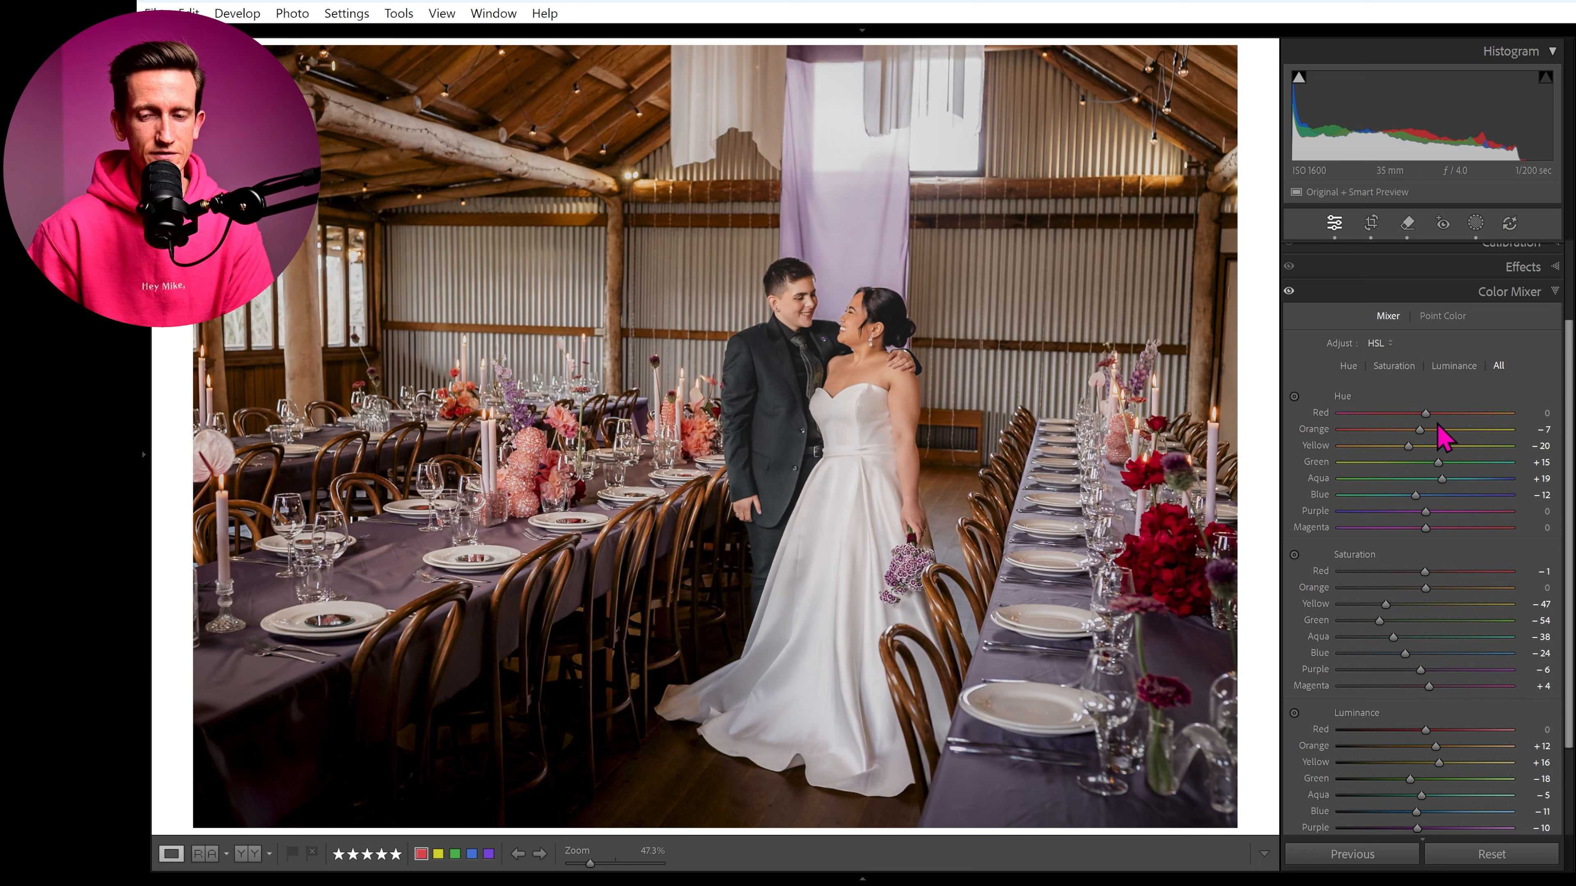
pyautogui.moveTo(1429, 433)
pyautogui.mouseDown()
pyautogui.moveTo(1442, 447)
pyautogui.moveTo(1365, 443)
pyautogui.moveTo(1469, 457)
pyautogui.moveTo(1421, 450)
pyautogui.mouseUp()
pyautogui.hotkey('ctrl', 'z')
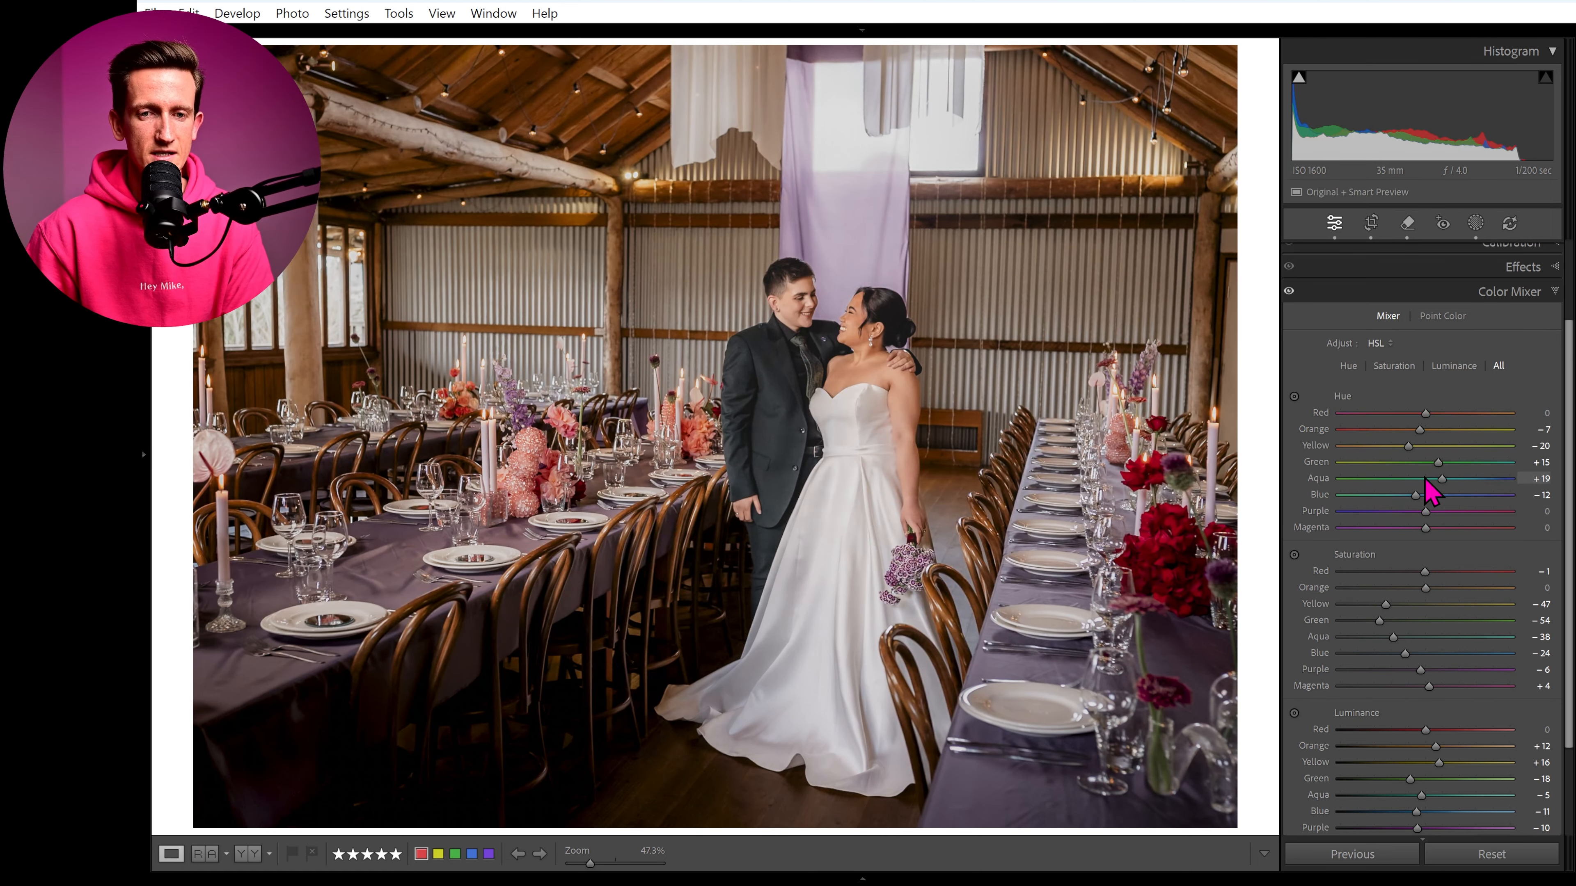
# Step: Look through the individual Color Grading wheels for shadows, midtones and highlights
pyautogui.scroll(-2, 1470, 447)
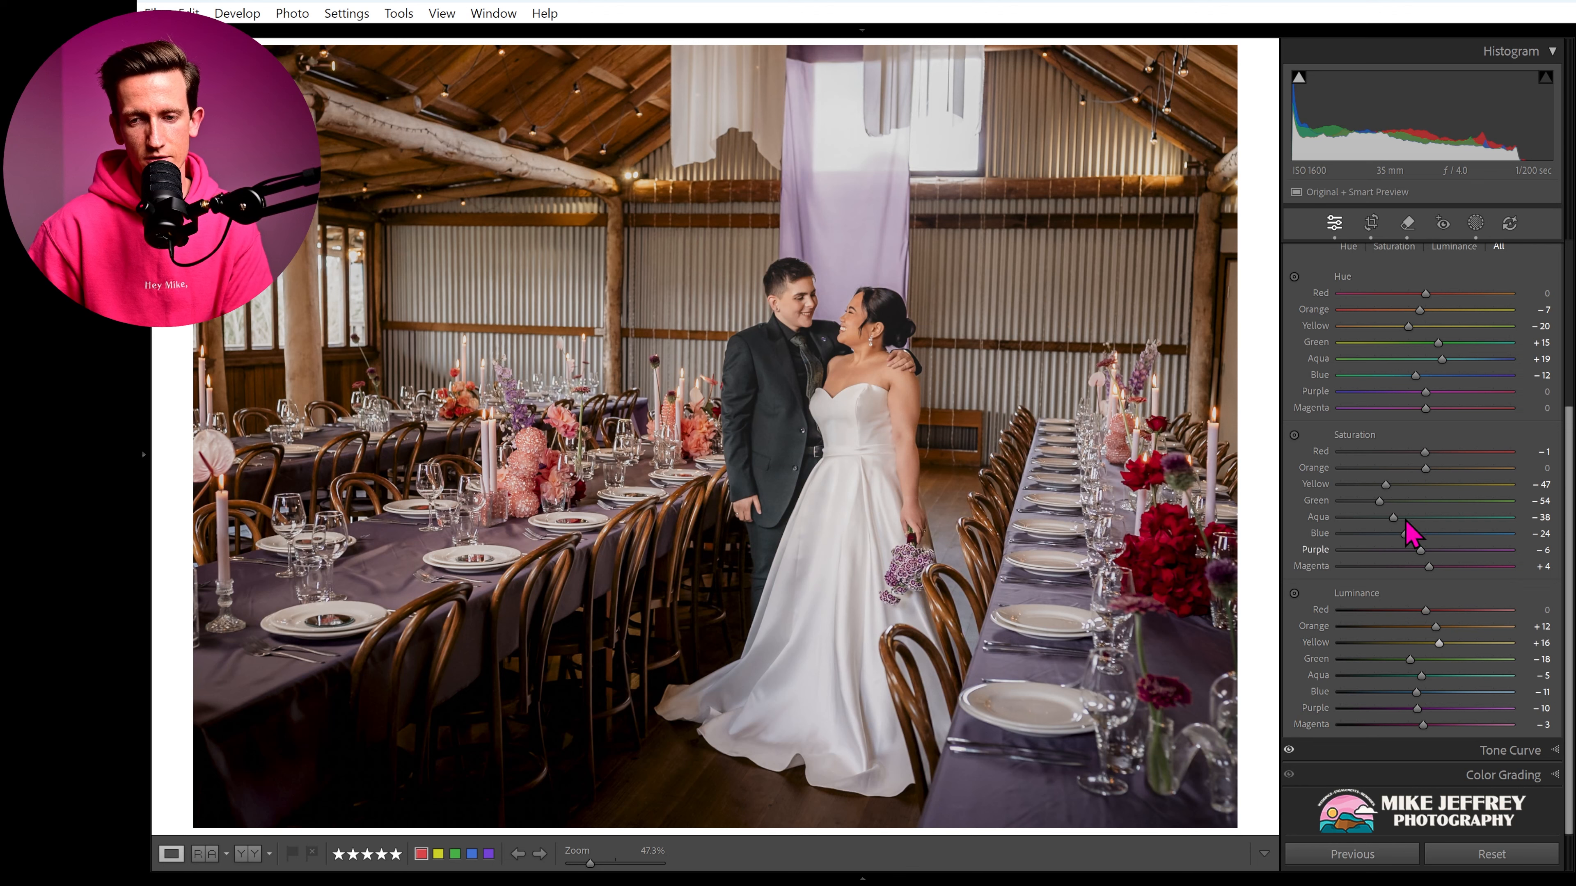
pyautogui.click(1471, 777)
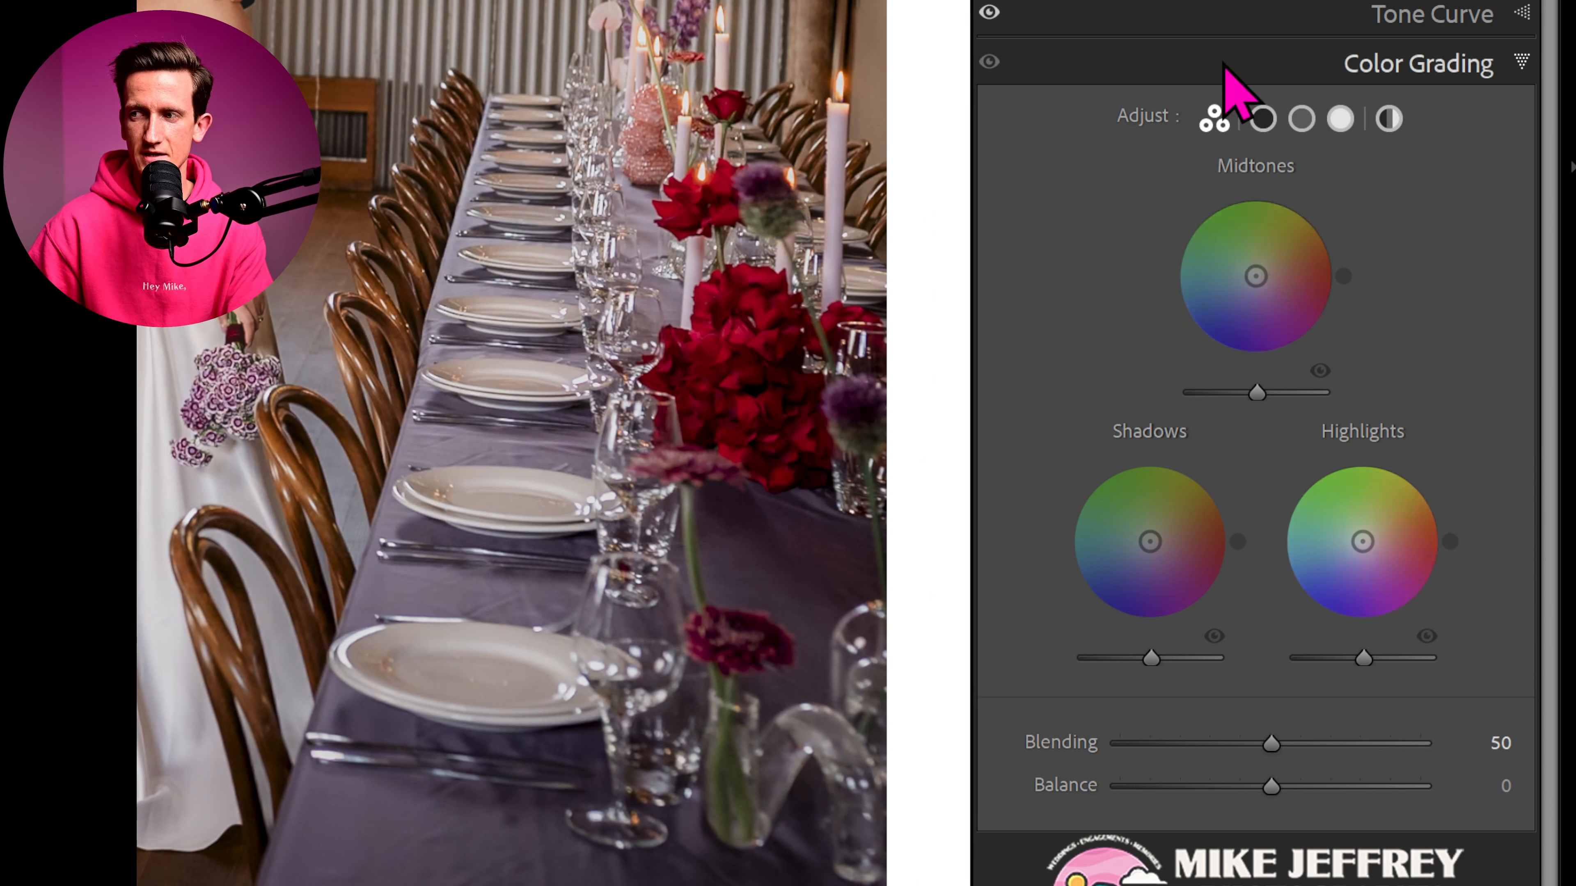
pyautogui.click(1263, 127)
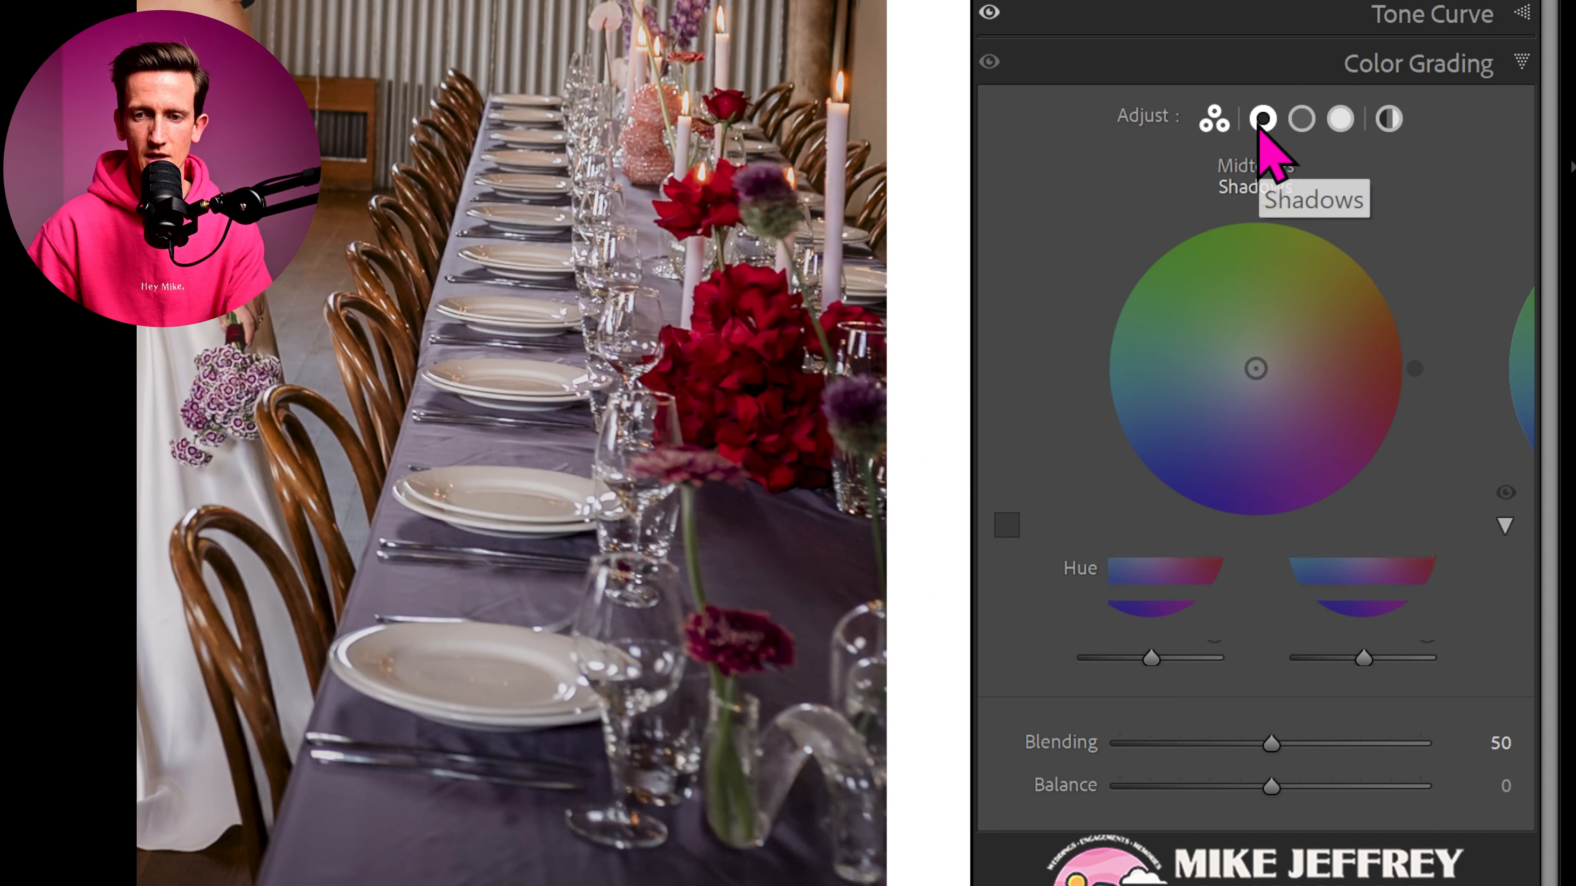
pyautogui.click(1303, 136)
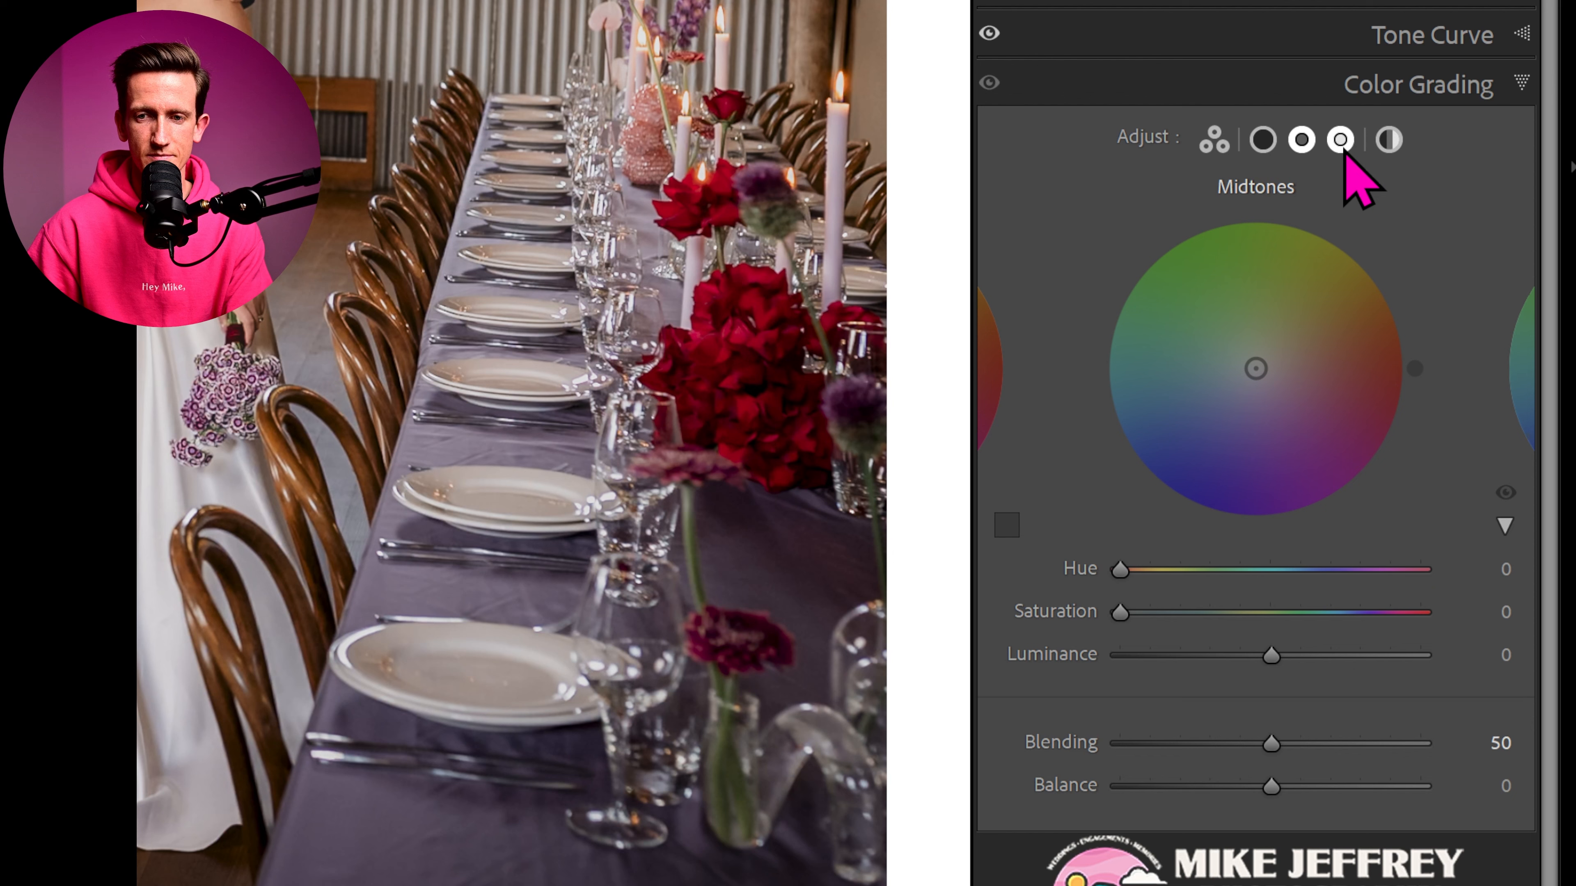
pyautogui.click(1339, 142)
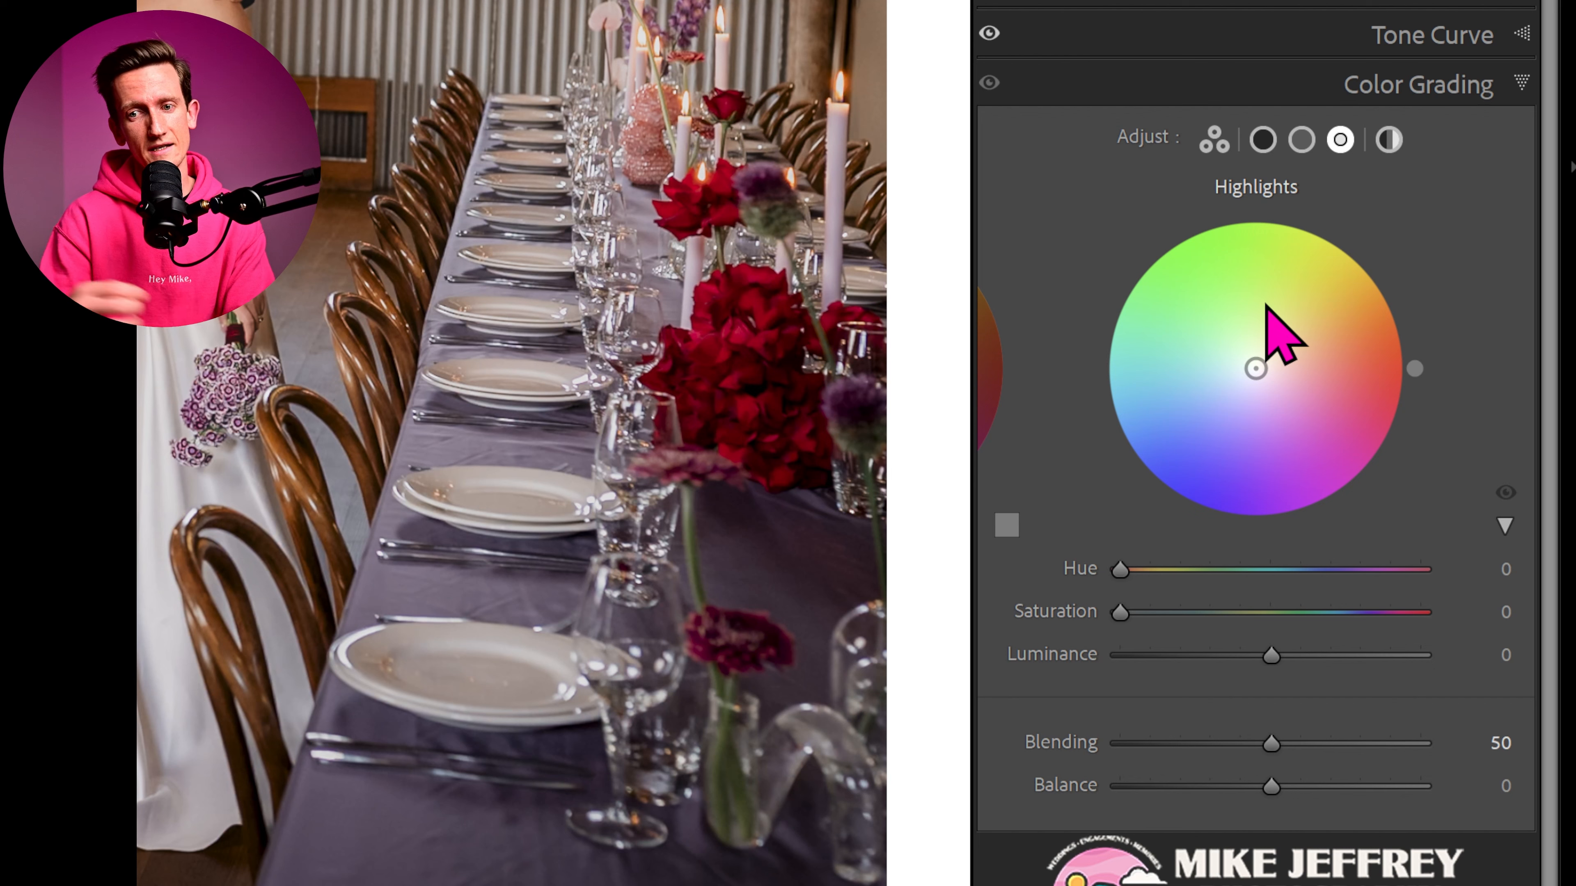
# Step: Try a pink global color grade at hue 339 and saturation 50, and return its saturation to 0
pyautogui.click(1394, 154)
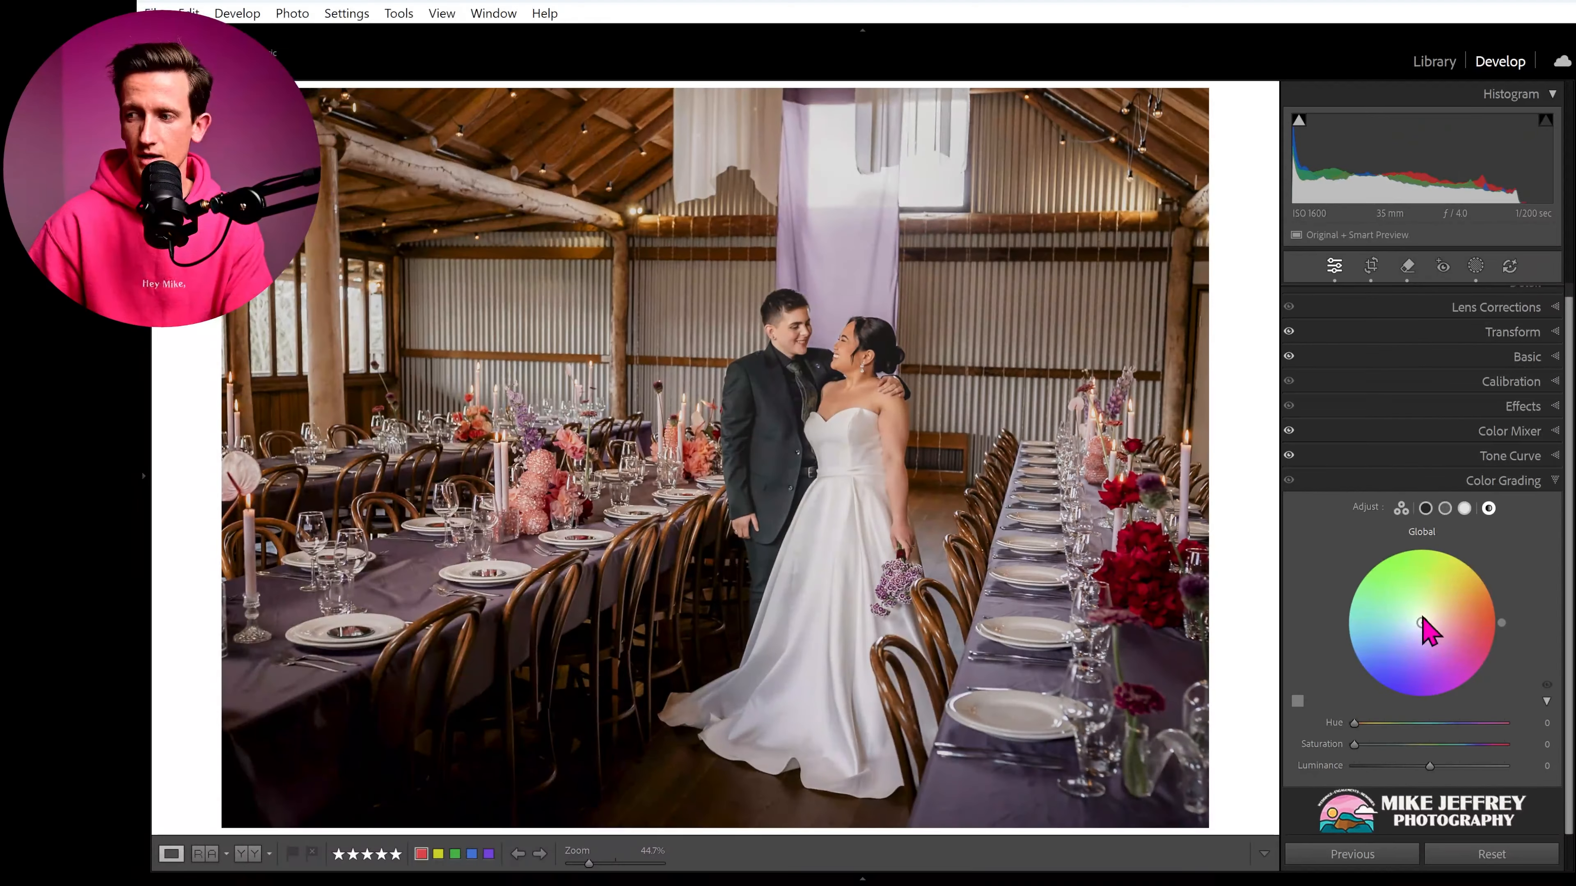
pyautogui.moveTo(1423, 624); pyautogui.dragTo(1438, 625)
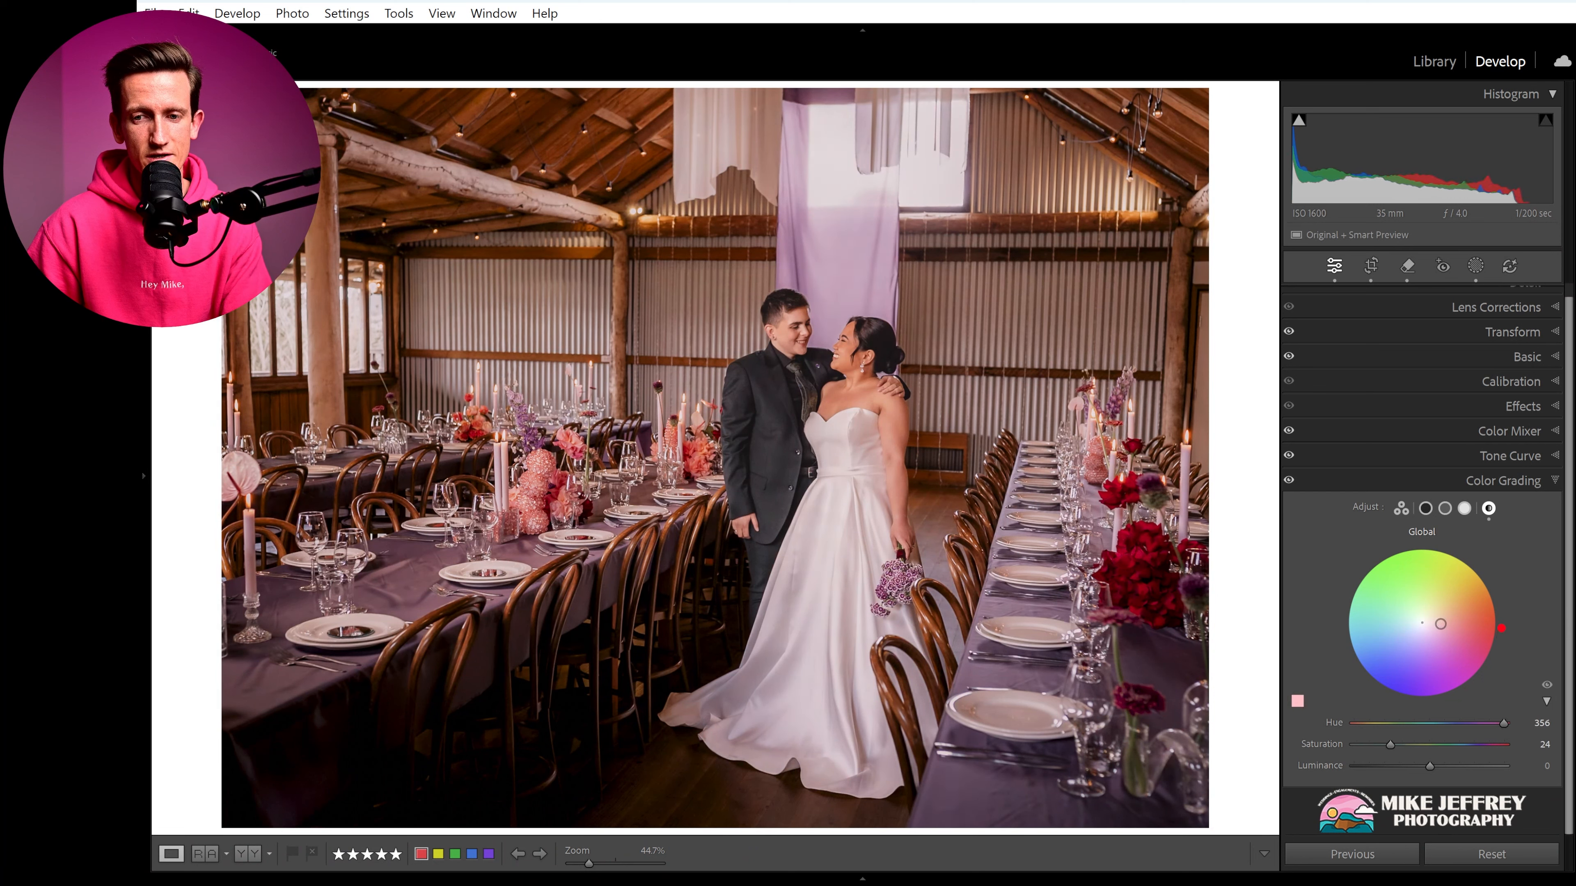
pyautogui.moveTo(1446, 623)
pyautogui.mouseDown()
pyautogui.moveTo(1420, 602)
pyautogui.moveTo(1457, 635)
pyautogui.mouseUp()
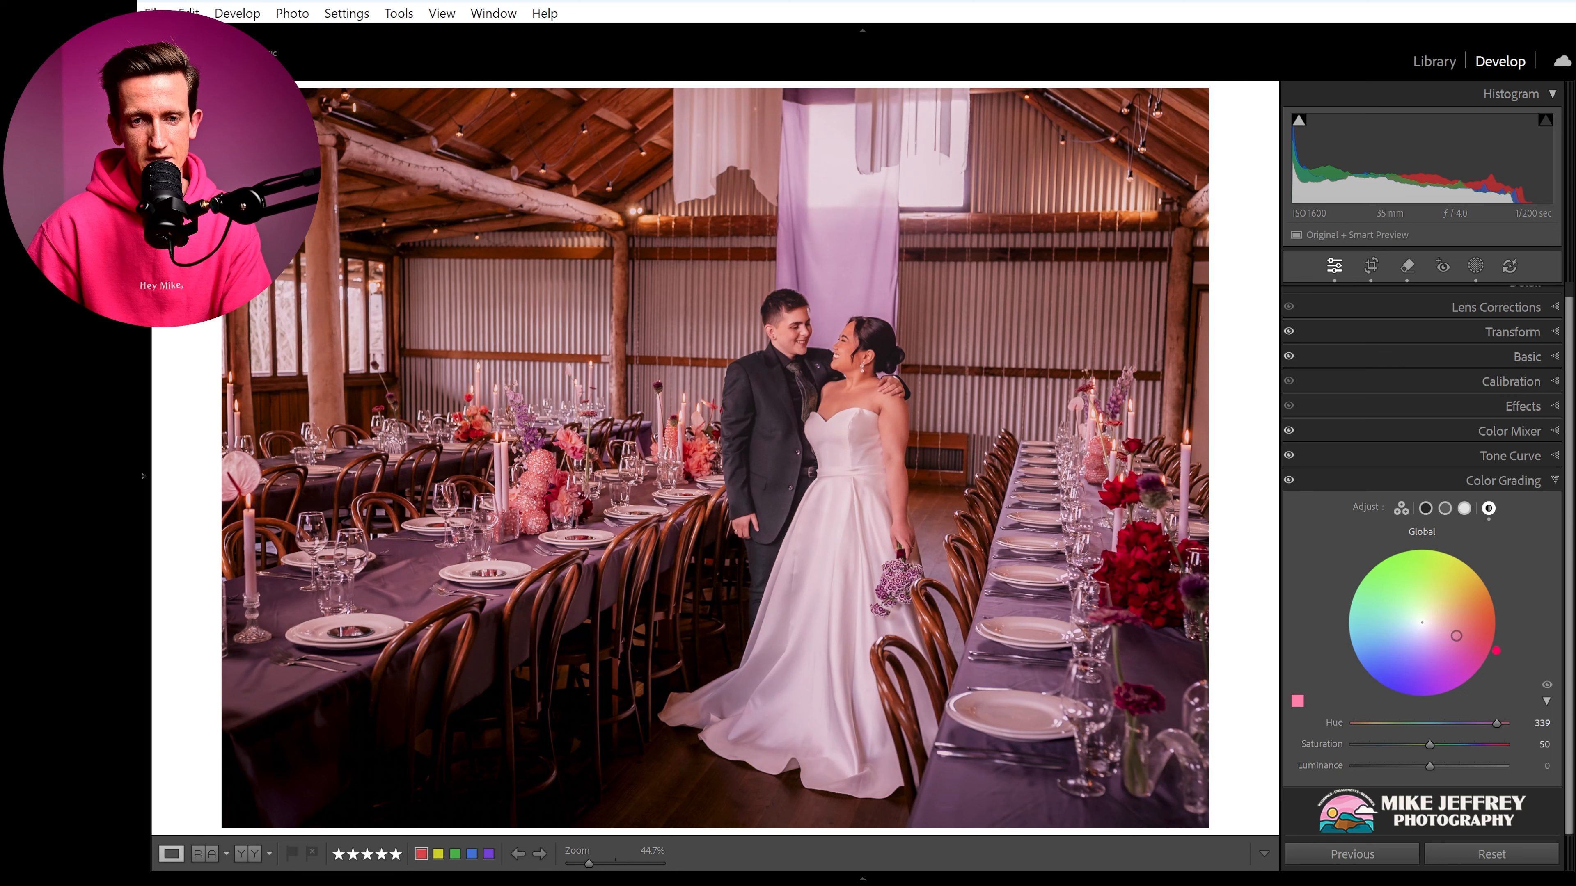
pyautogui.moveTo(1456, 635); pyautogui.dragTo(1422, 623)
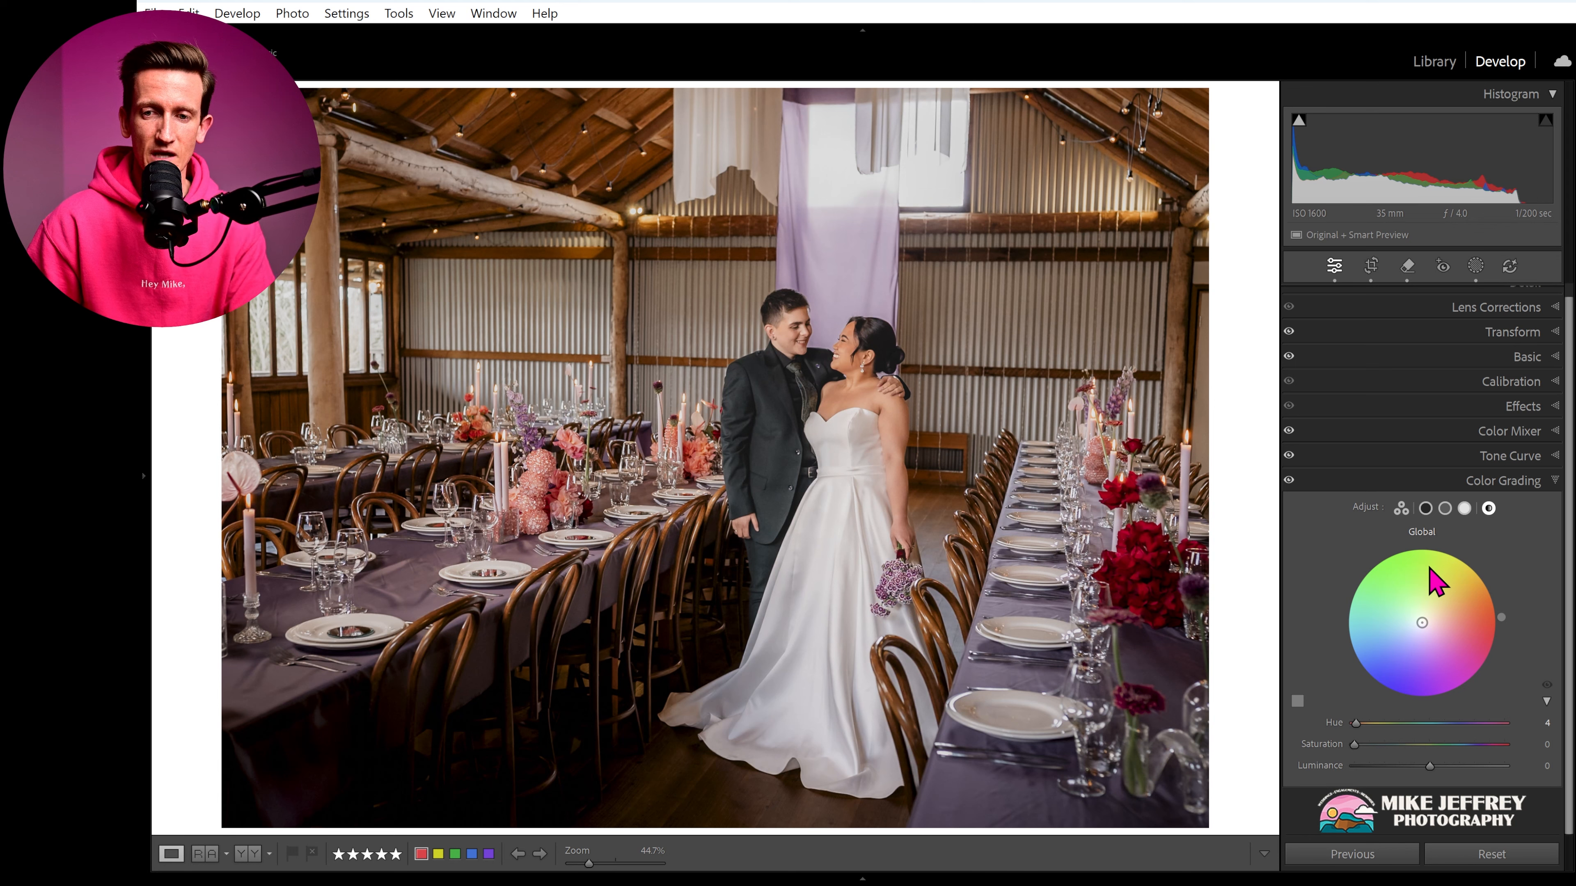
# Step: Tint the shadows blue with hue 217 and saturation 24, set the blending to 38, and compare the photo without the color grading
pyautogui.click(1425, 509)
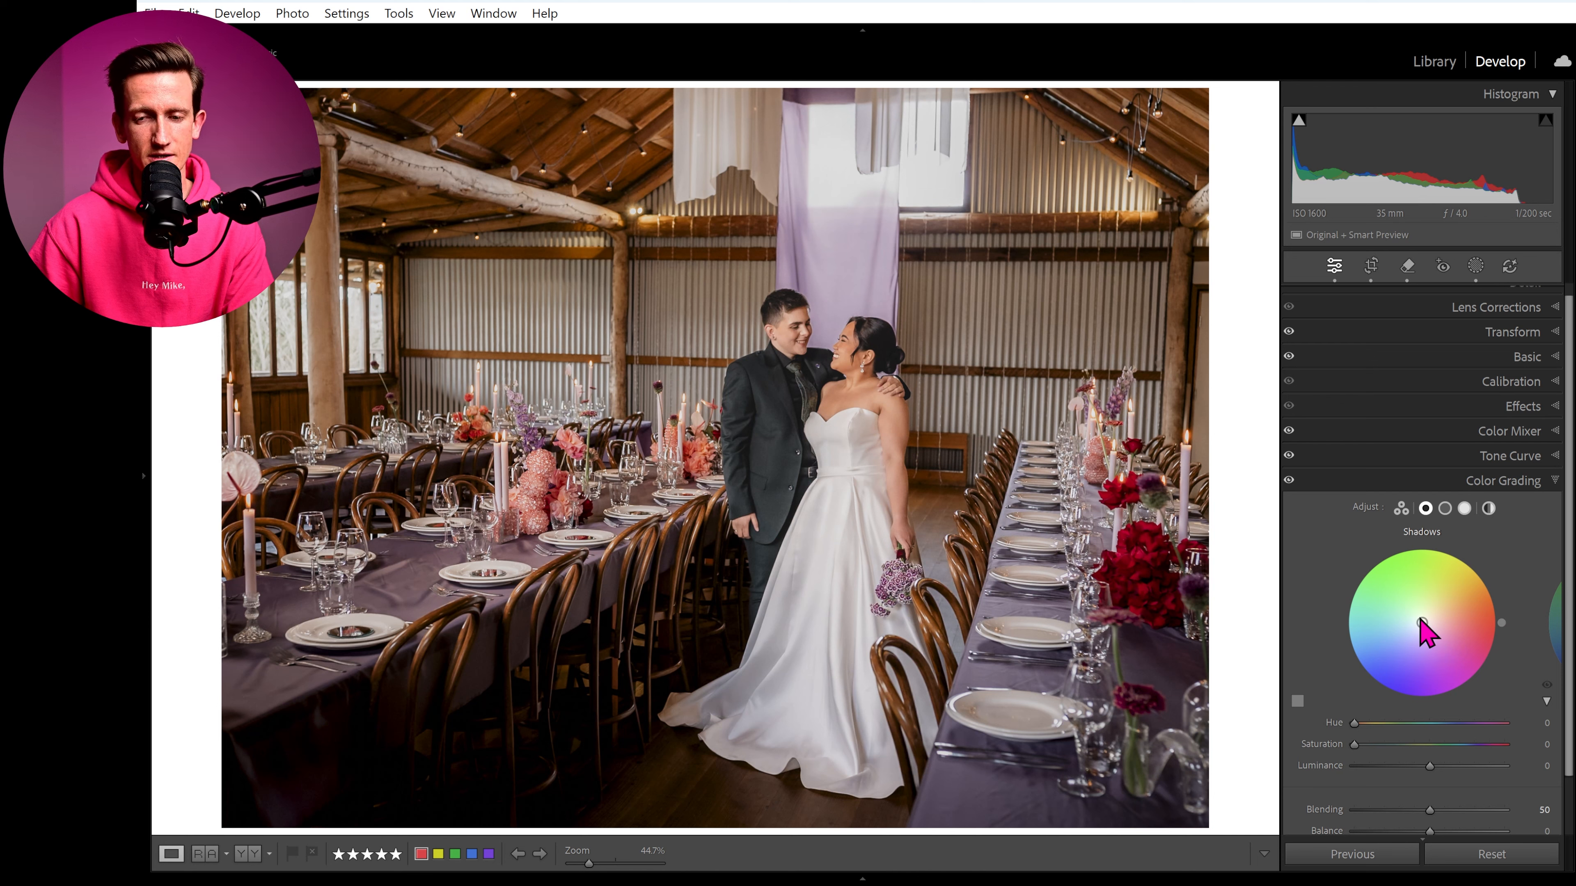
pyautogui.moveTo(1413, 634); pyautogui.dragTo(1411, 625)
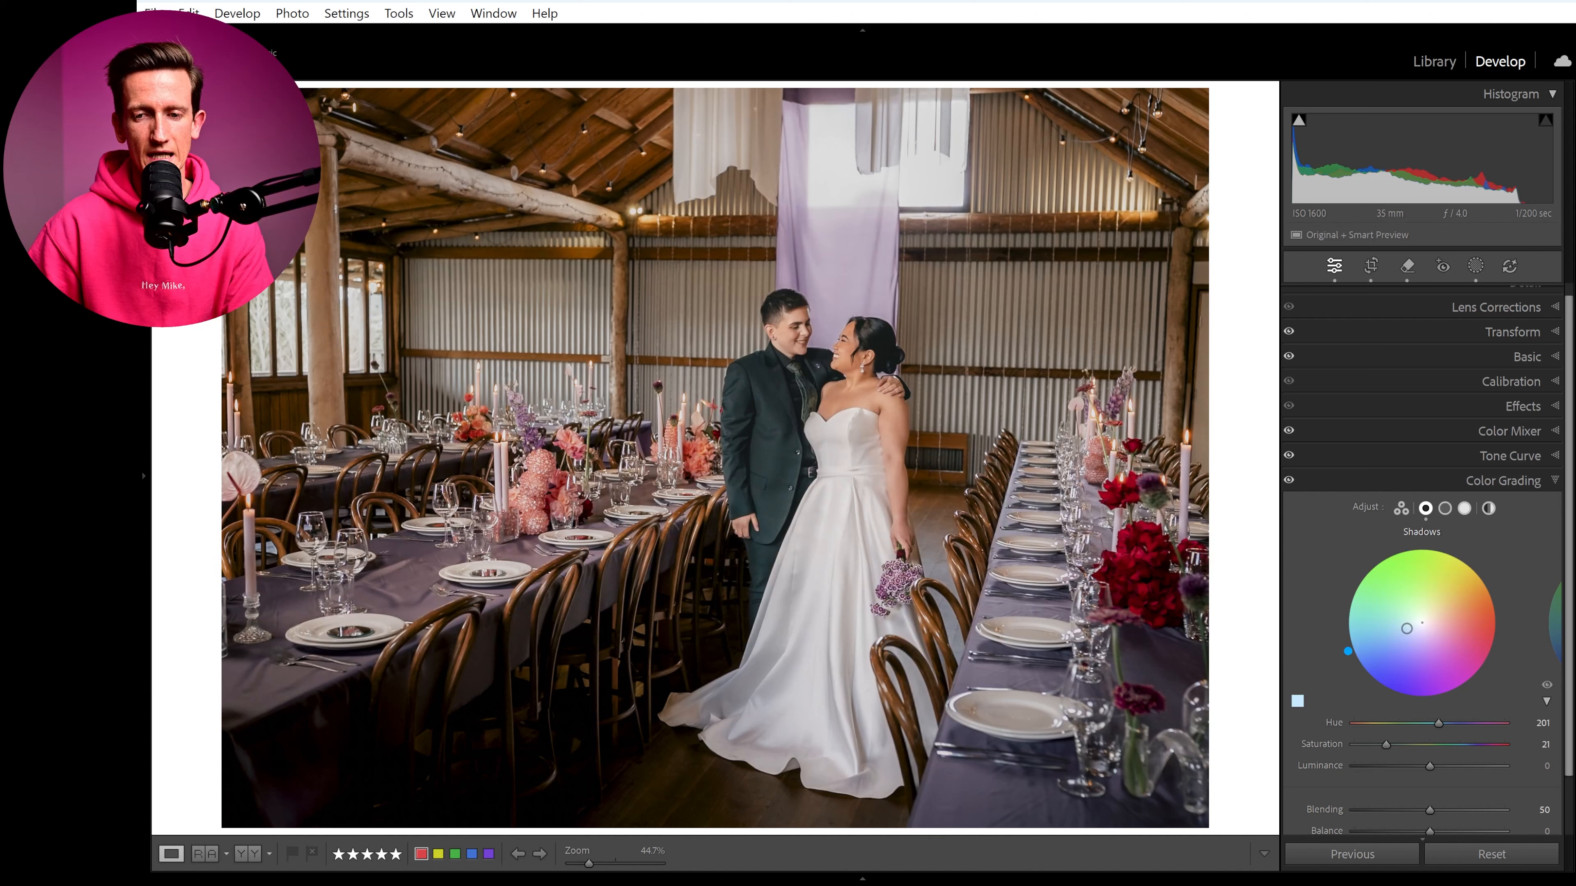
pyautogui.moveTo(1349, 652); pyautogui.dragTo(1356, 667)
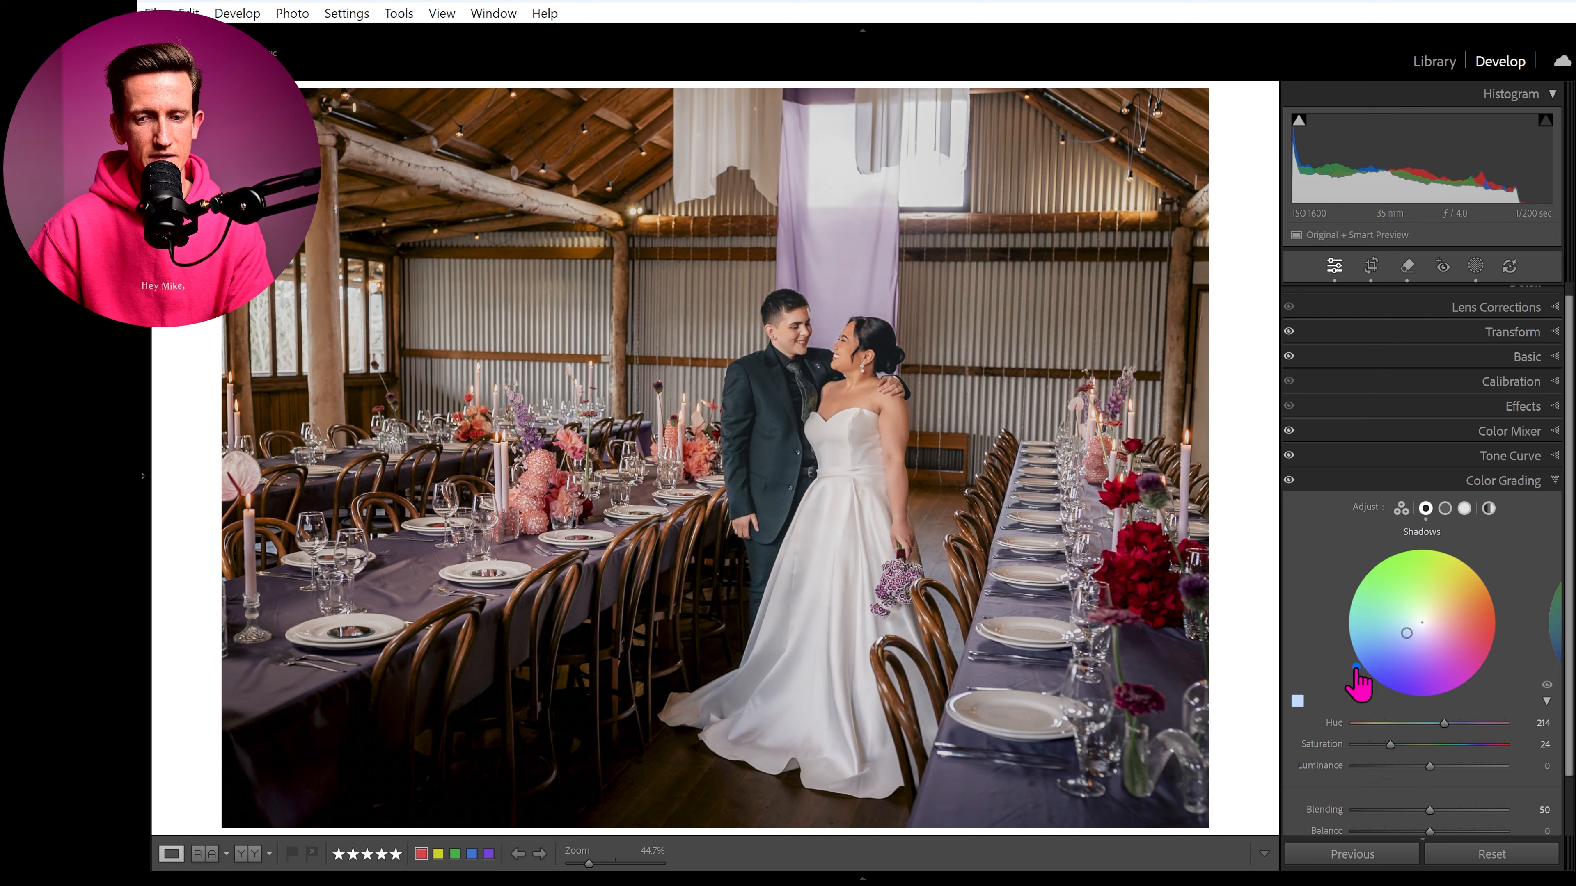
pyautogui.scroll(-3, 1413, 614)
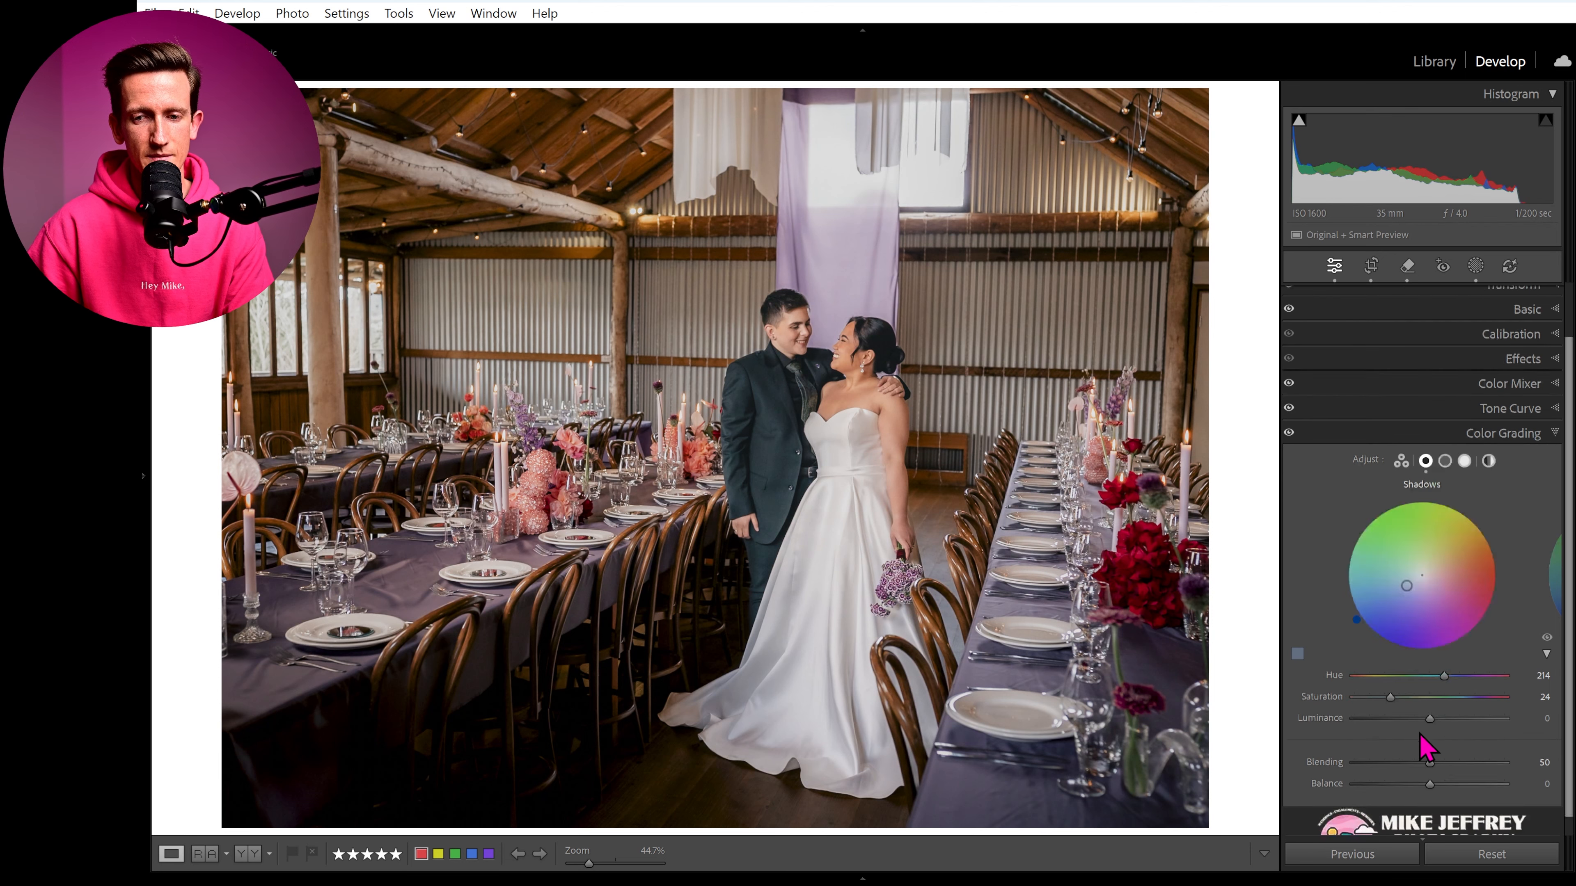
pyautogui.moveTo(1430, 743)
pyautogui.mouseDown()
pyautogui.moveTo(1375, 749)
pyautogui.moveTo(1534, 749)
pyautogui.moveTo(1356, 760)
pyautogui.moveTo(1487, 751)
pyautogui.moveTo(1412, 750)
pyautogui.mouseUp()
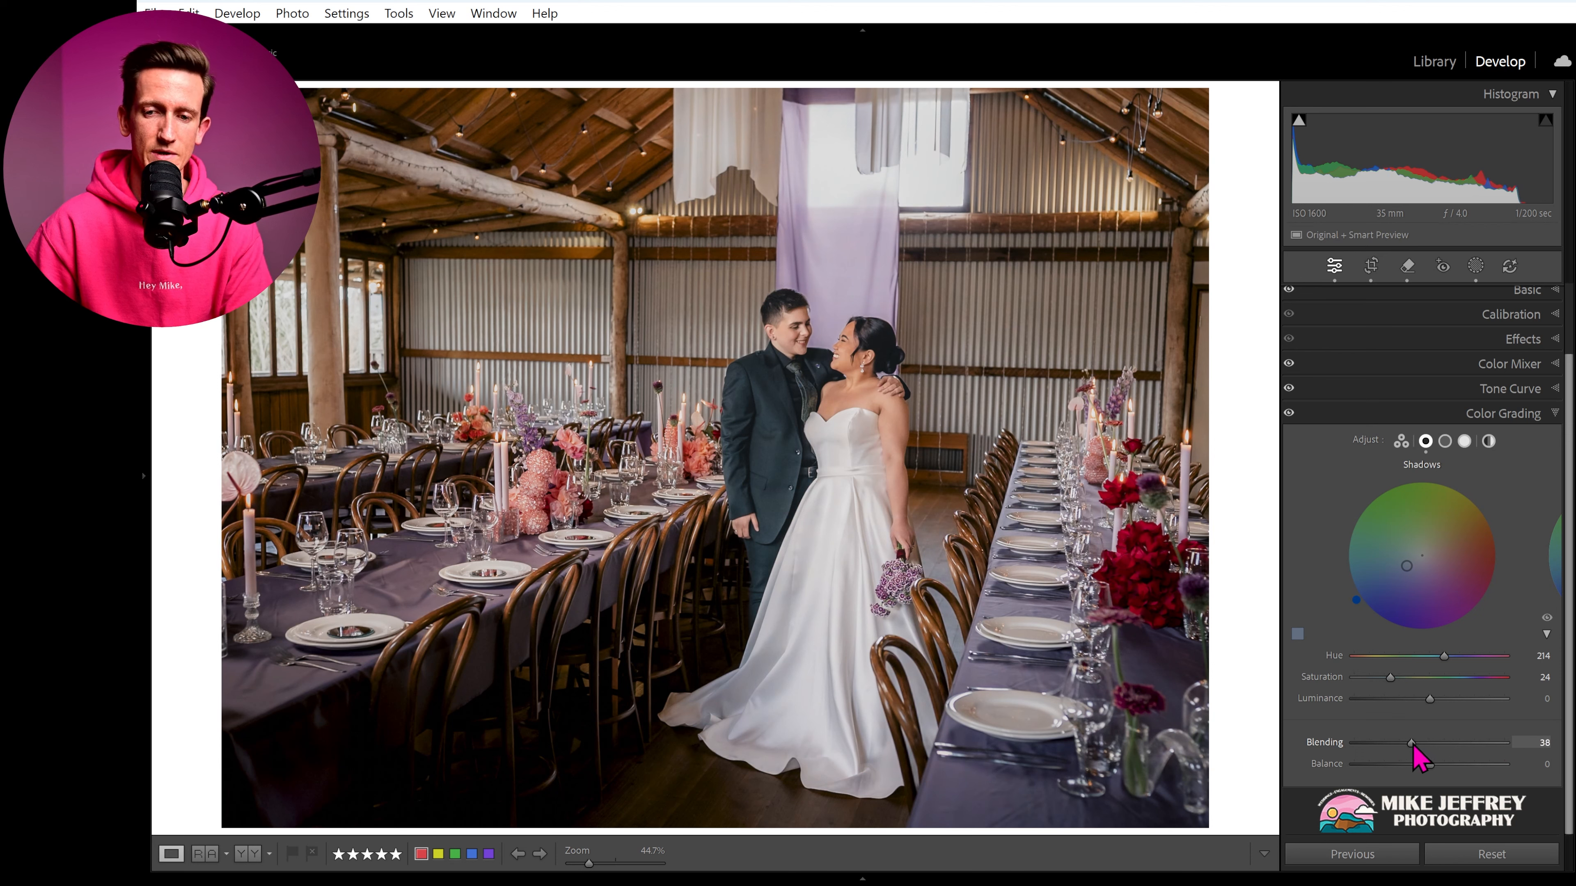
pyautogui.moveTo(1349, 588); pyautogui.dragTo(1359, 603)
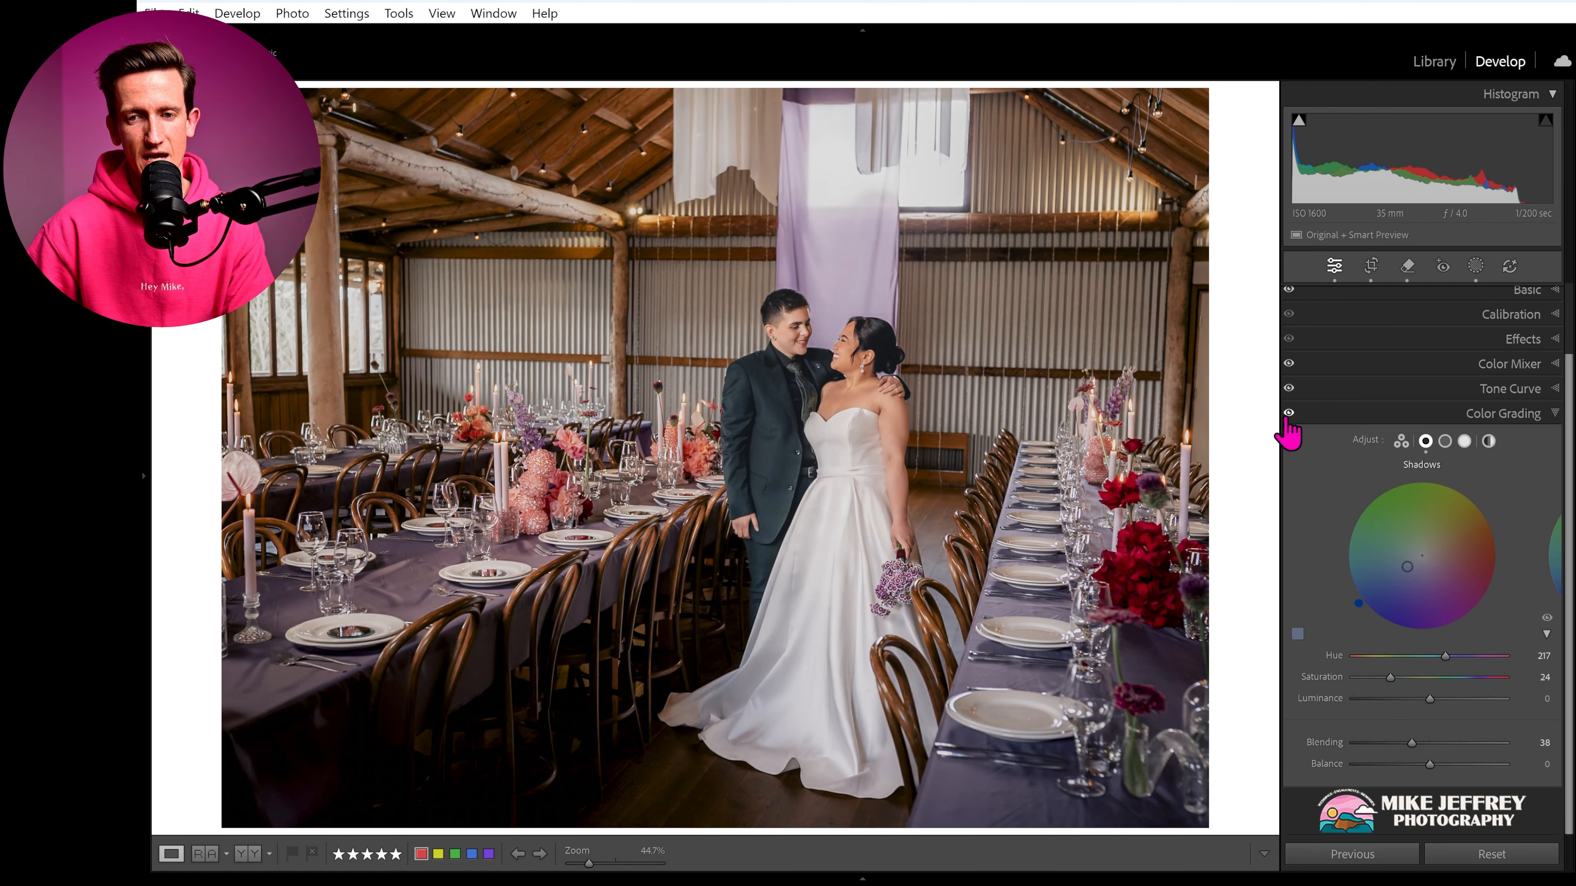
pyautogui.click(1289, 413)
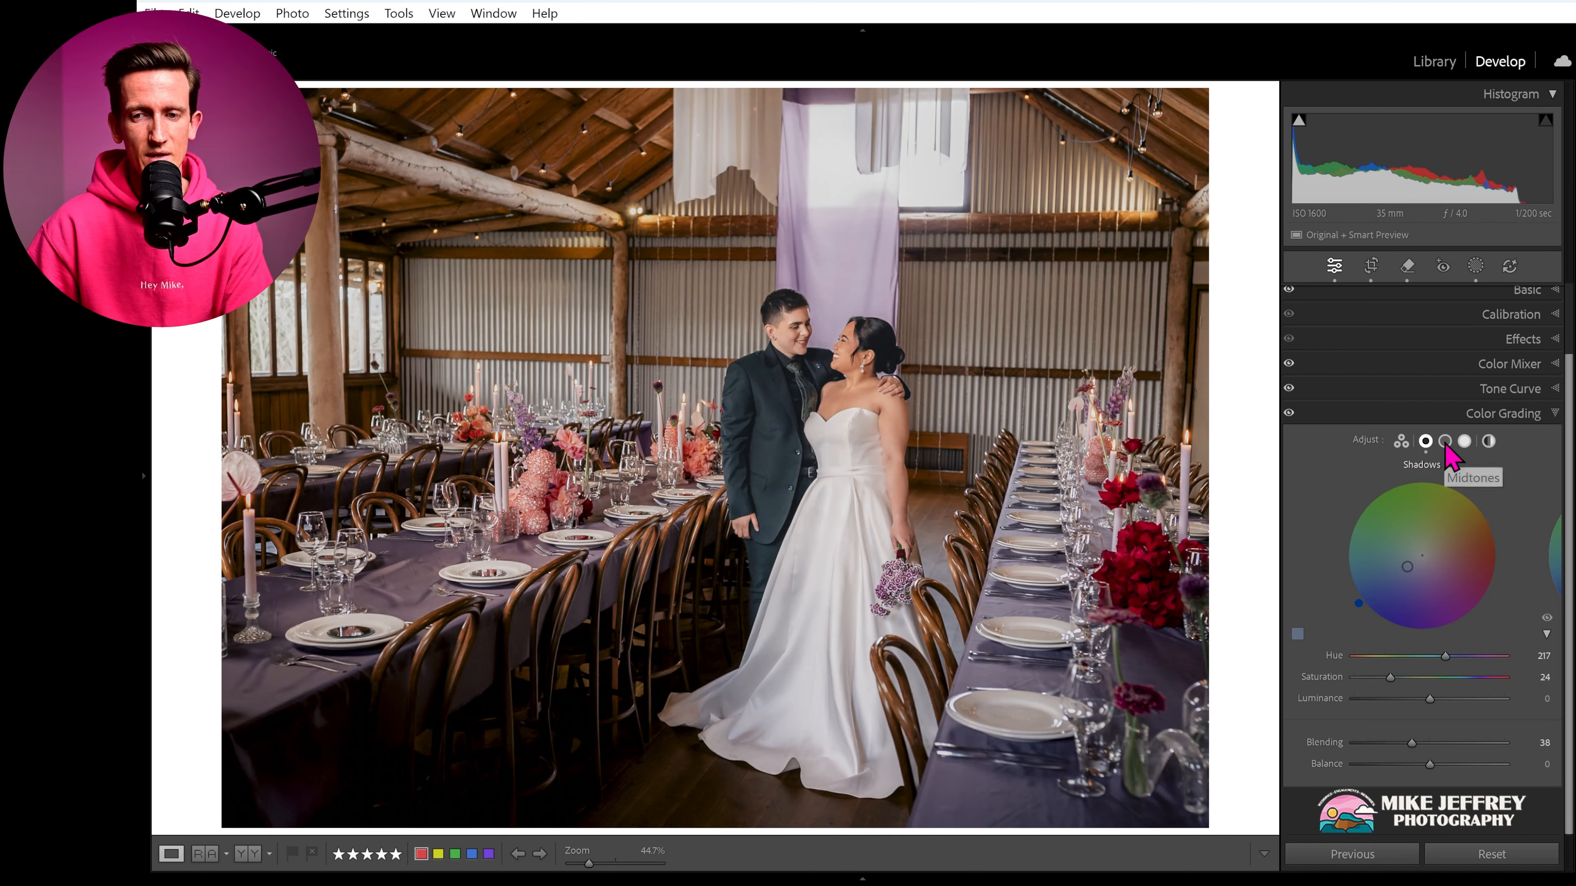
# Step: Warm the midtones with an orange tint at hue 29 and saturation 23, trying redder and yellower hues along the way
pyautogui.click(1445, 441)
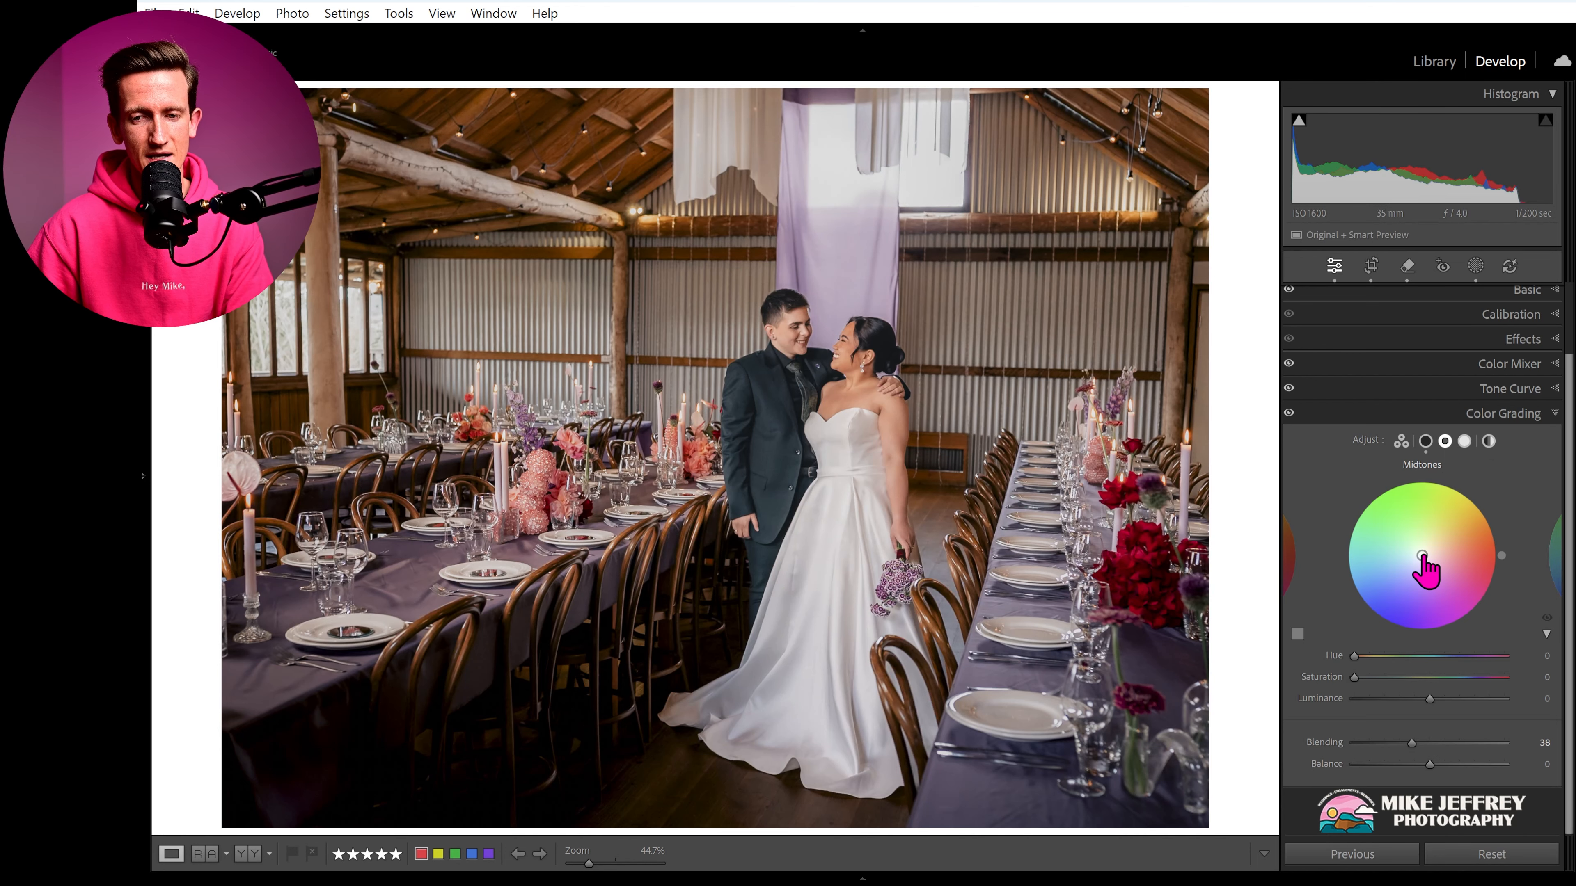
pyautogui.moveTo(1423, 556); pyautogui.dragTo(1430, 552)
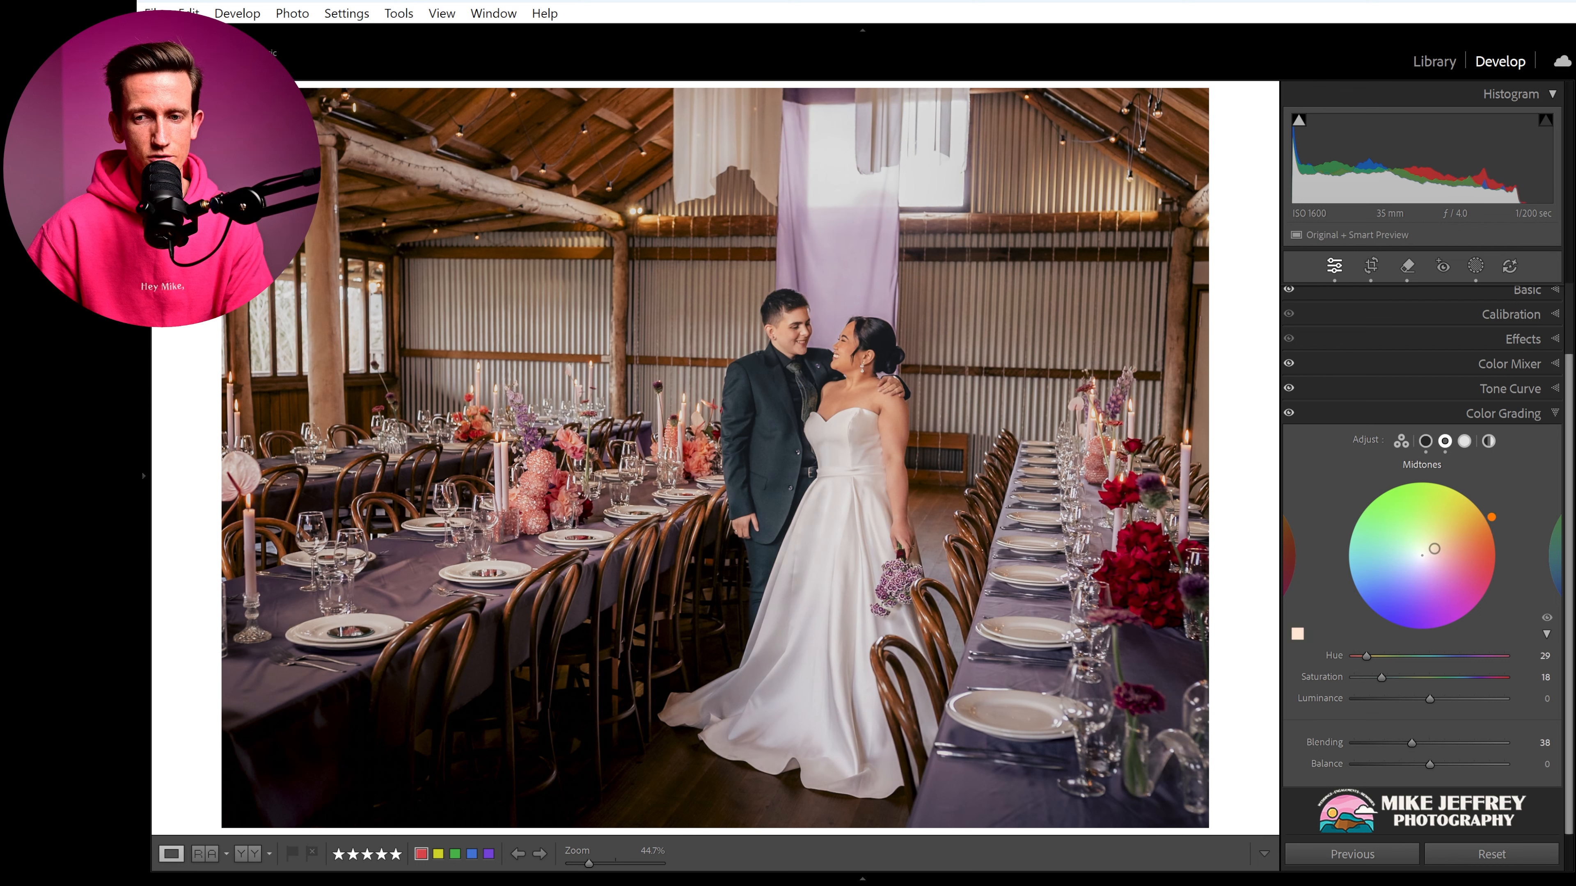
pyautogui.moveTo(1496, 585); pyautogui.dragTo(1497, 530)
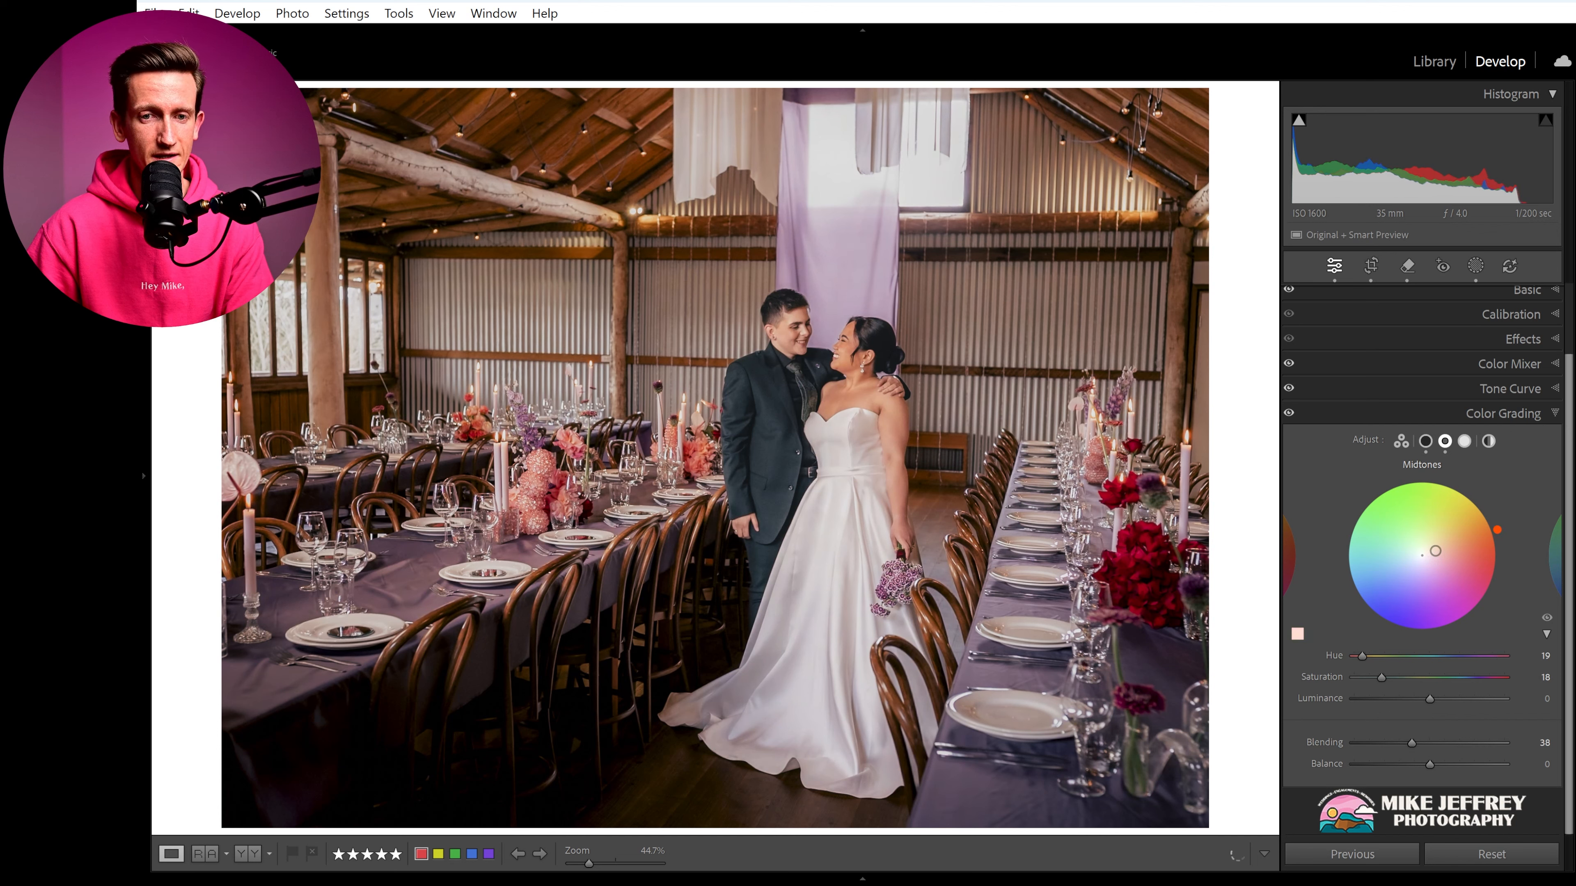
pyautogui.moveTo(1496, 527); pyautogui.dragTo(1491, 516)
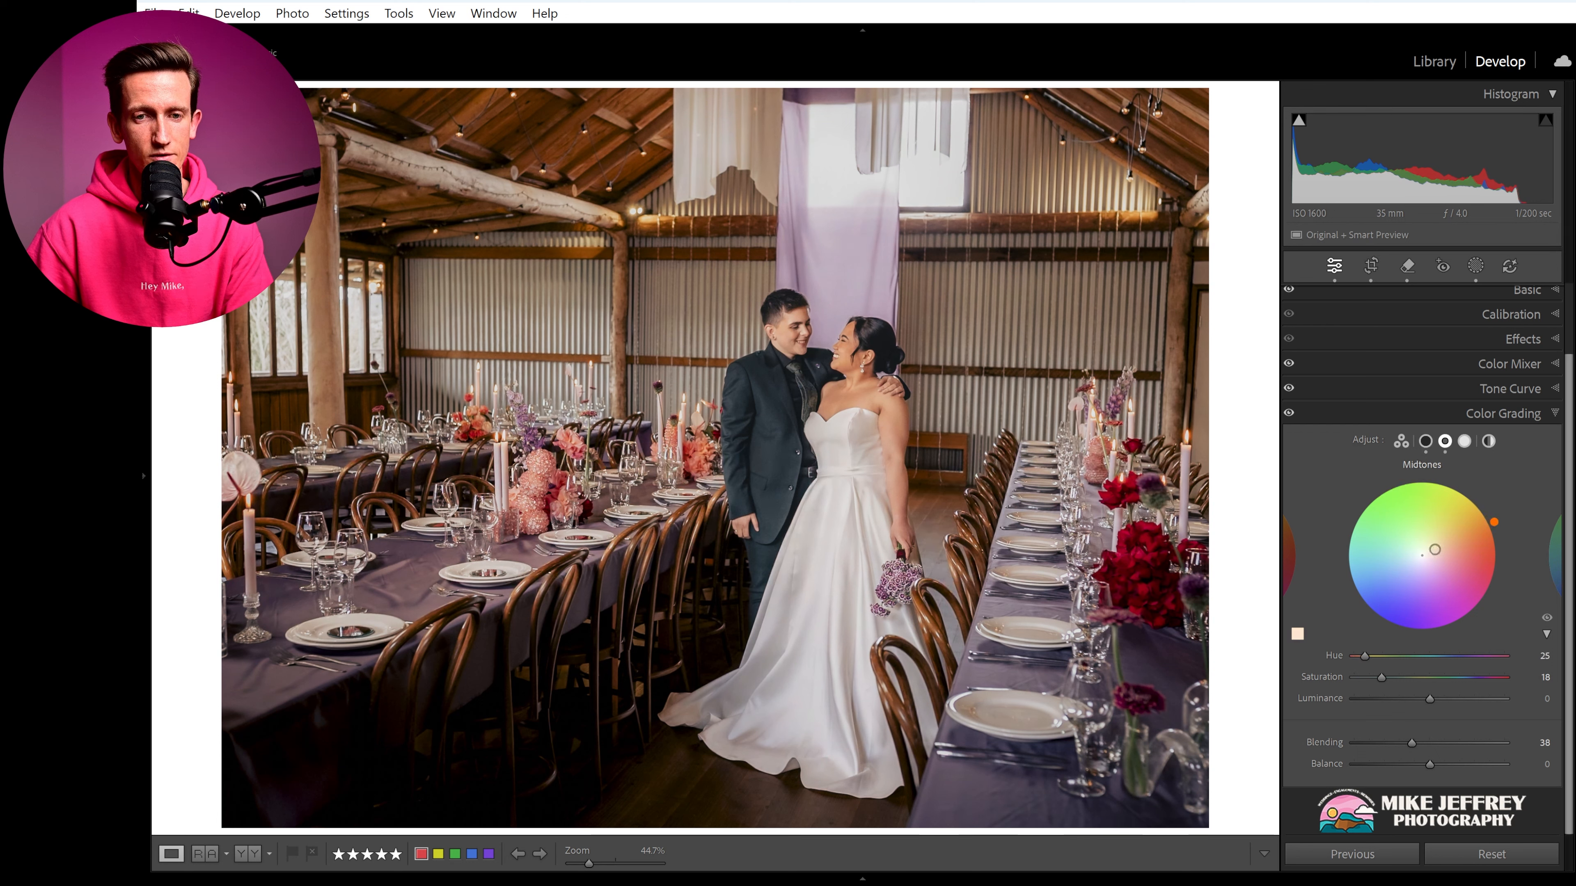
pyautogui.moveTo(1495, 526); pyautogui.dragTo(1471, 492)
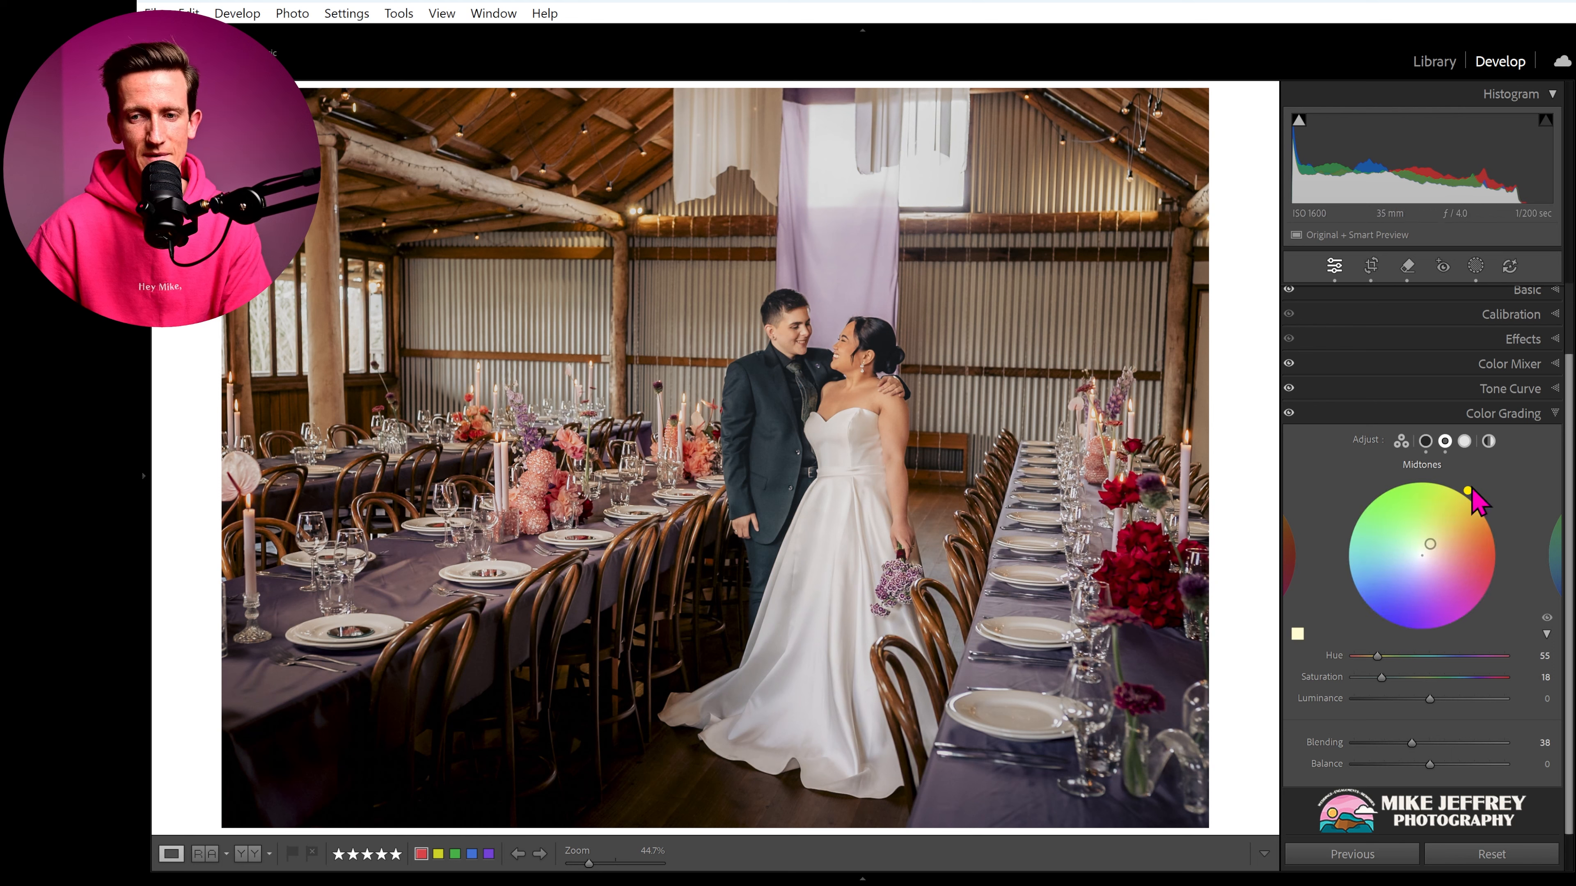
pyautogui.moveTo(1468, 490); pyautogui.dragTo(1427, 553)
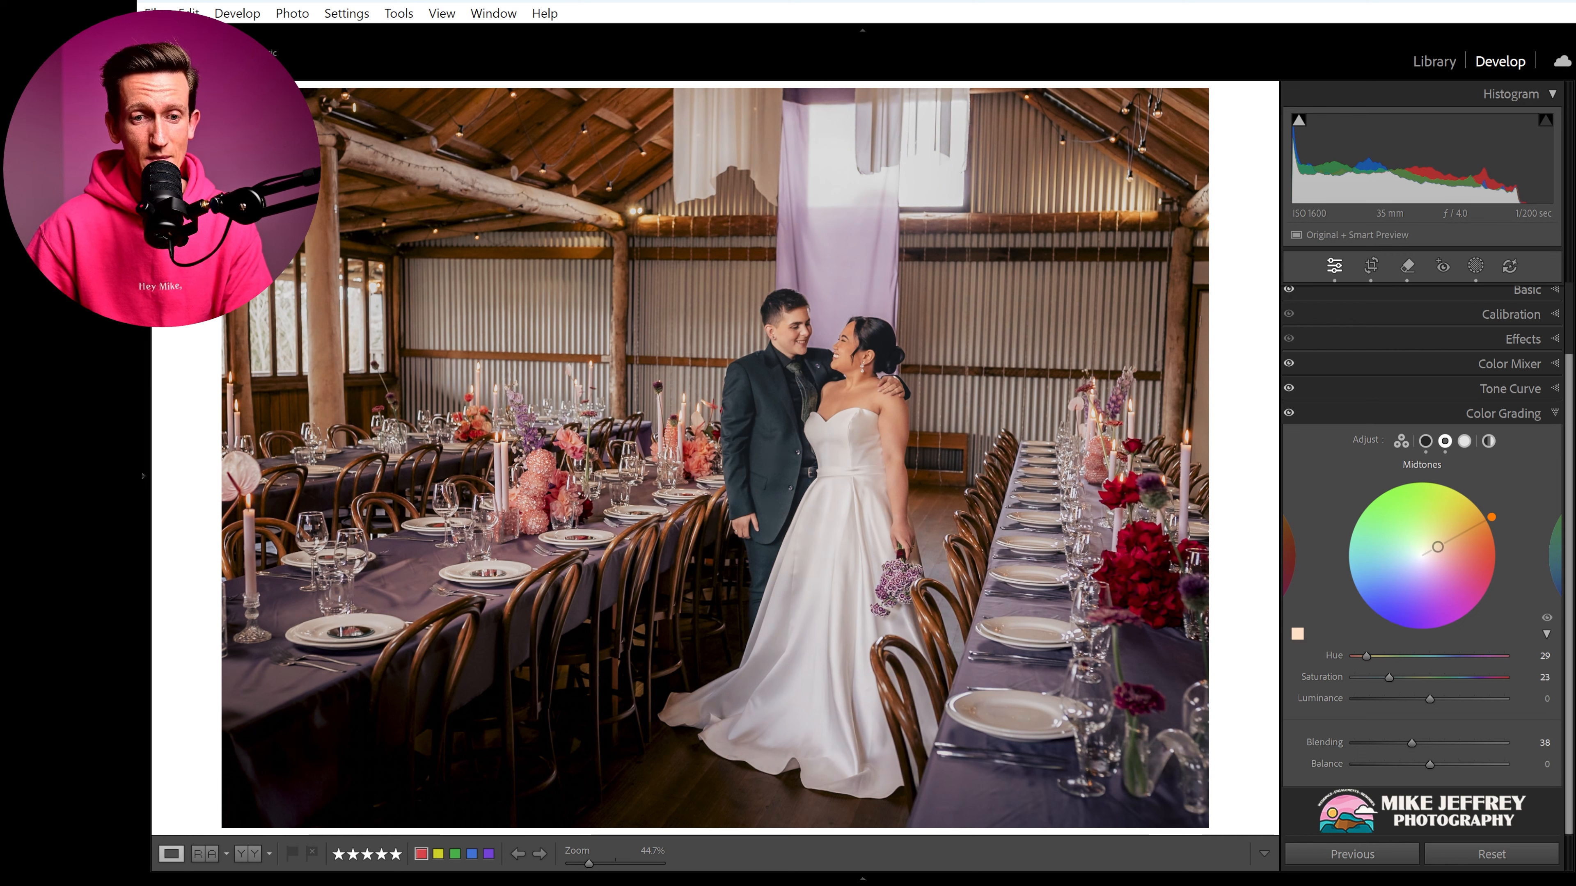
# Step: Lower the midtones saturation to 21, the color grading blending to 29 and the shadows saturation to 17
pyautogui.moveTo(1421, 745)
pyautogui.mouseDown()
pyautogui.moveTo(1389, 745)
pyautogui.moveTo(1406, 744)
pyautogui.mouseUp()
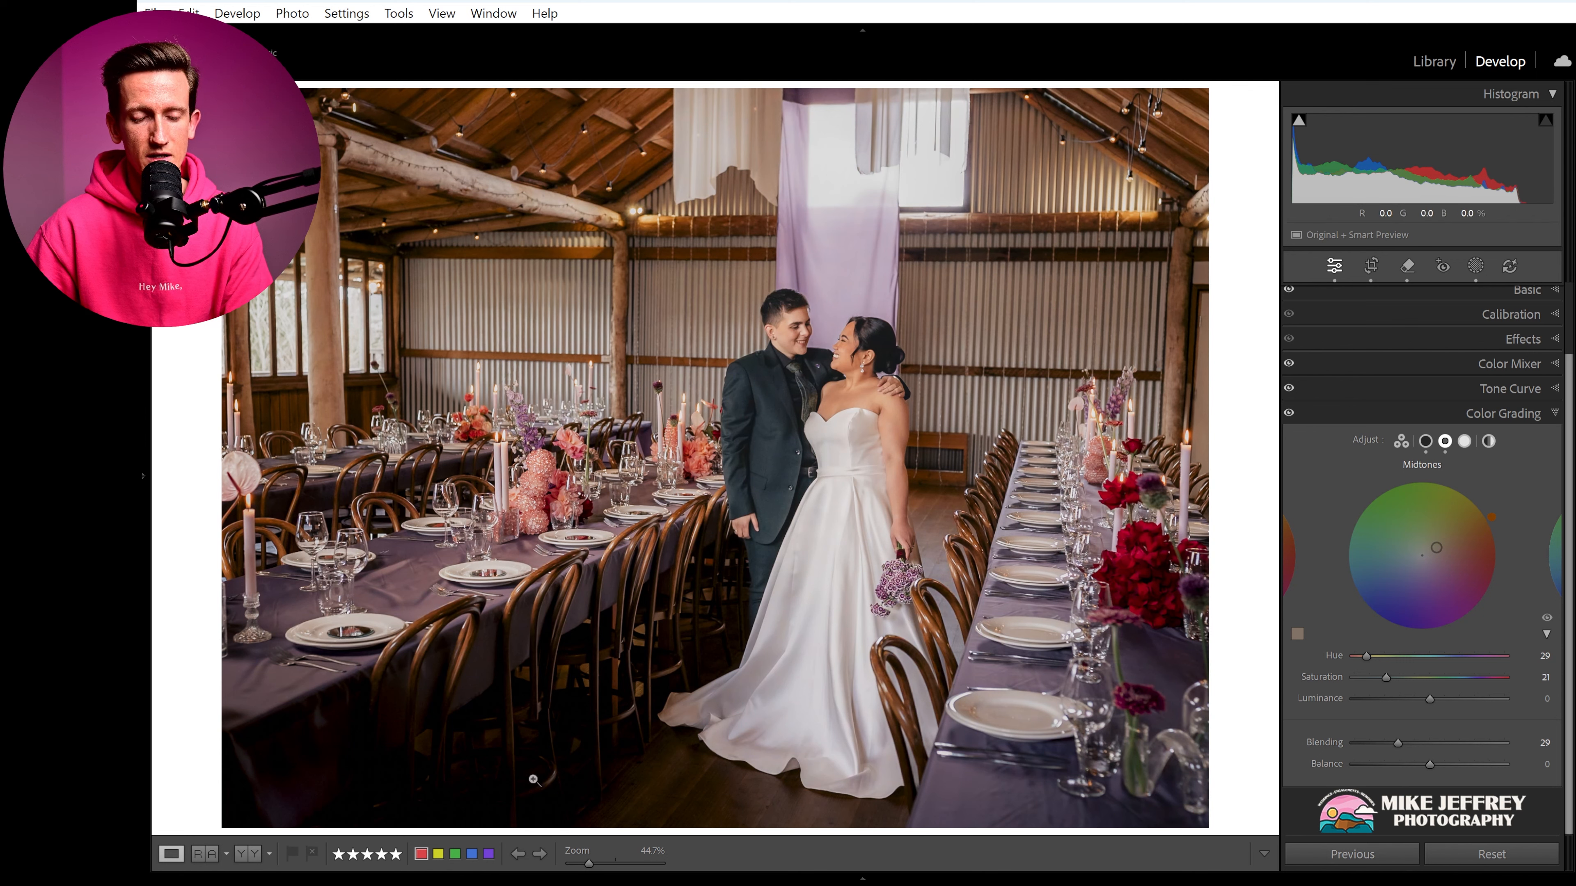
pyautogui.click(1426, 441)
pyautogui.moveTo(1395, 675); pyautogui.dragTo(1381, 685)
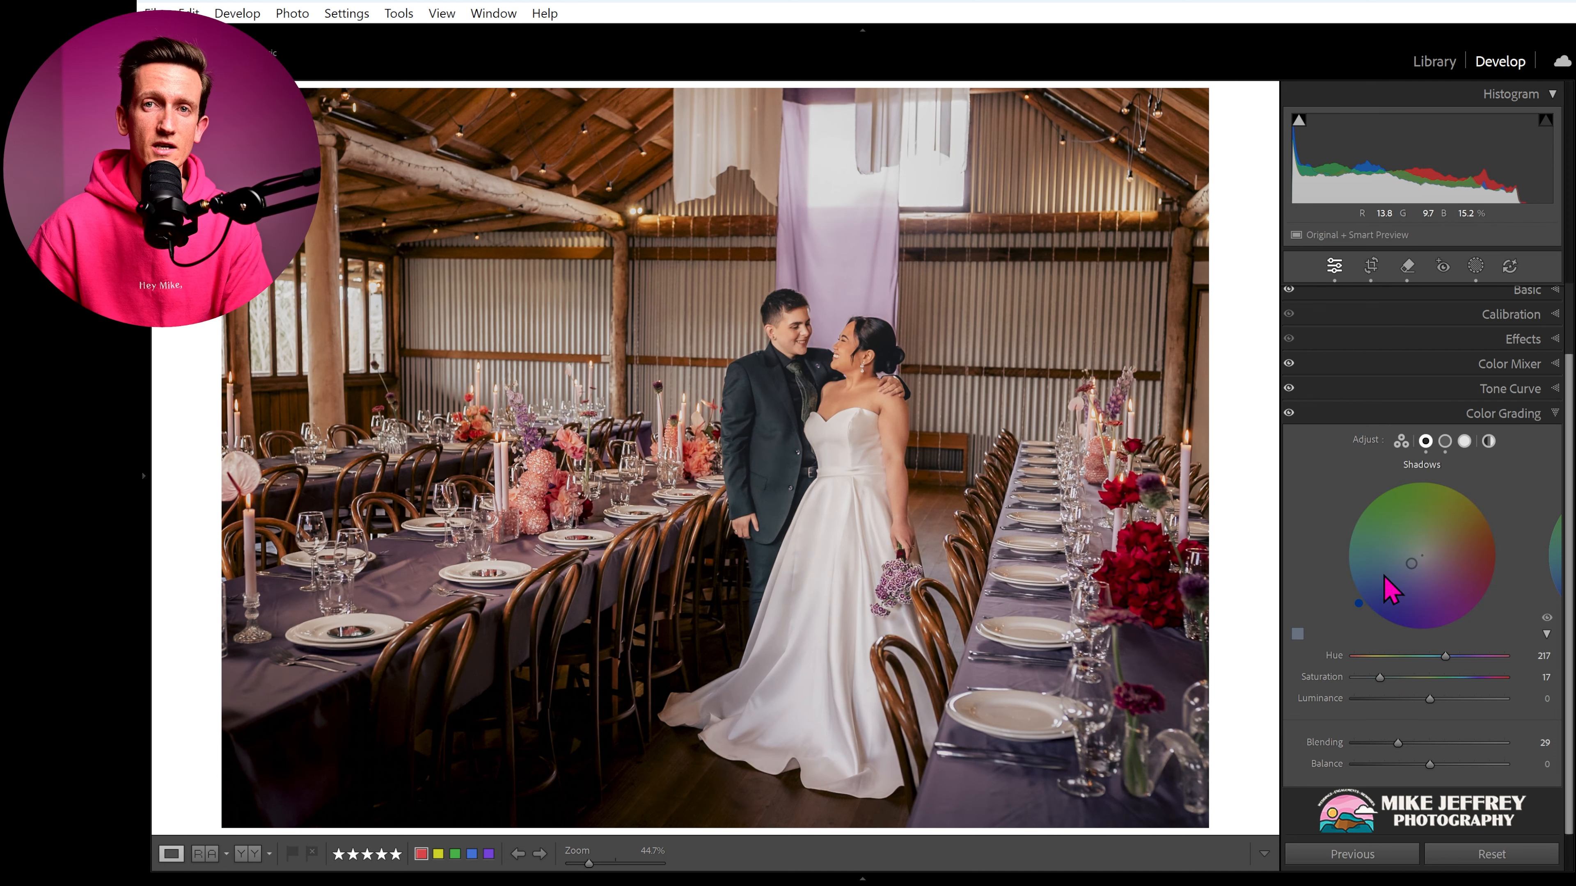
# Step: Tint the highlights teal with hue 171 and saturation 10, and compare the photo with and without the color grading
pyautogui.click(1463, 442)
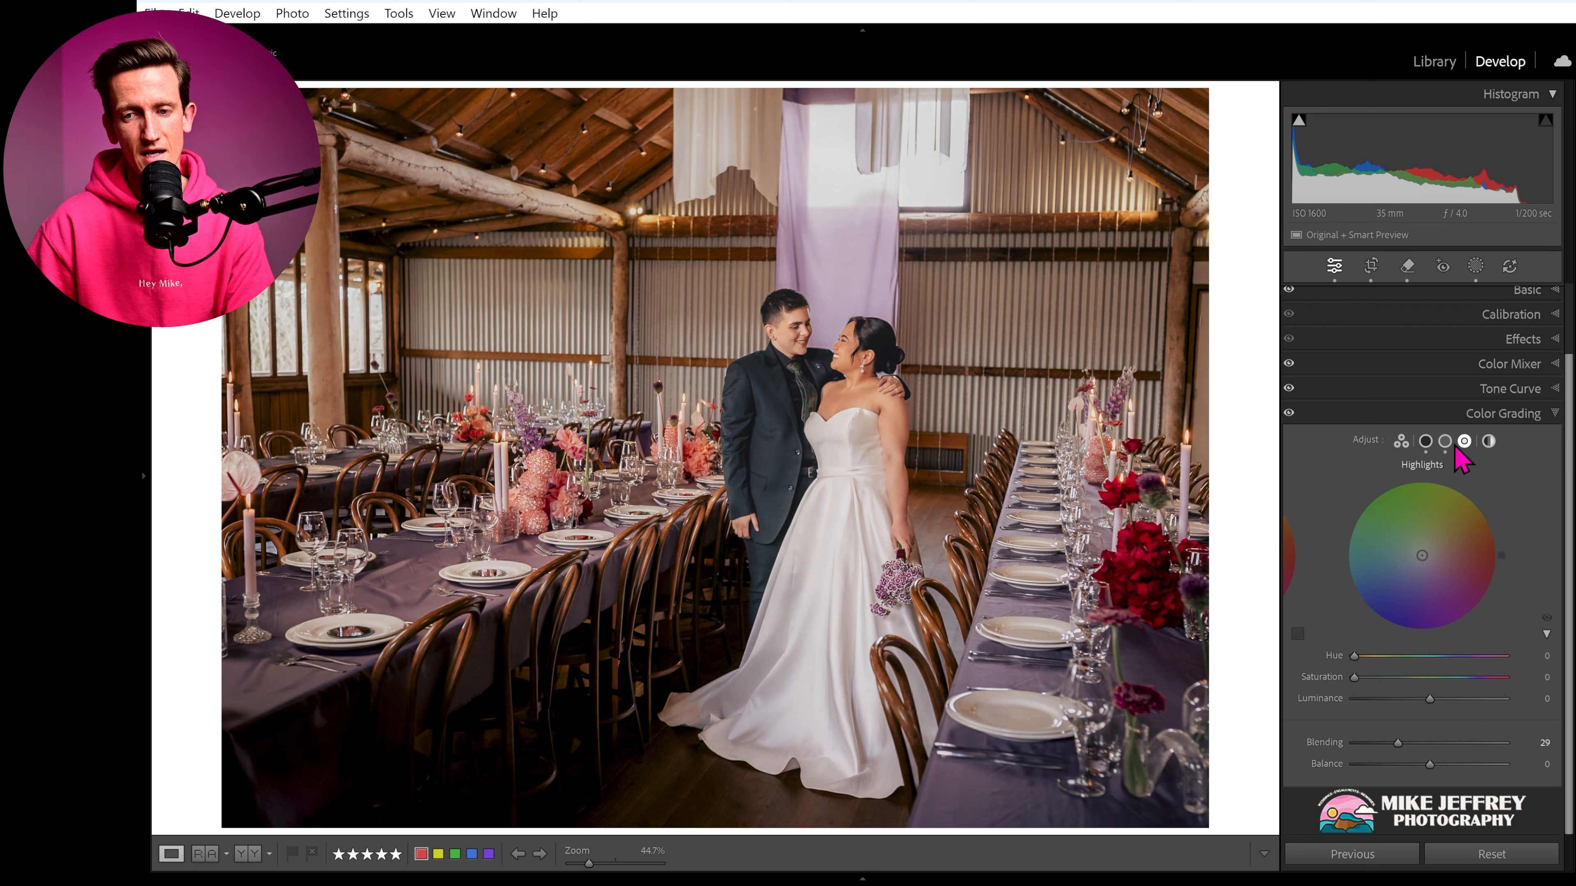
pyautogui.moveTo(1422, 556); pyautogui.dragTo(1406, 553)
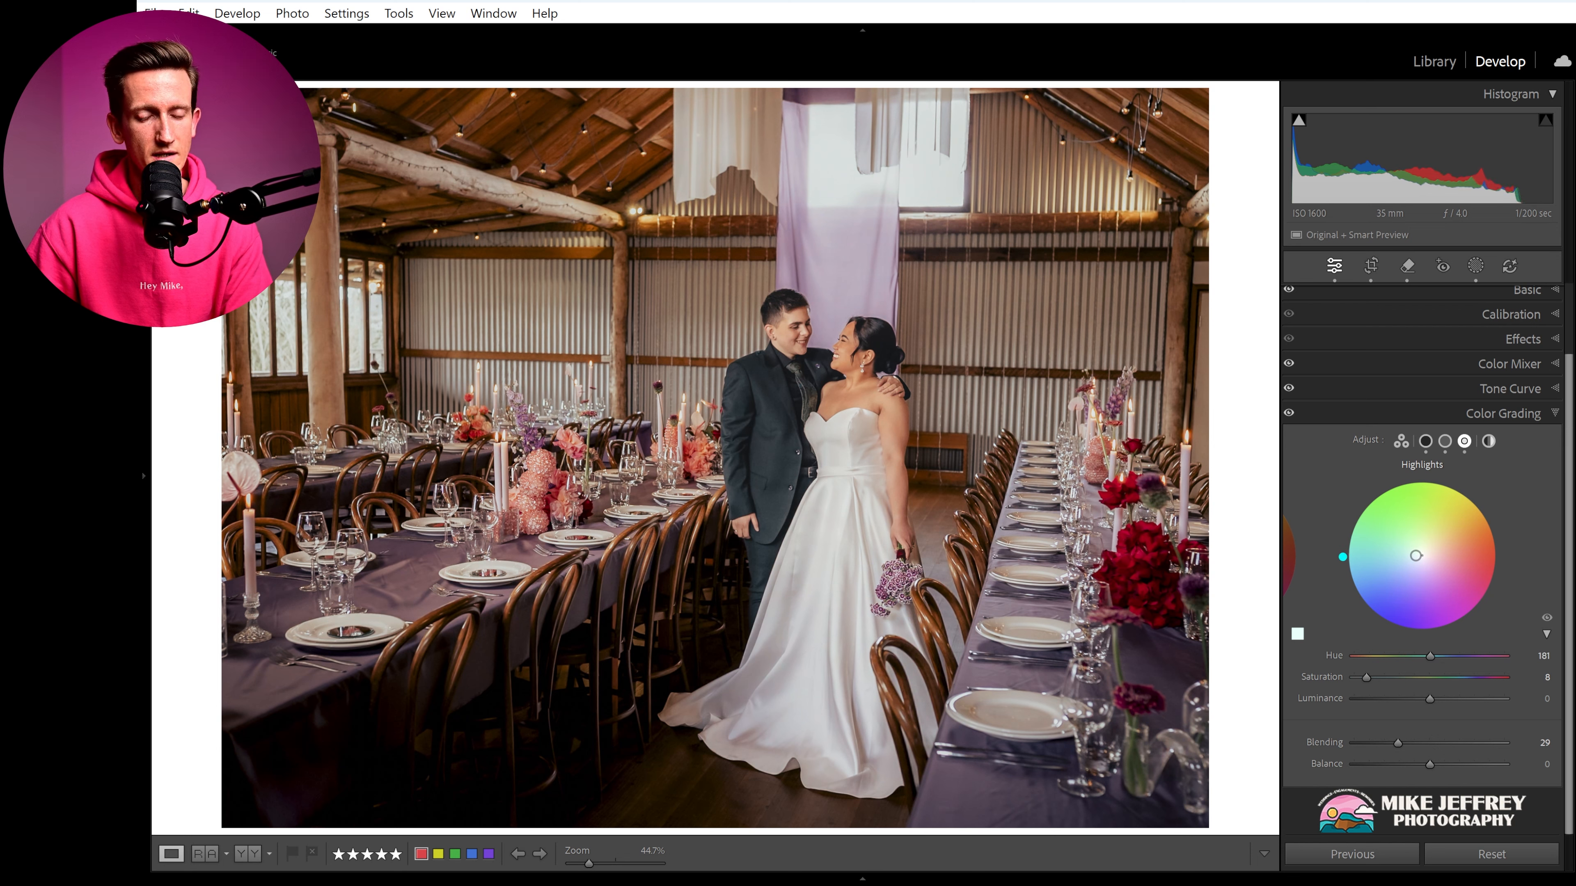
pyautogui.moveTo(1414, 552); pyautogui.dragTo(1344, 543)
pyautogui.moveTo(1367, 677)
pyautogui.mouseDown()
pyautogui.moveTo(1401, 682)
pyautogui.moveTo(1370, 680)
pyautogui.mouseUp()
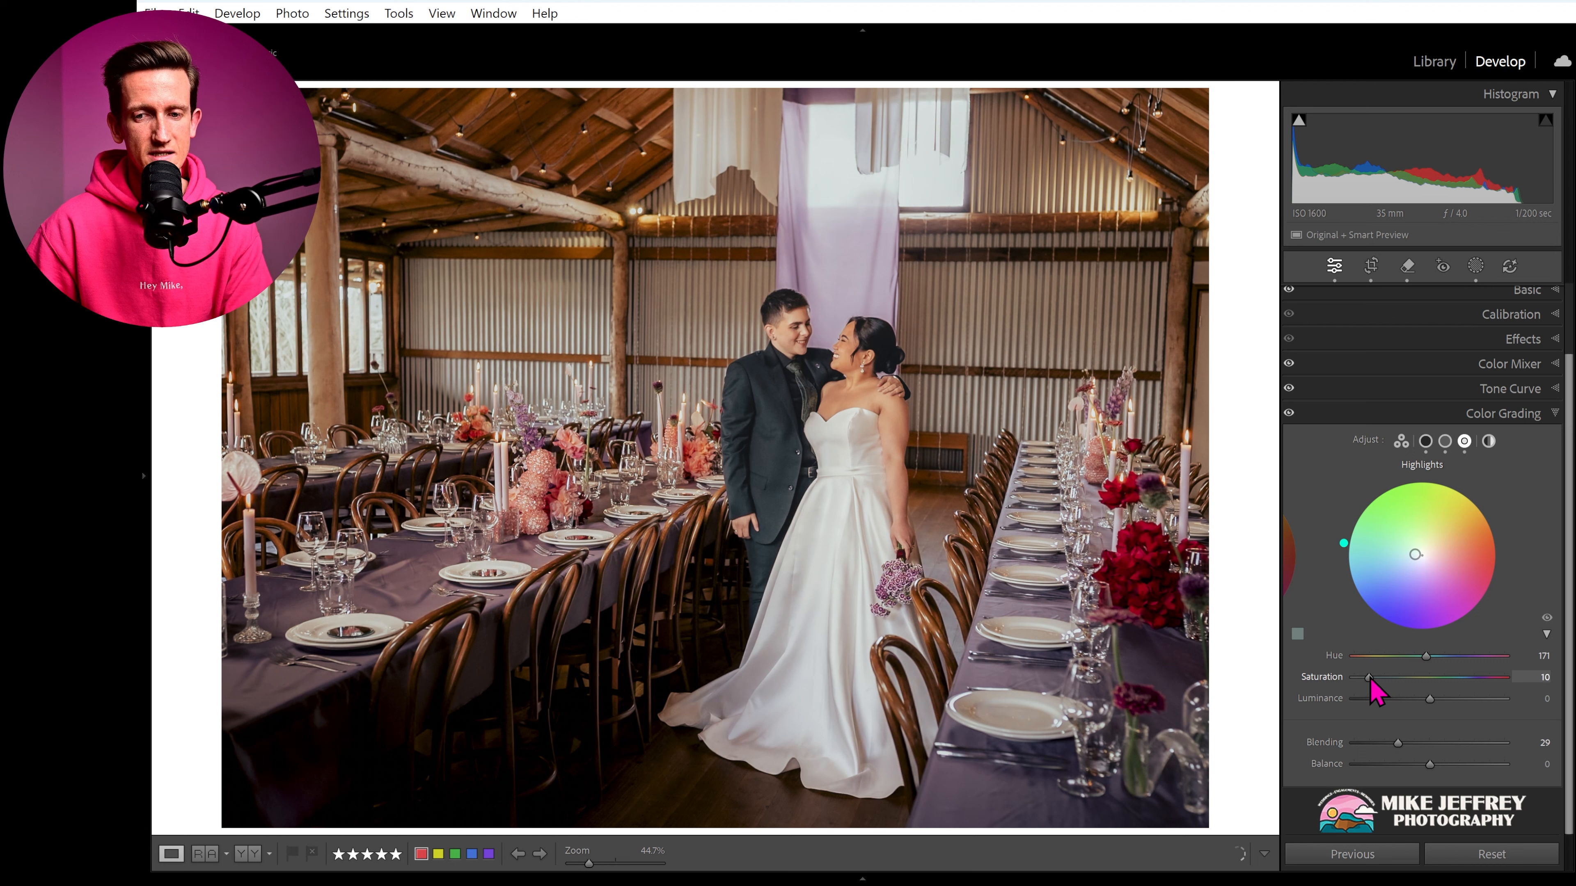
pyautogui.click(1289, 413)
pyautogui.click(1290, 414)
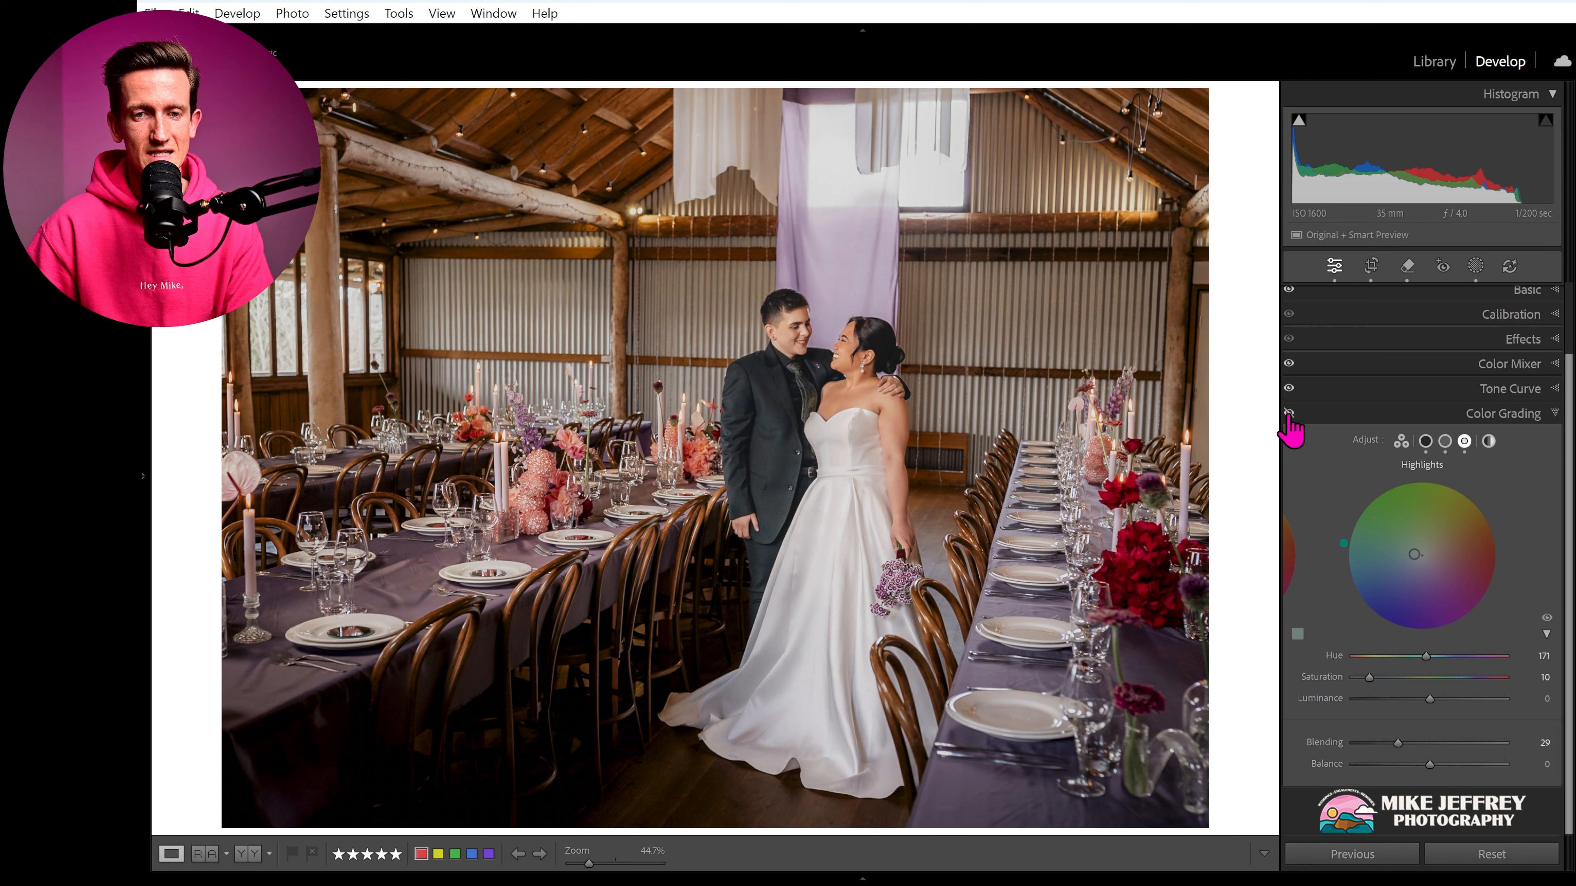
pyautogui.click(1290, 414)
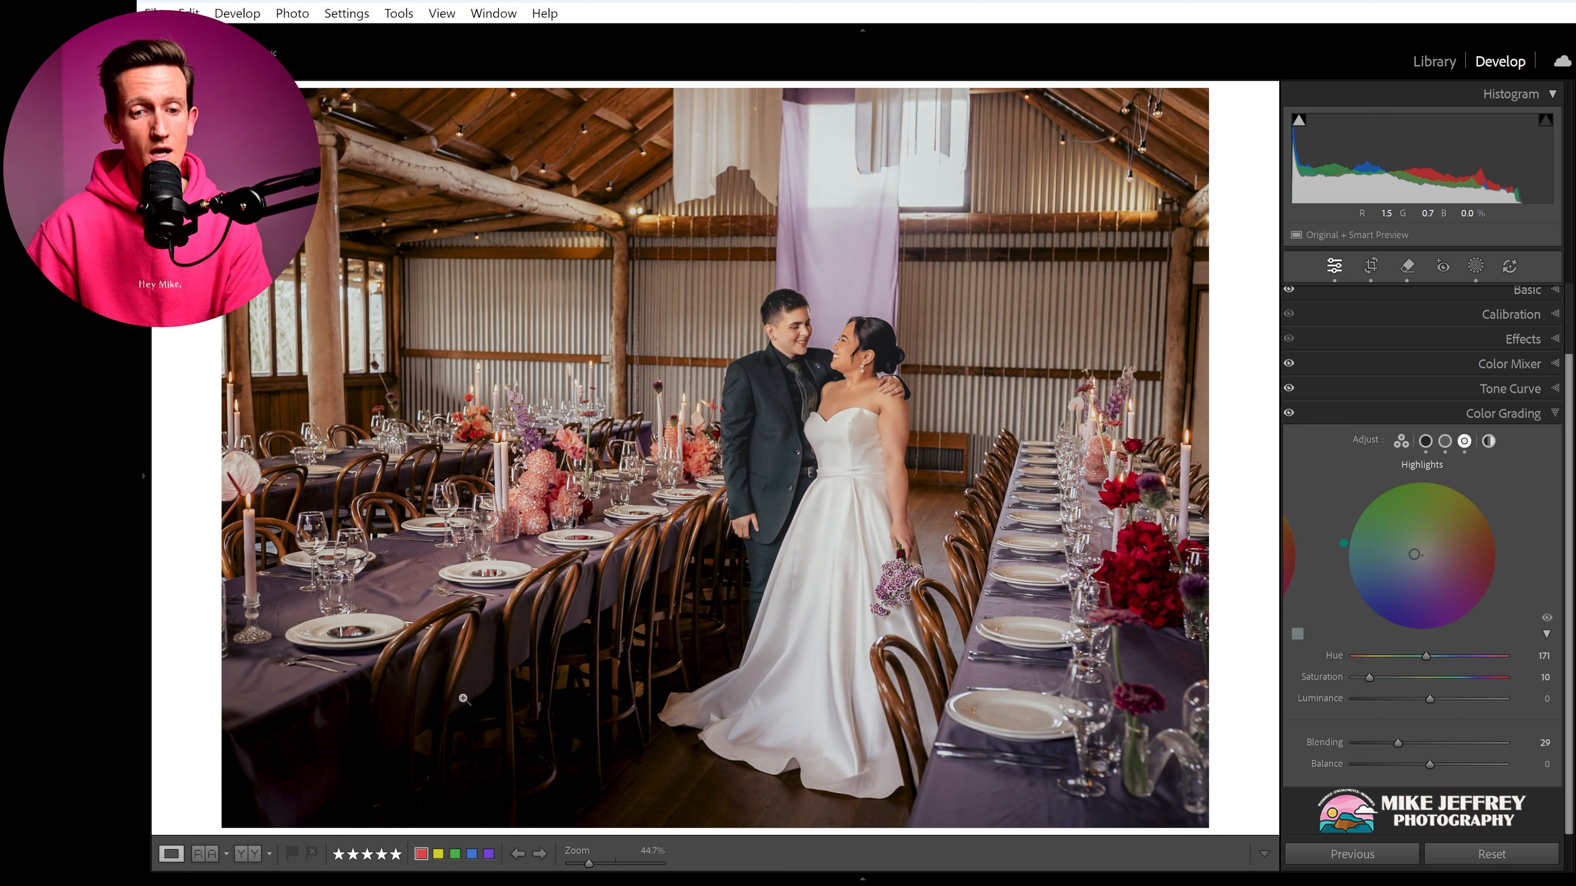
# Step: Shift the shadows tint towards purple at hue 263 and reduce its saturation to 11
pyautogui.click(1426, 440)
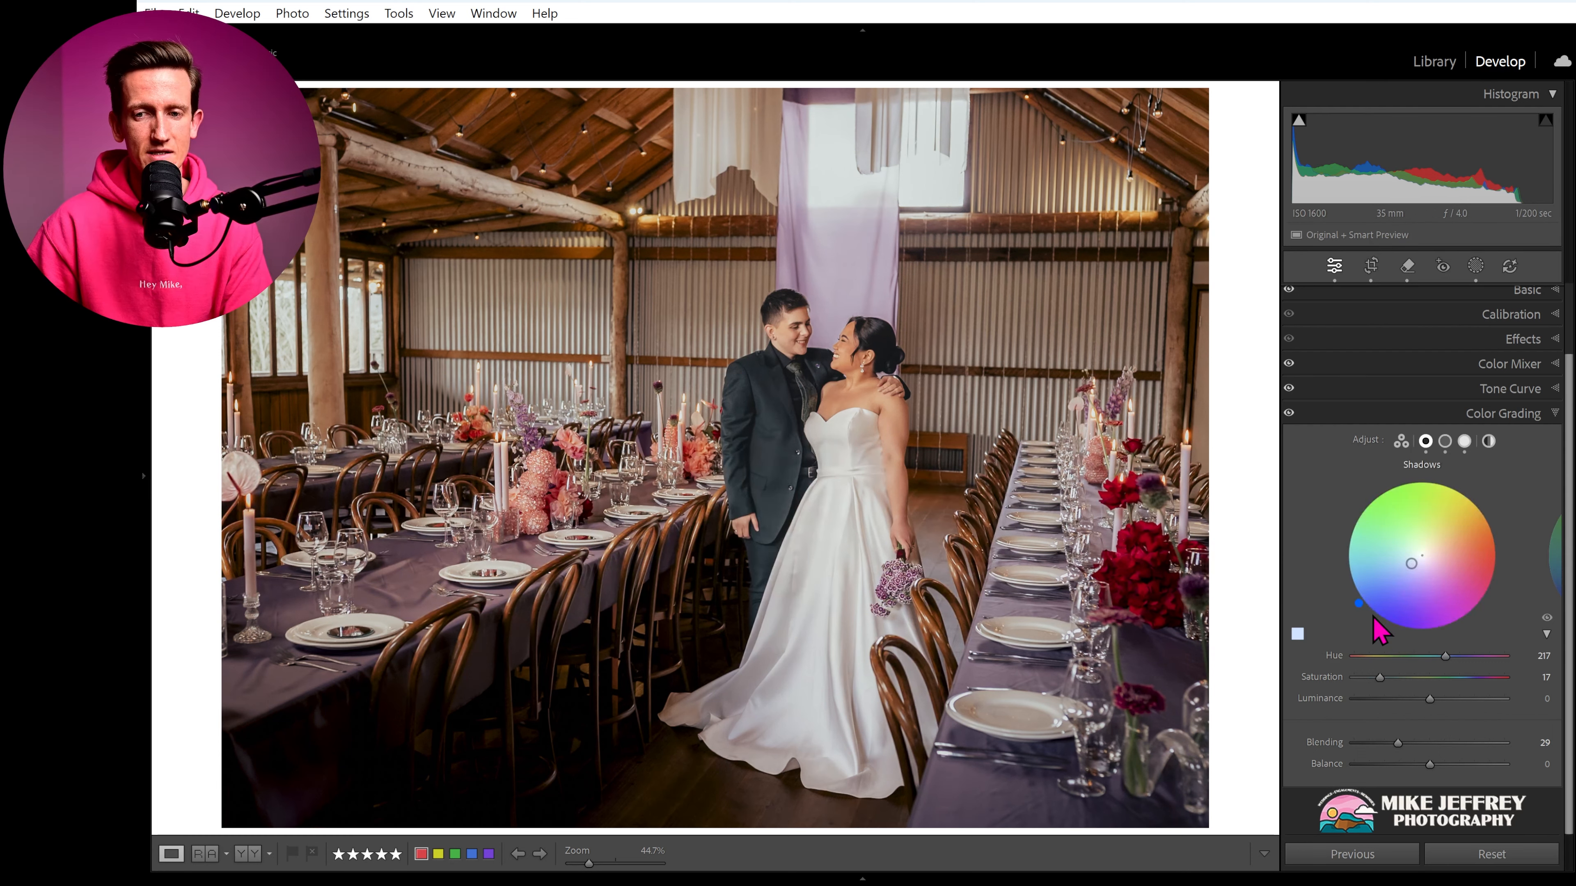
pyautogui.moveTo(1359, 604); pyautogui.dragTo(1363, 608)
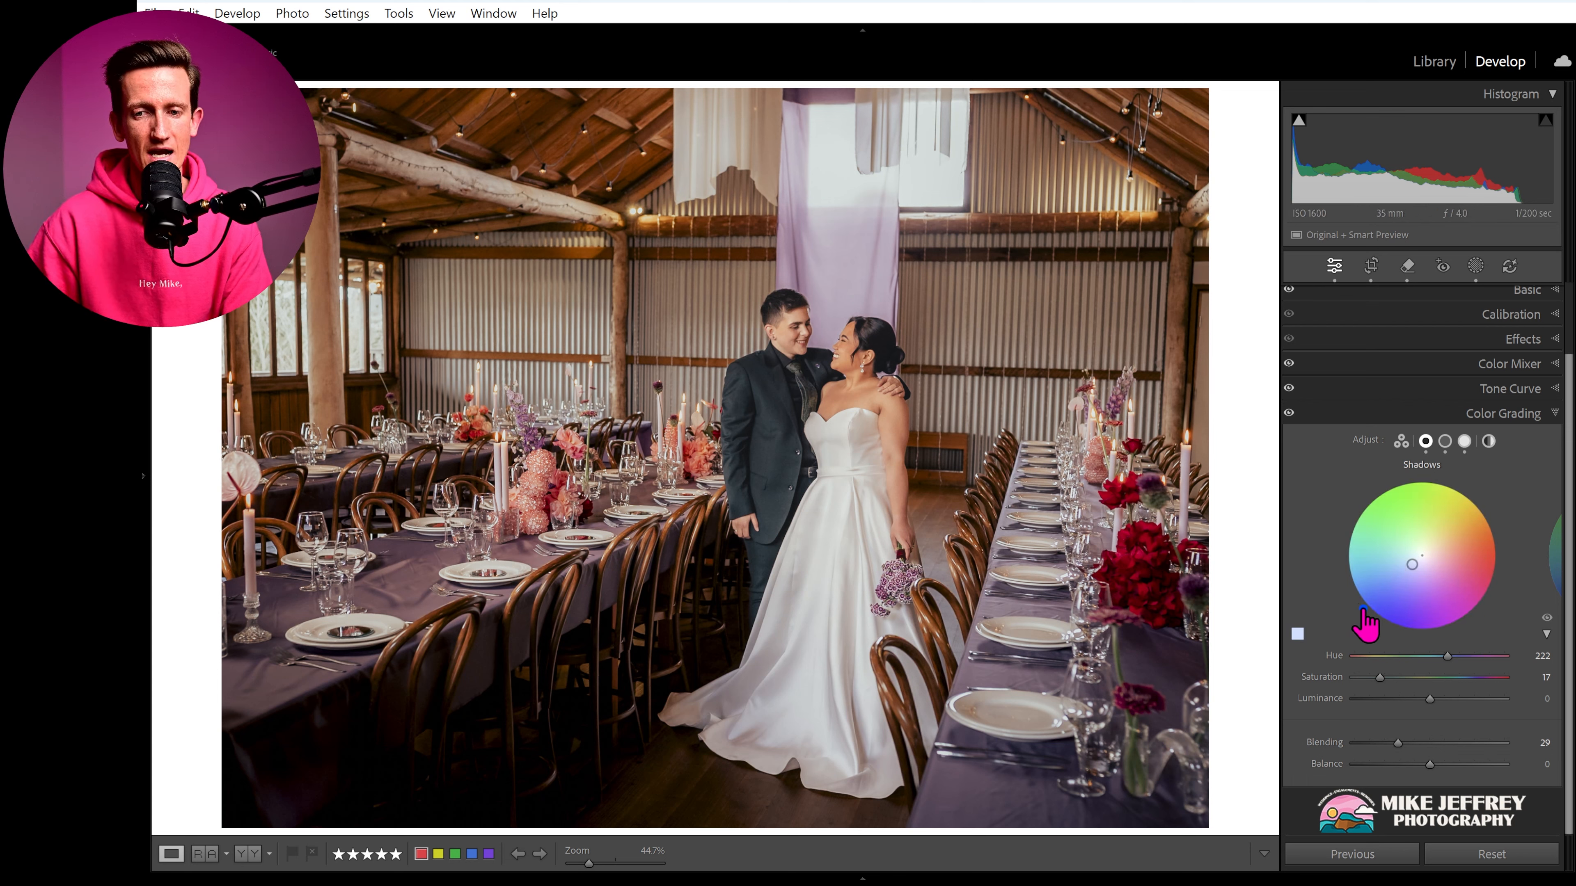
pyautogui.moveTo(1412, 564); pyautogui.dragTo(1423, 569)
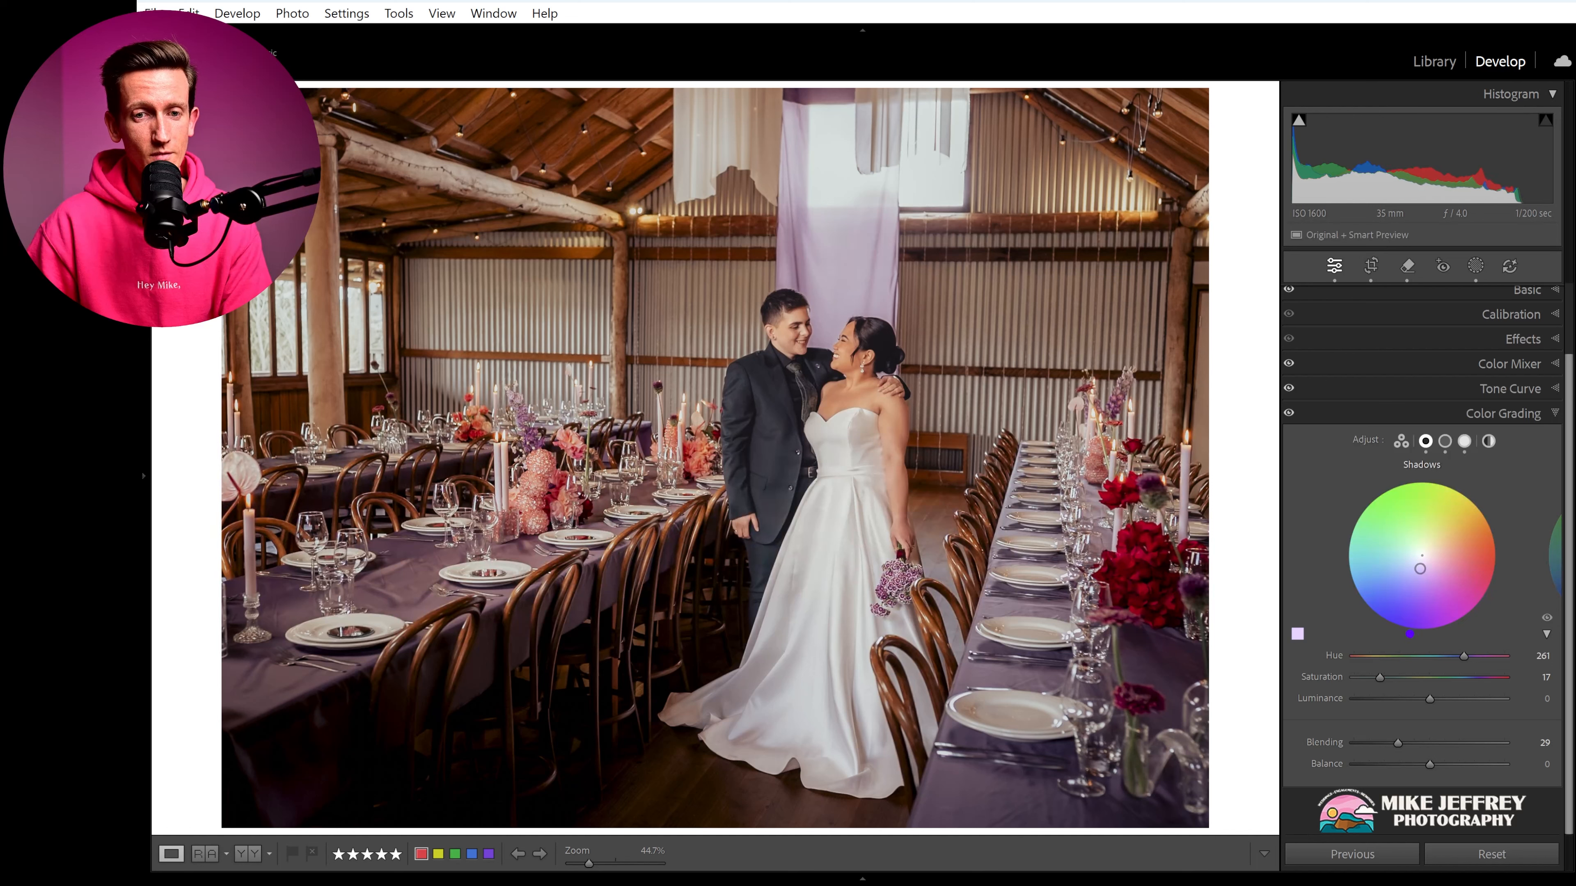
pyautogui.moveTo(1424, 569); pyautogui.dragTo(1421, 569)
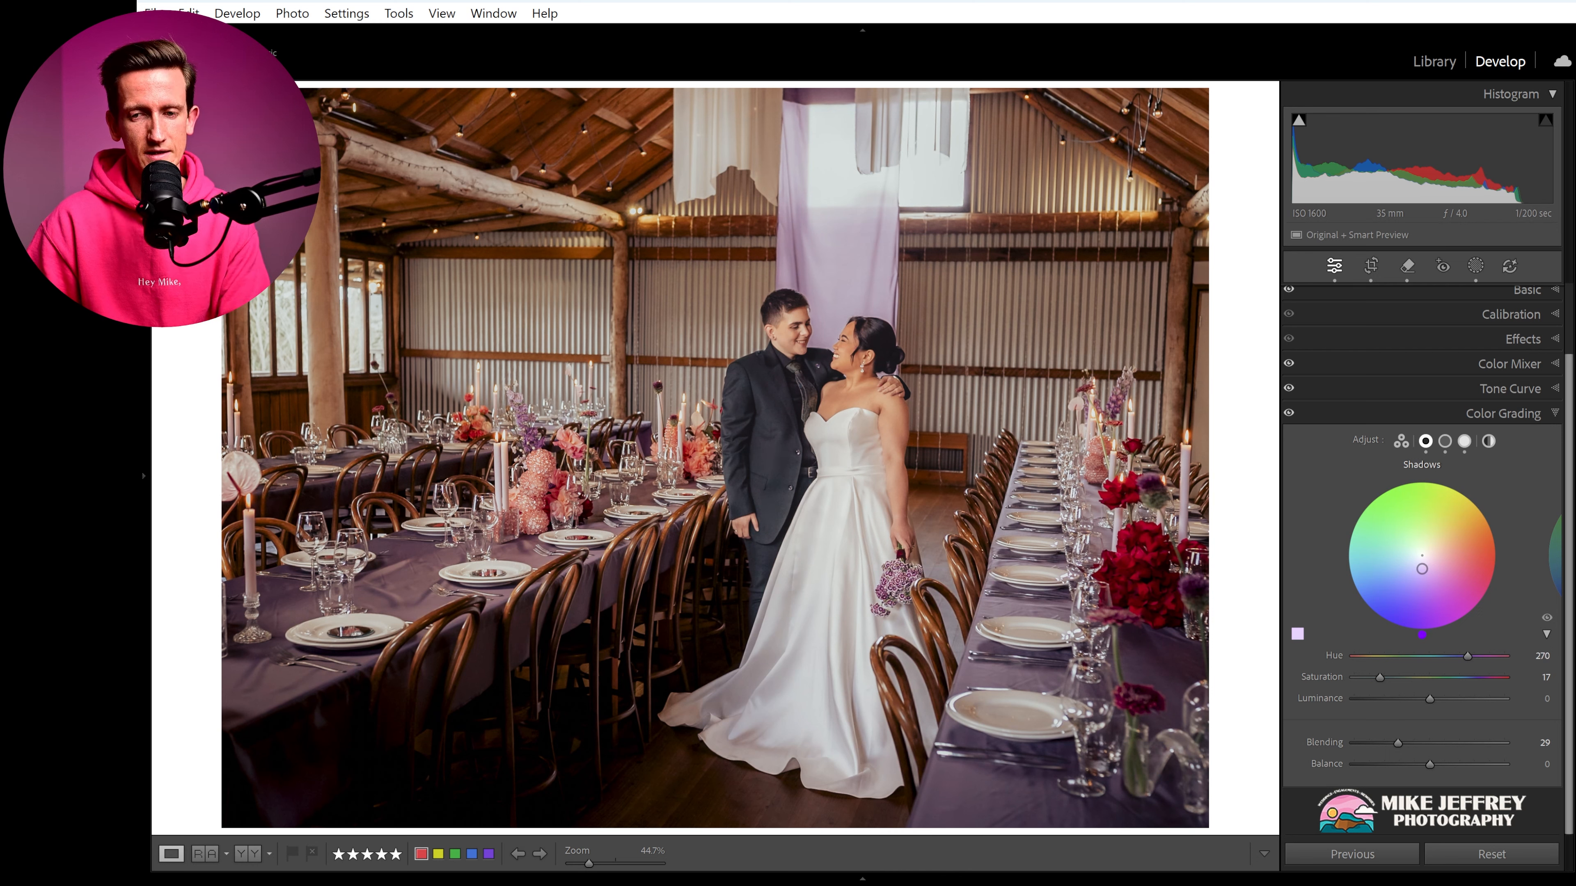
pyautogui.moveTo(1421, 569); pyautogui.dragTo(1408, 571)
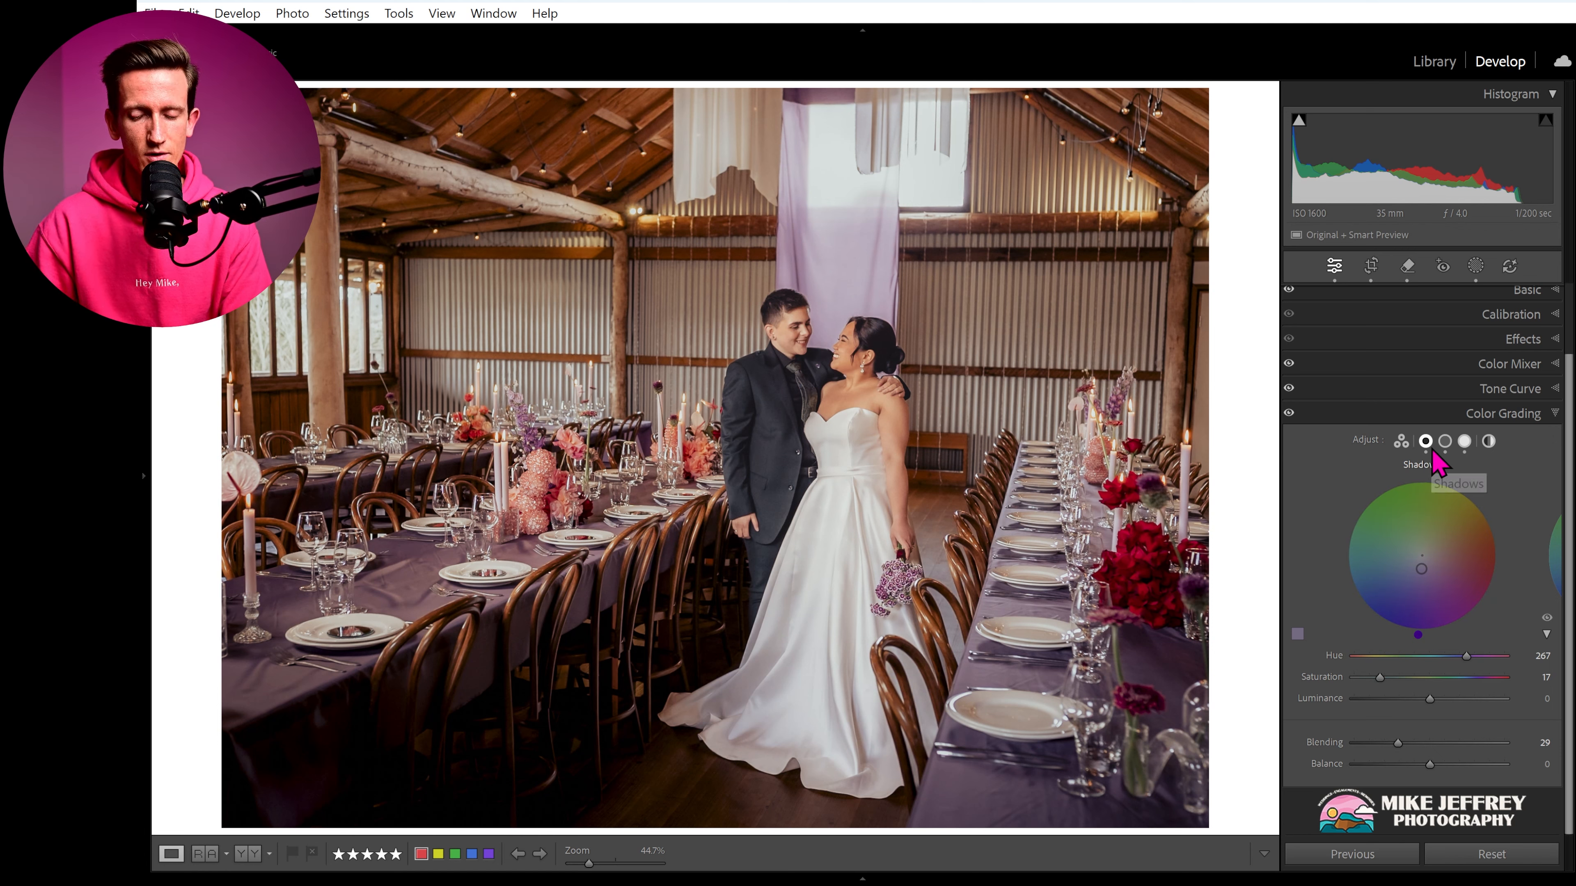
pyautogui.moveTo(1380, 678)
pyautogui.mouseDown()
pyautogui.moveTo(1359, 679)
pyautogui.moveTo(1372, 680)
pyautogui.mouseUp()
pyautogui.moveTo(1371, 681); pyautogui.dragTo(1368, 683)
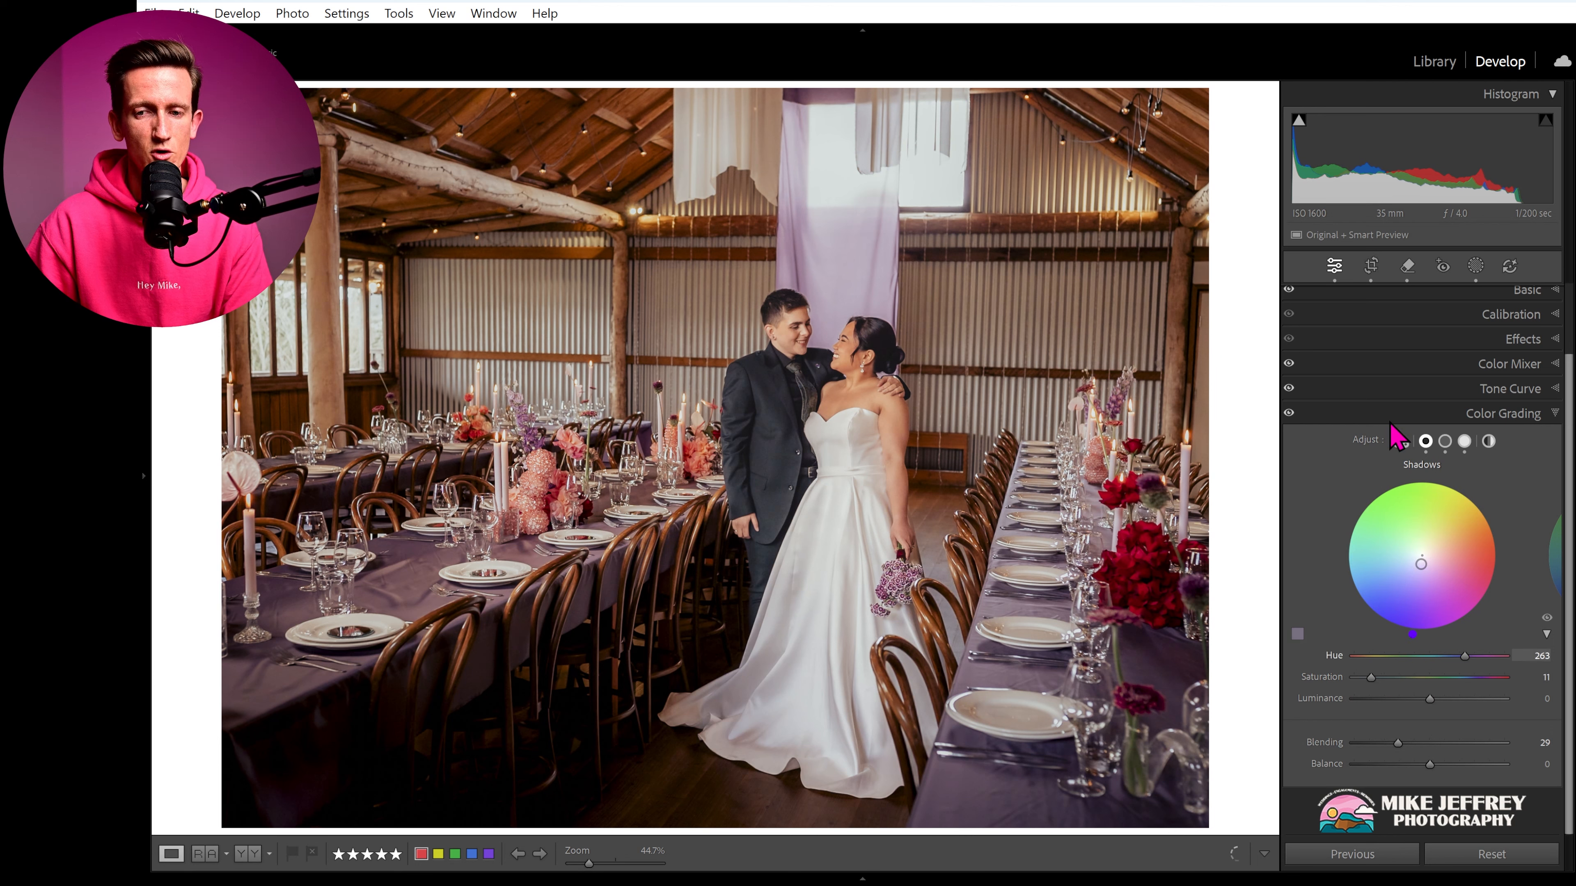
# Step: Adjust the midtones tint to hue 21 and compare the photo without the color grading
pyautogui.click(1445, 441)
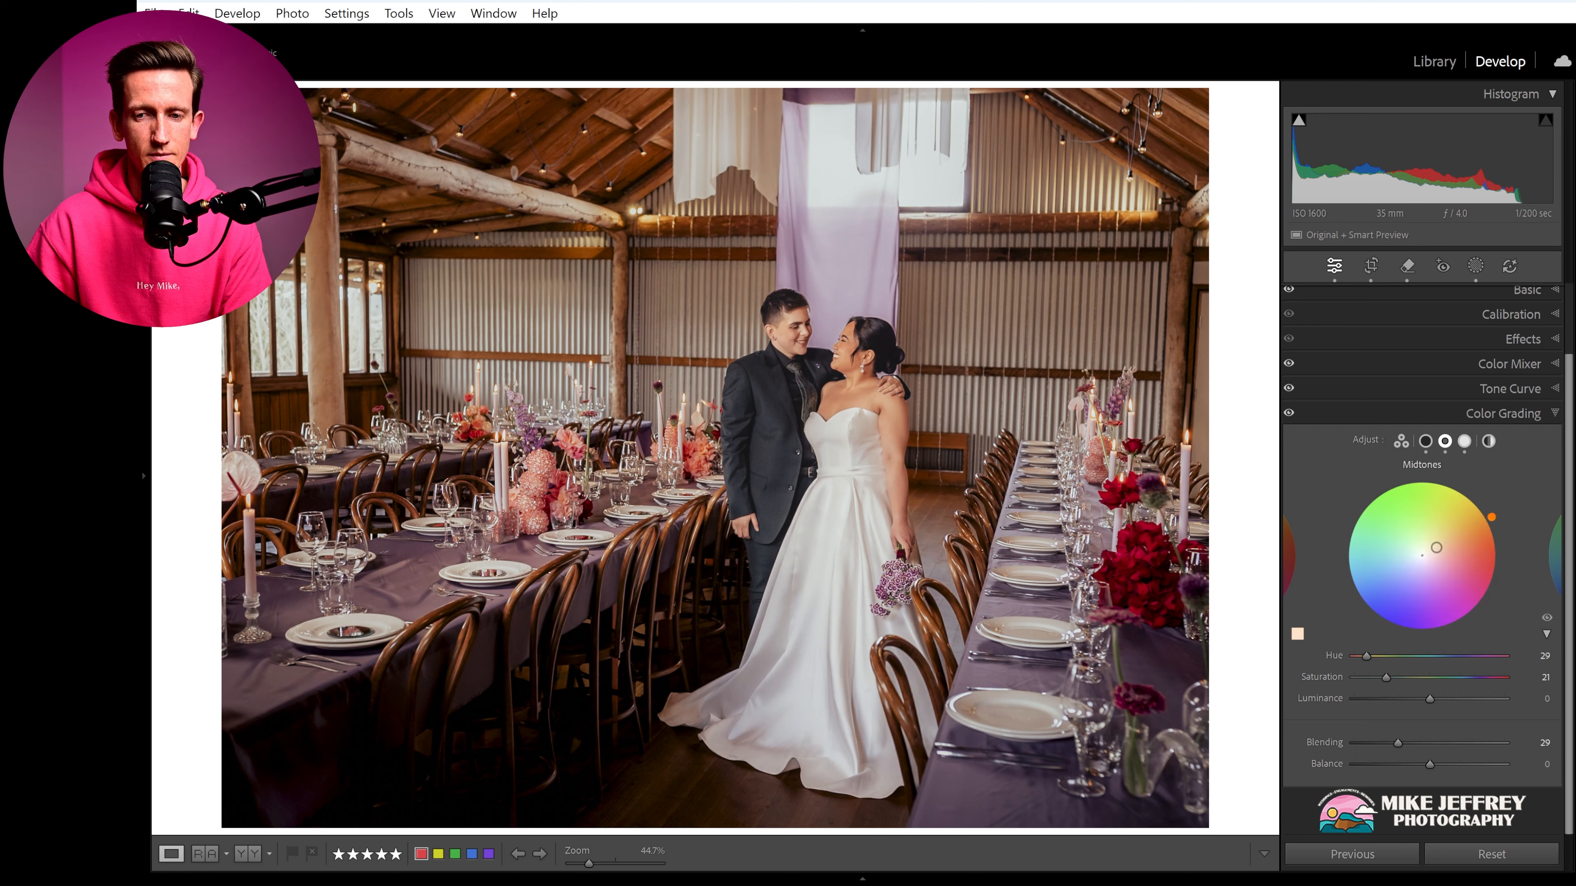
pyautogui.moveTo(1437, 550); pyautogui.dragTo(1438, 551)
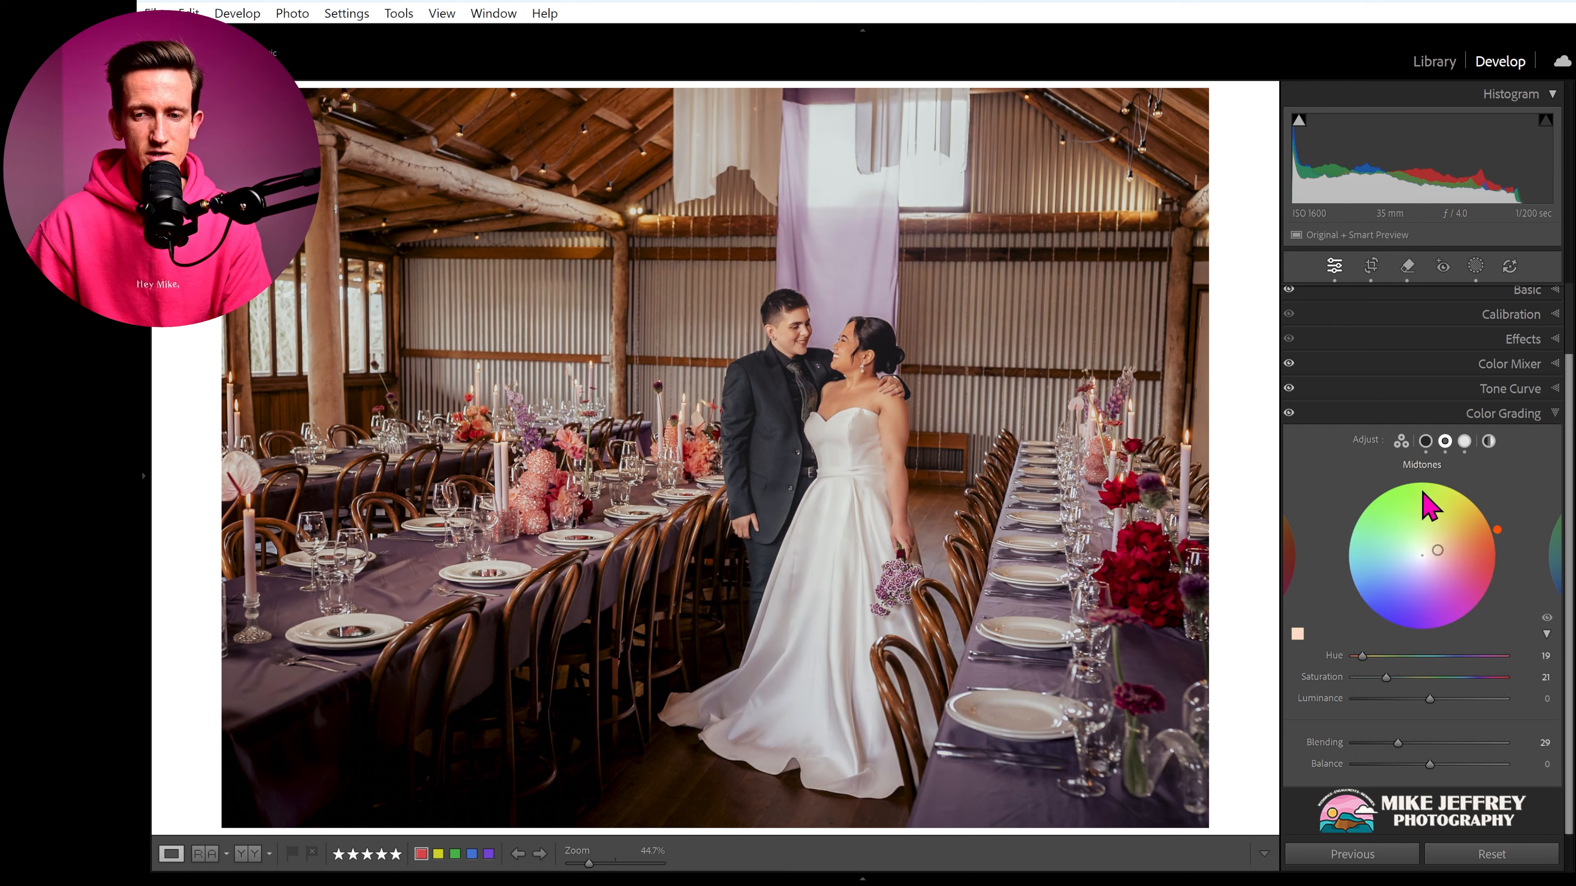
pyautogui.moveTo(1497, 529); pyautogui.dragTo(1490, 515)
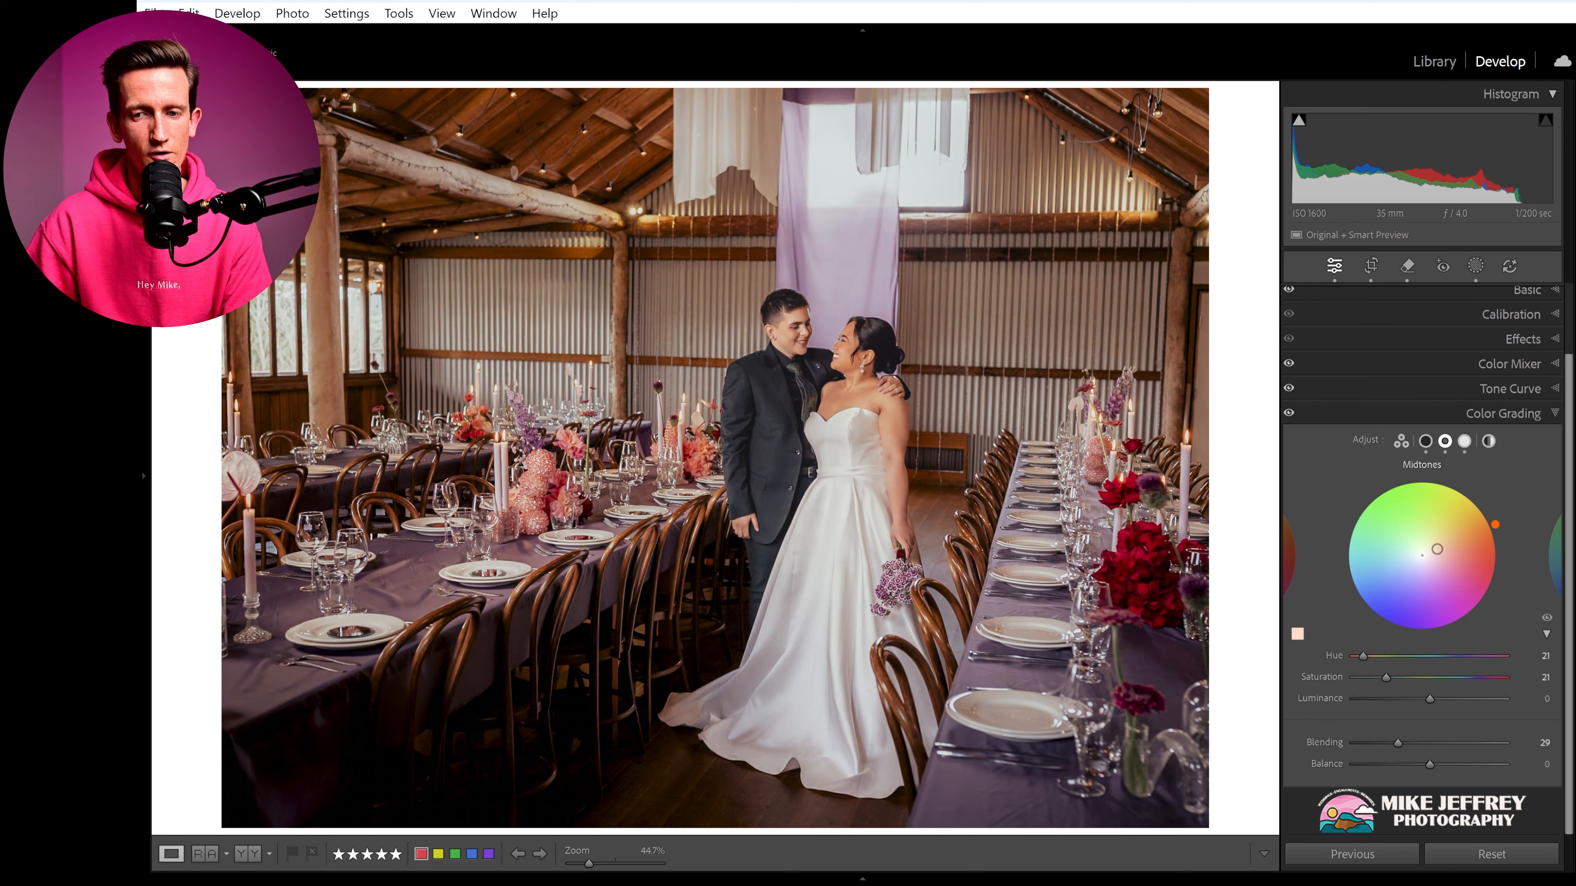
pyautogui.click(1290, 413)
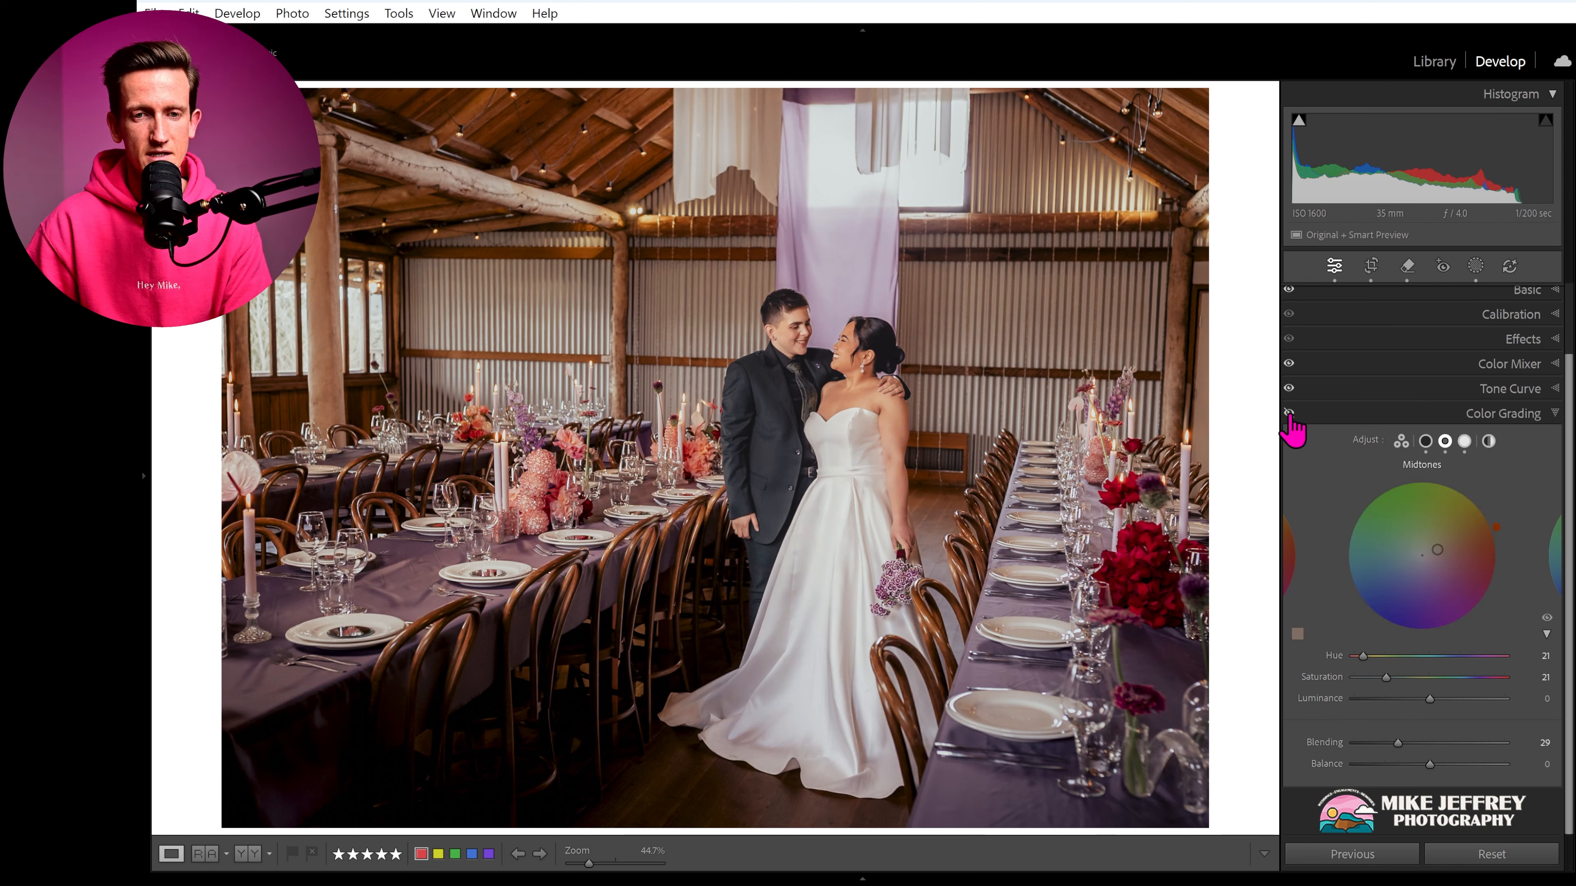
# Step: Shift the highlights tint to hue 162, and compare the photo with and without the color grading
pyautogui.click(1464, 441)
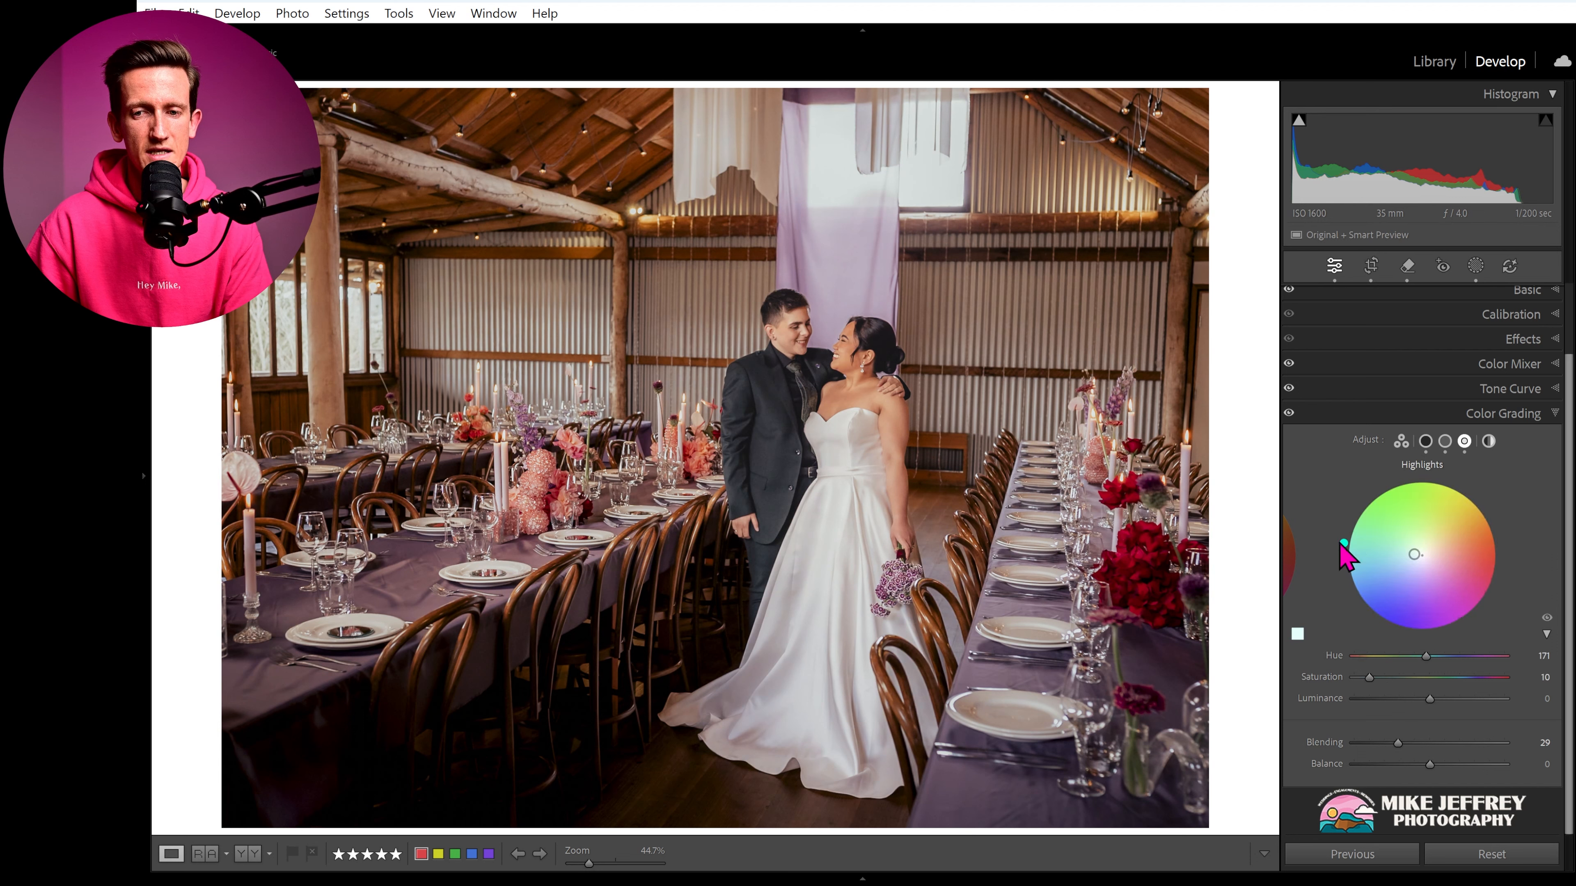
pyautogui.moveTo(1342, 544)
pyautogui.mouseDown()
pyautogui.moveTo(1347, 582)
pyautogui.moveTo(1349, 522)
pyautogui.mouseUp()
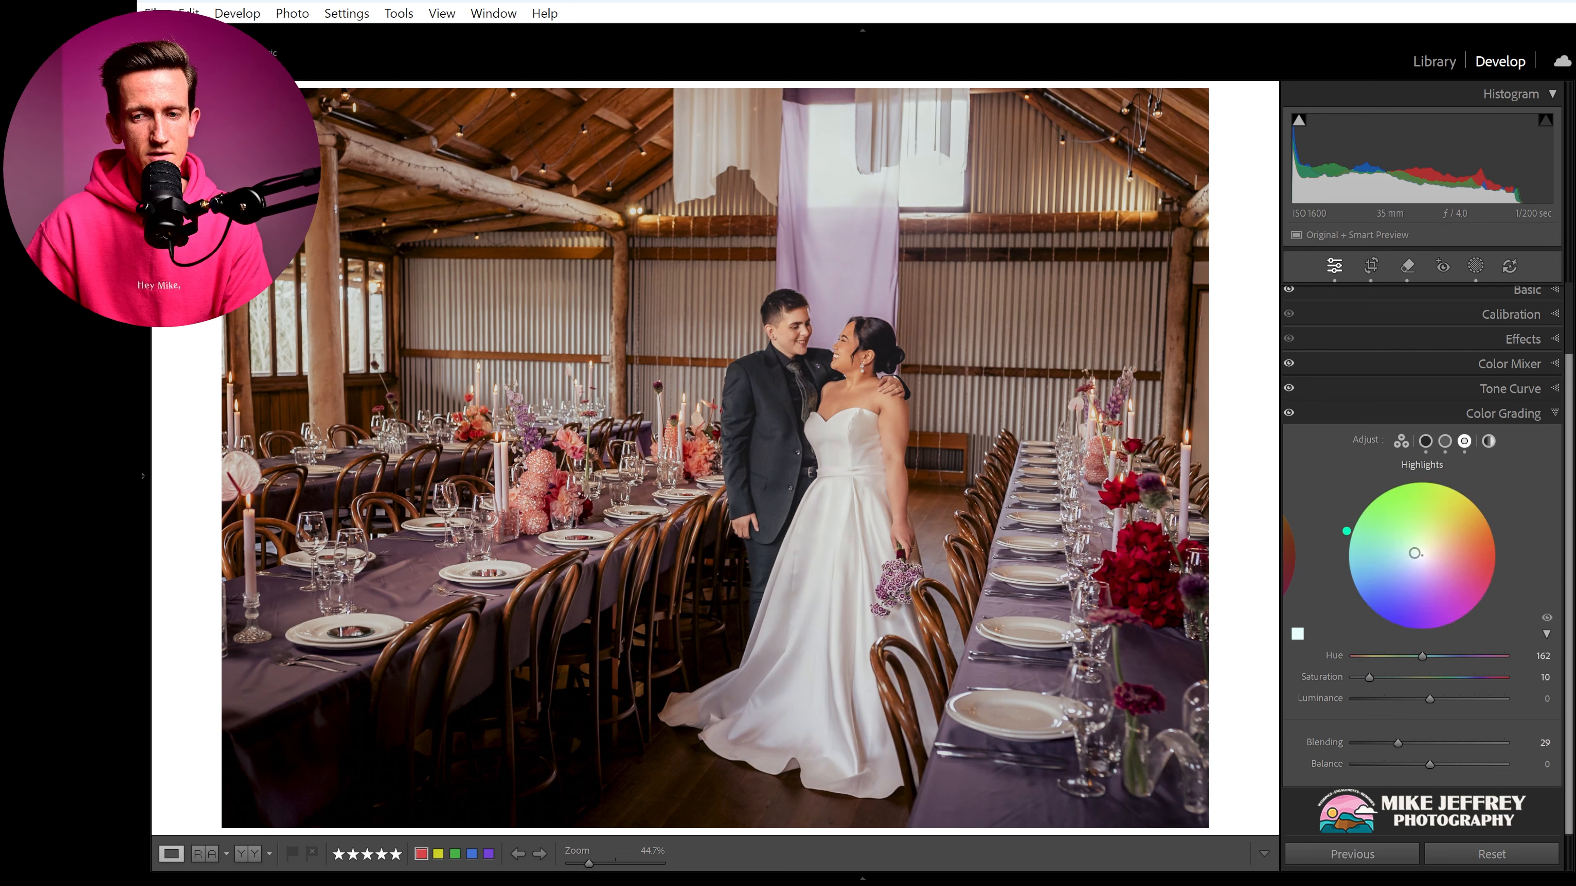
pyautogui.click(1289, 414)
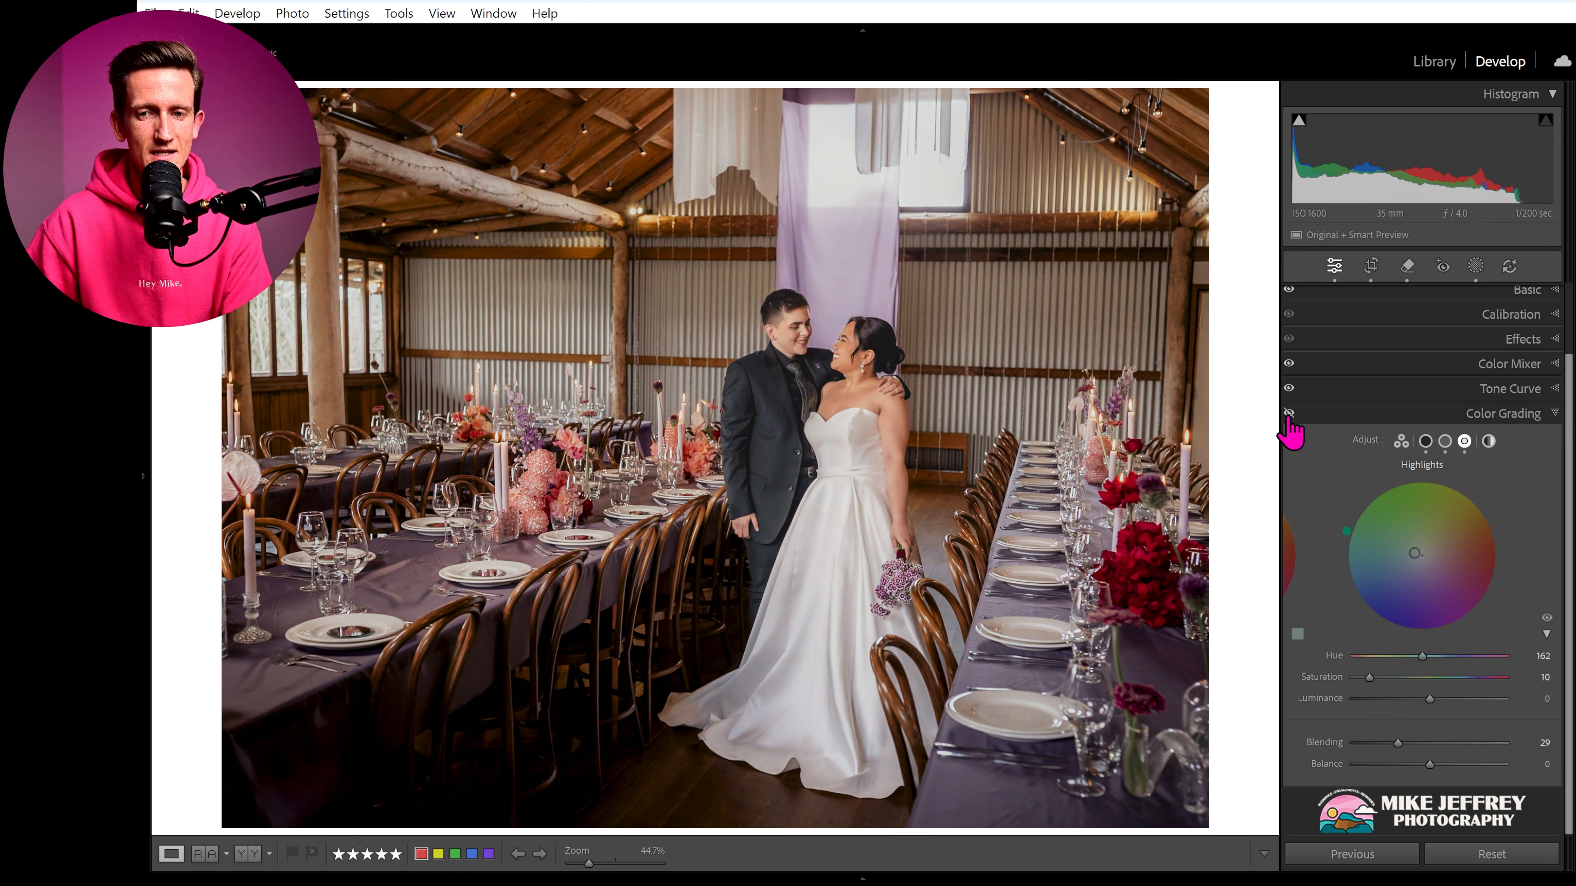
pyautogui.click(1289, 413)
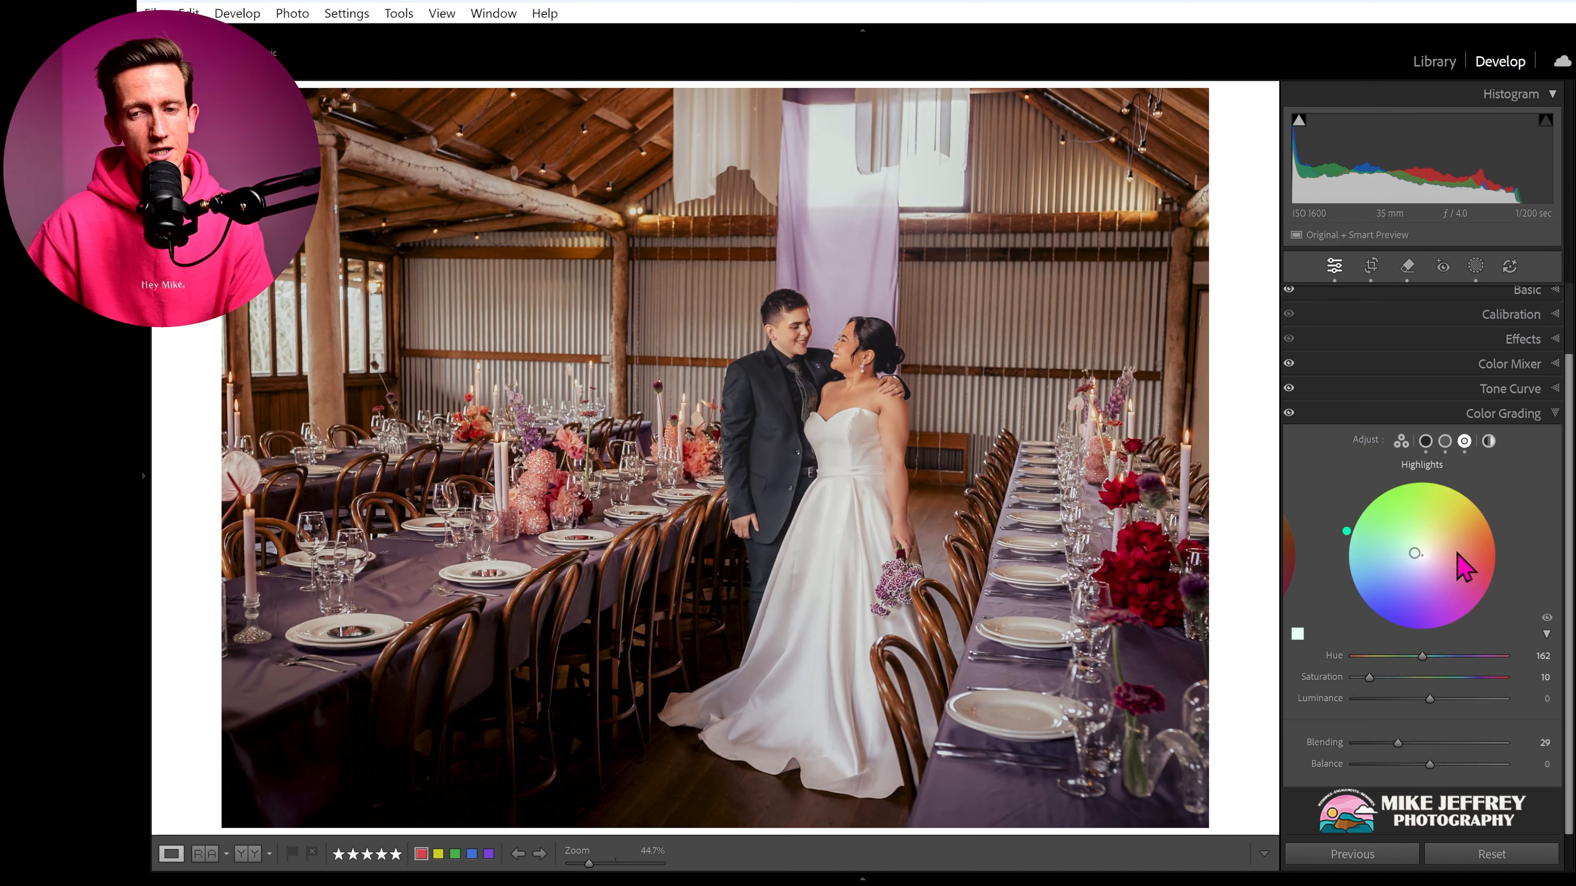
# Step: Try warming the white balance temperature of the indoor photo to 6109 and undo the change
pyautogui.scroll(3, 1558, 472)
pyautogui.click(1548, 376)
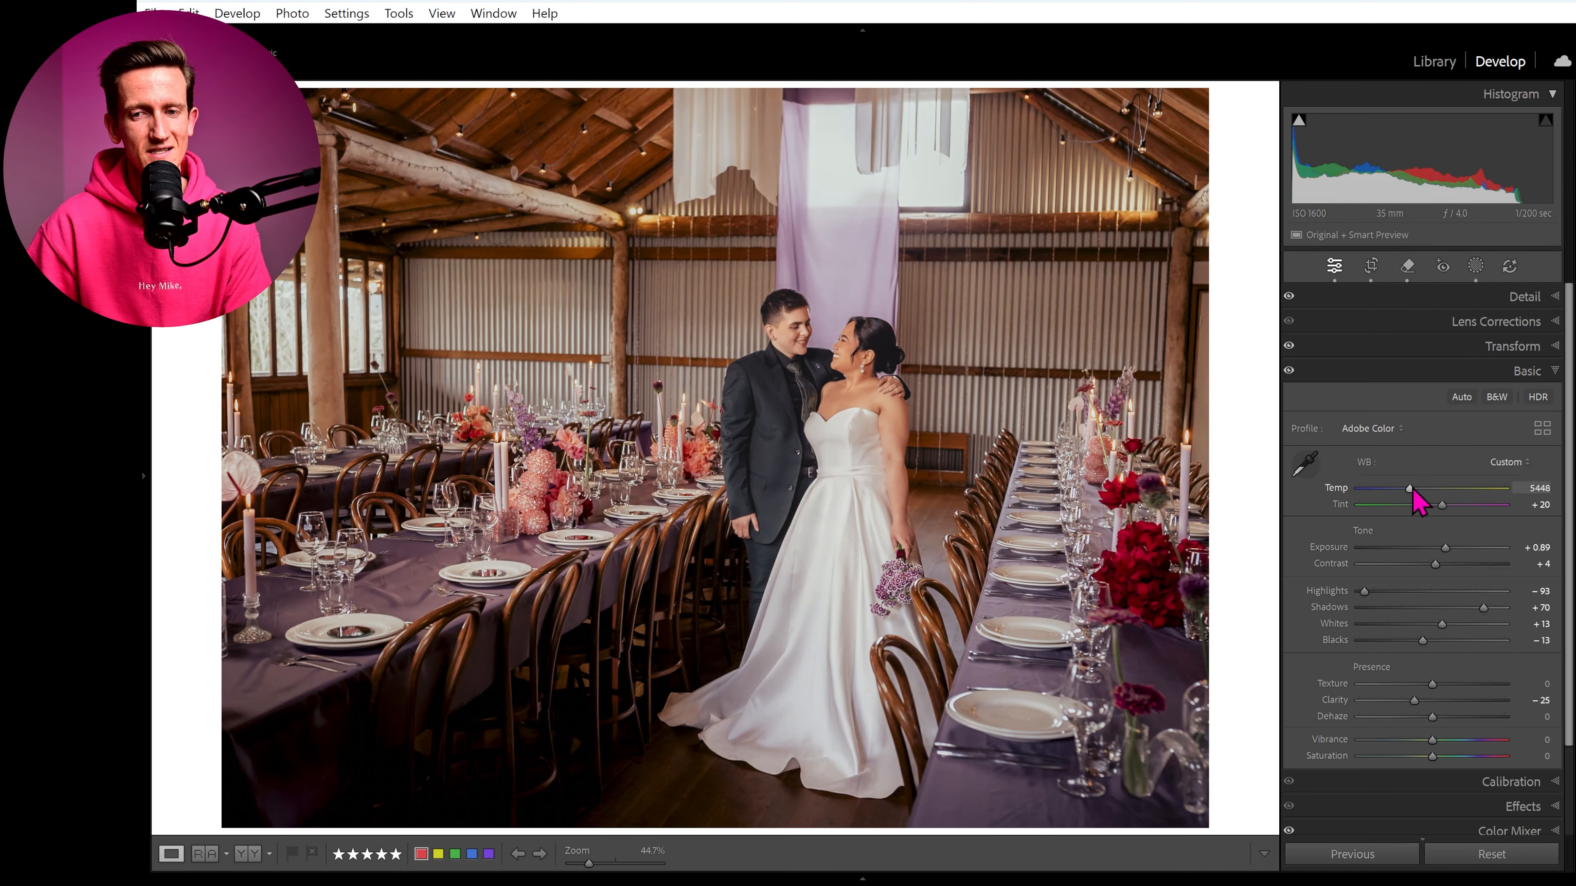
pyautogui.moveTo(1412, 490); pyautogui.dragTo(1425, 502)
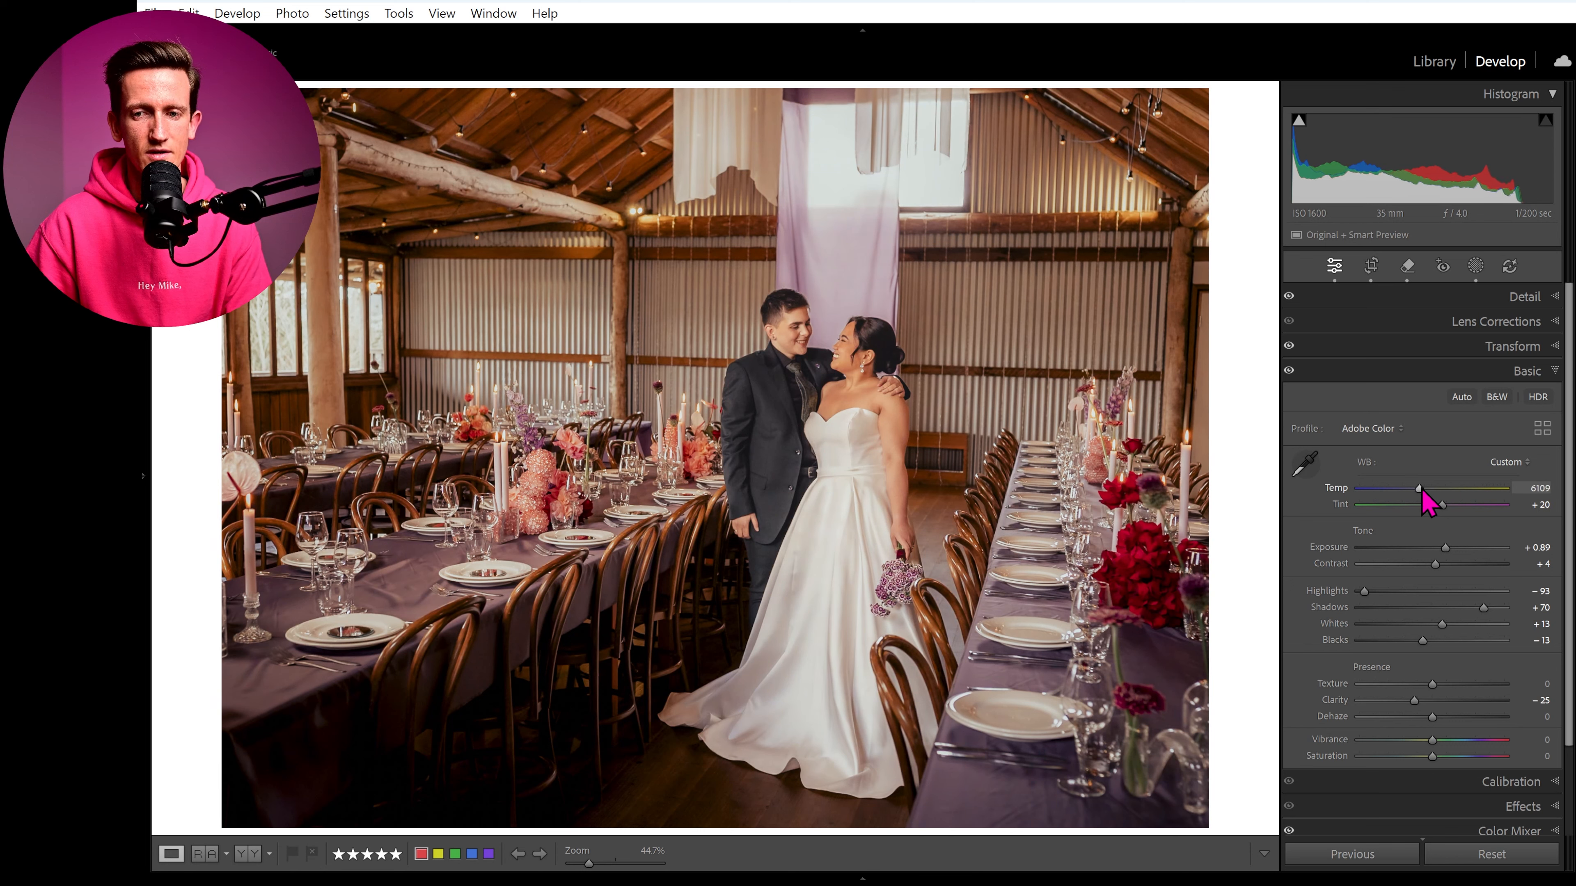
pyautogui.hotkey('ctrl', 'z')
pyautogui.hotkey('ctrl', 'z')
pyautogui.scroll(-3, 1429, 502)
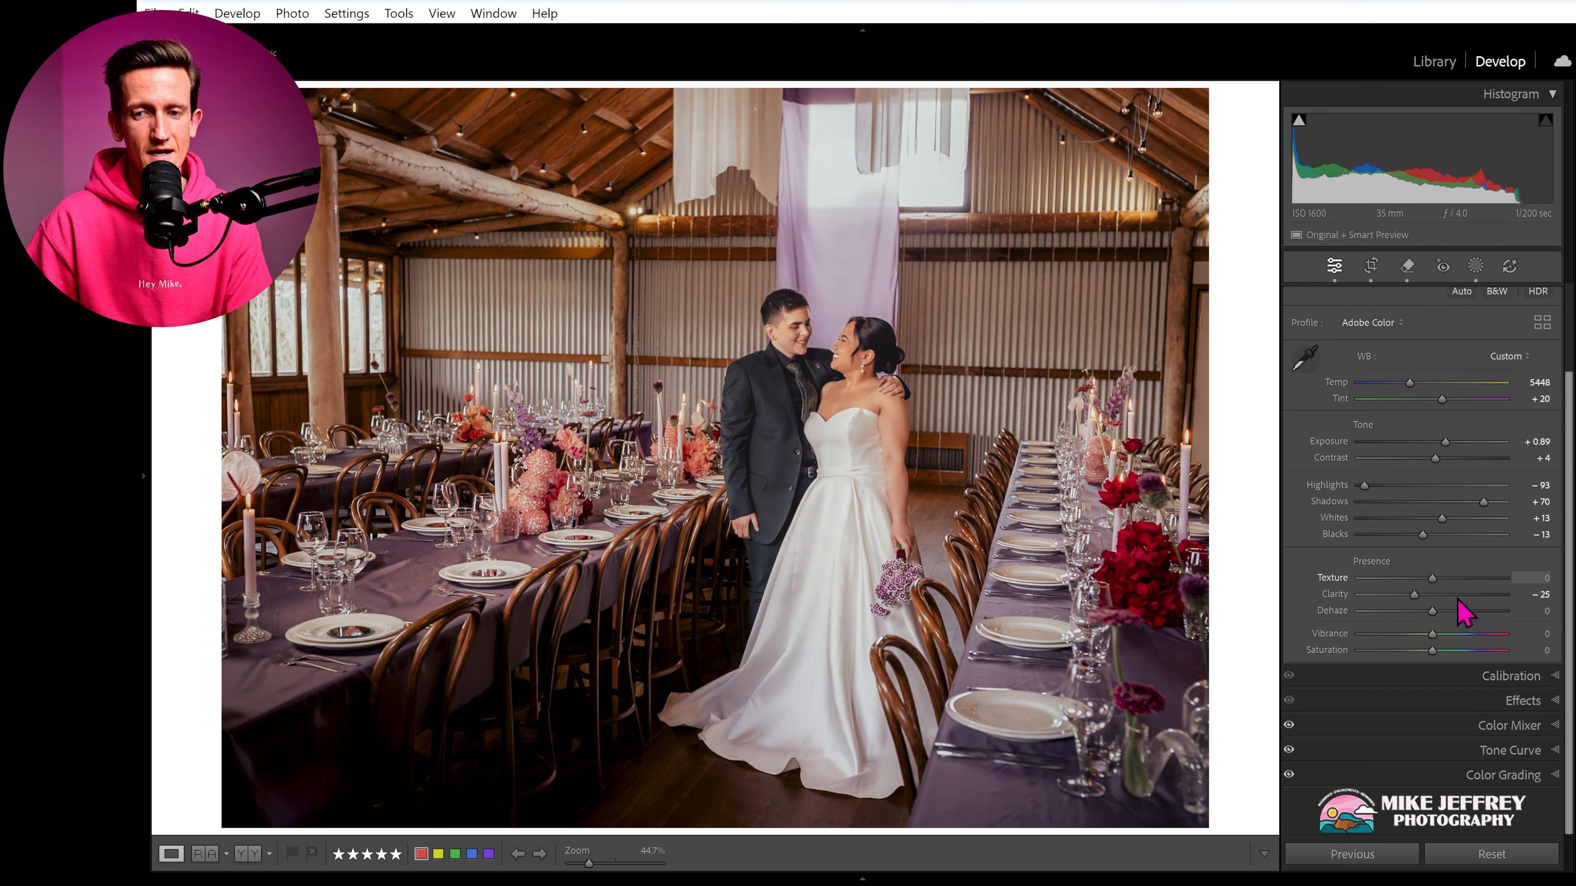
# Step: Try a reddish global color grading tint at hue 6 and saturation 6, and compare the photo with and without the grading
pyautogui.click(1492, 769)
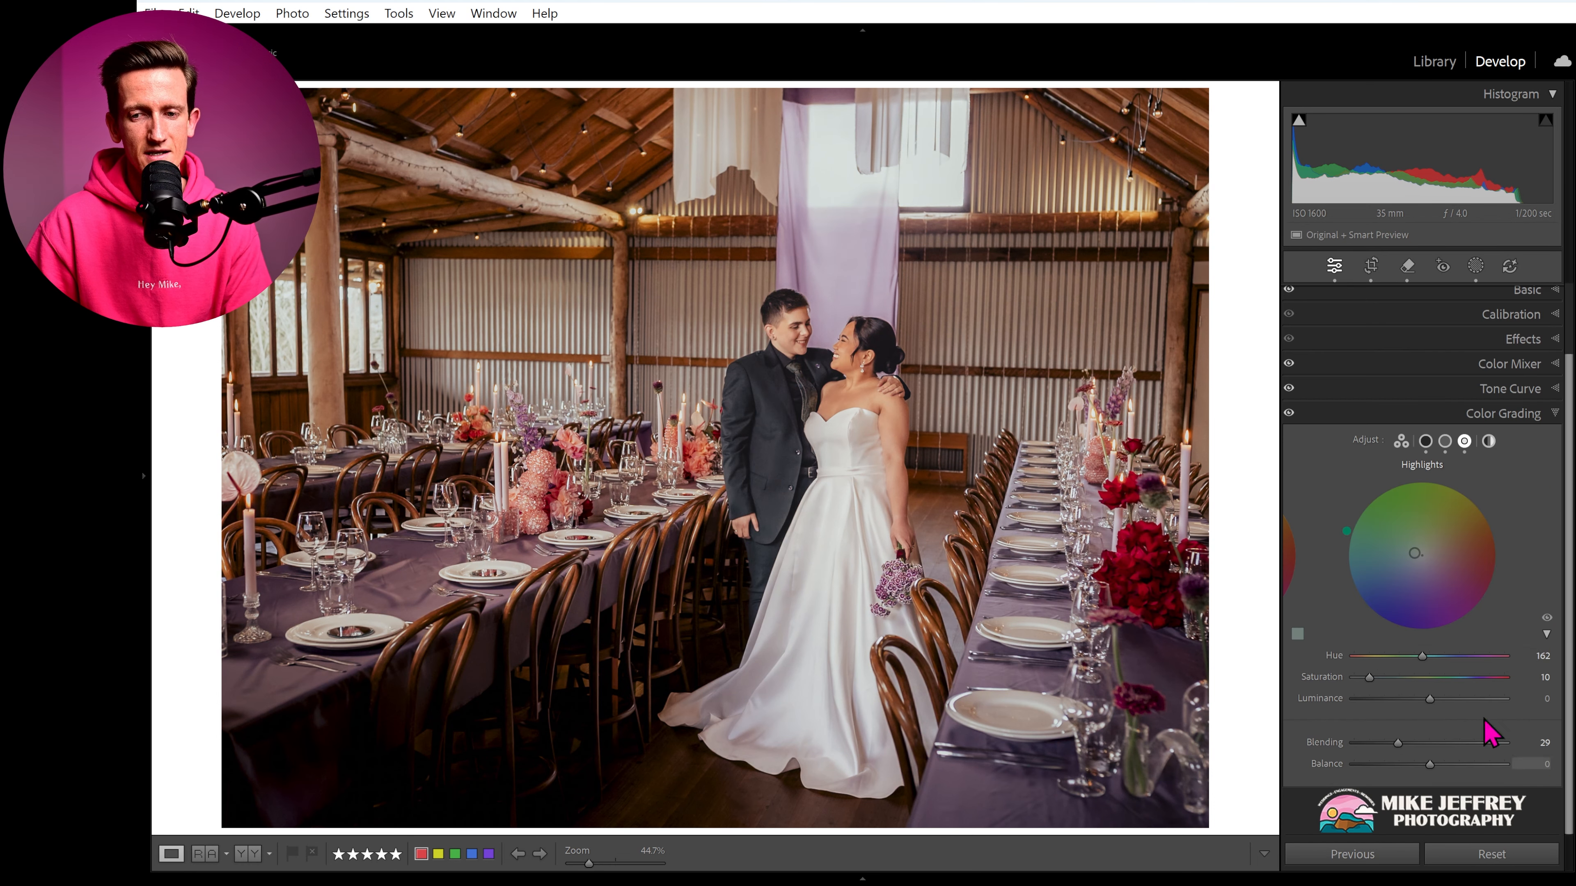
pyautogui.click(1490, 442)
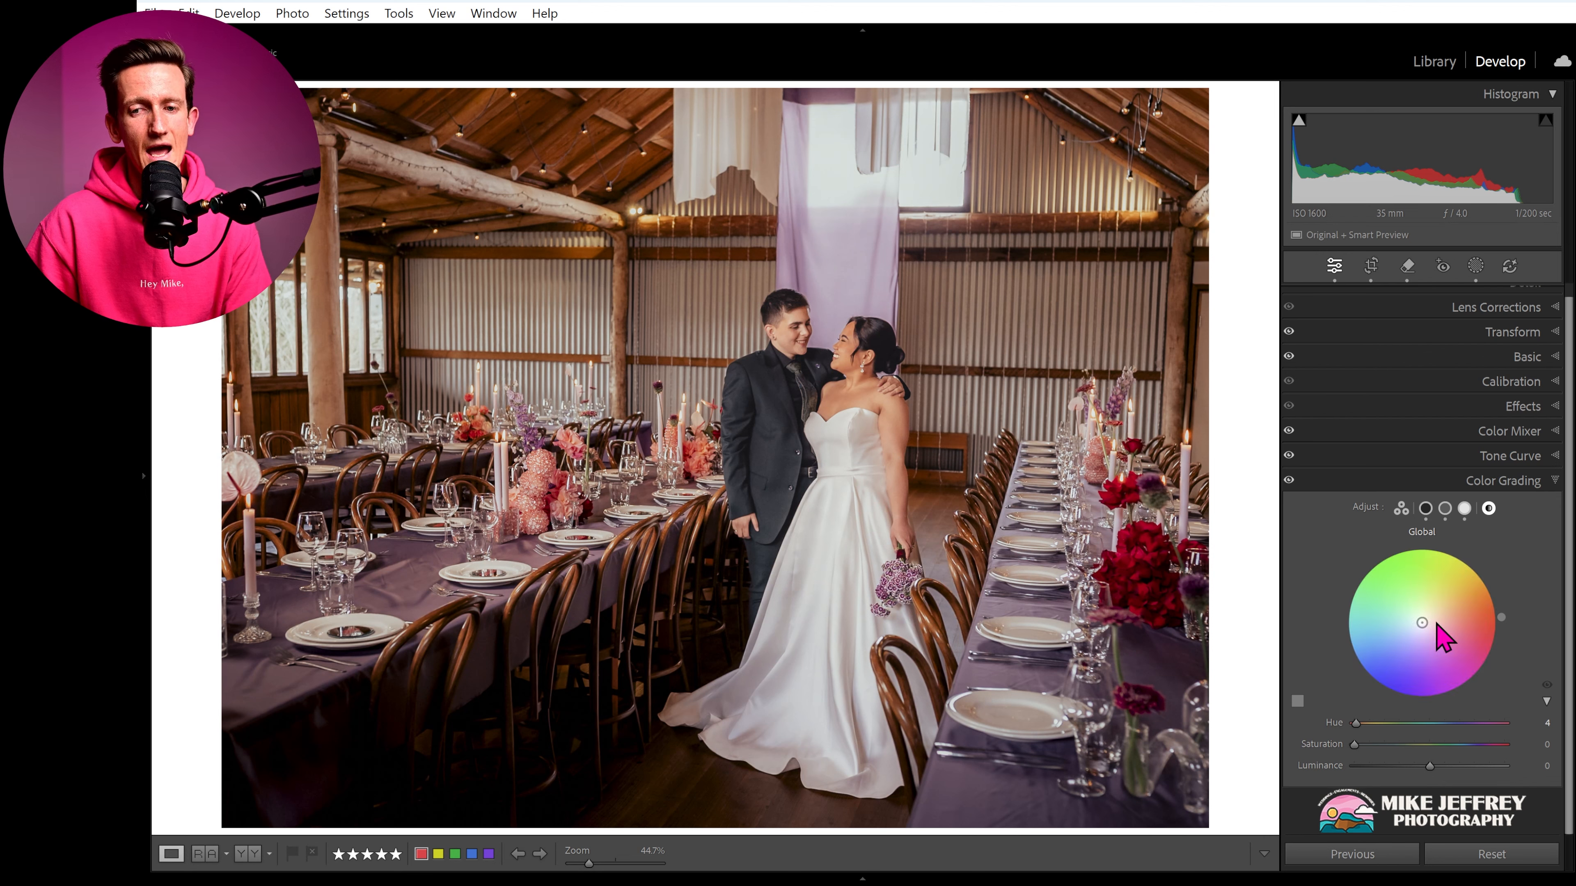
pyautogui.moveTo(1422, 623); pyautogui.dragTo(1427, 622)
pyautogui.click(1289, 480)
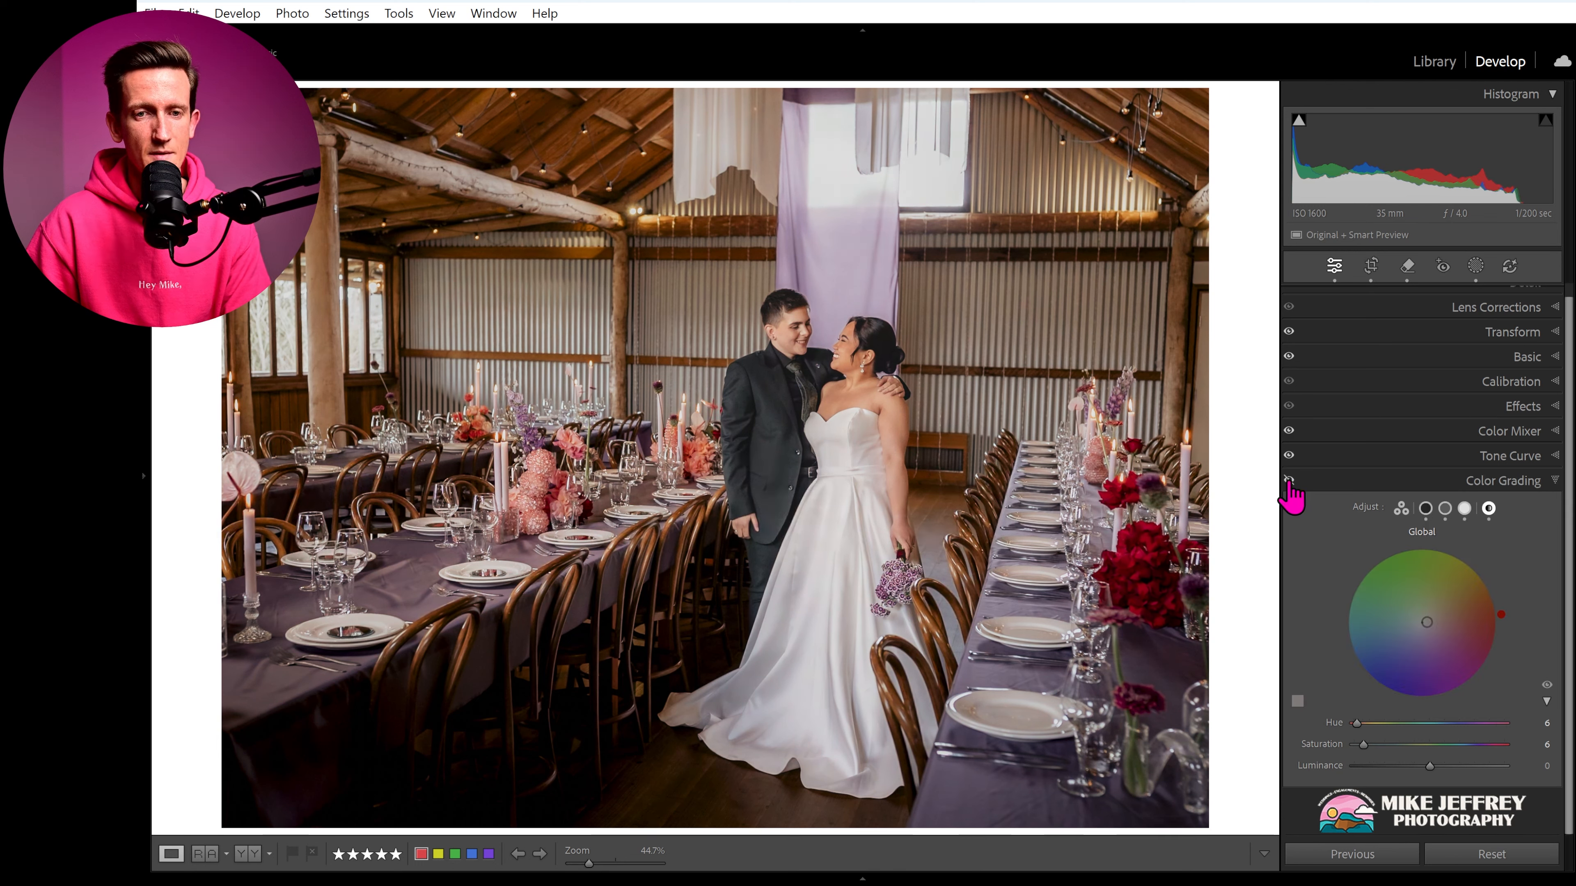
pyautogui.click(1289, 479)
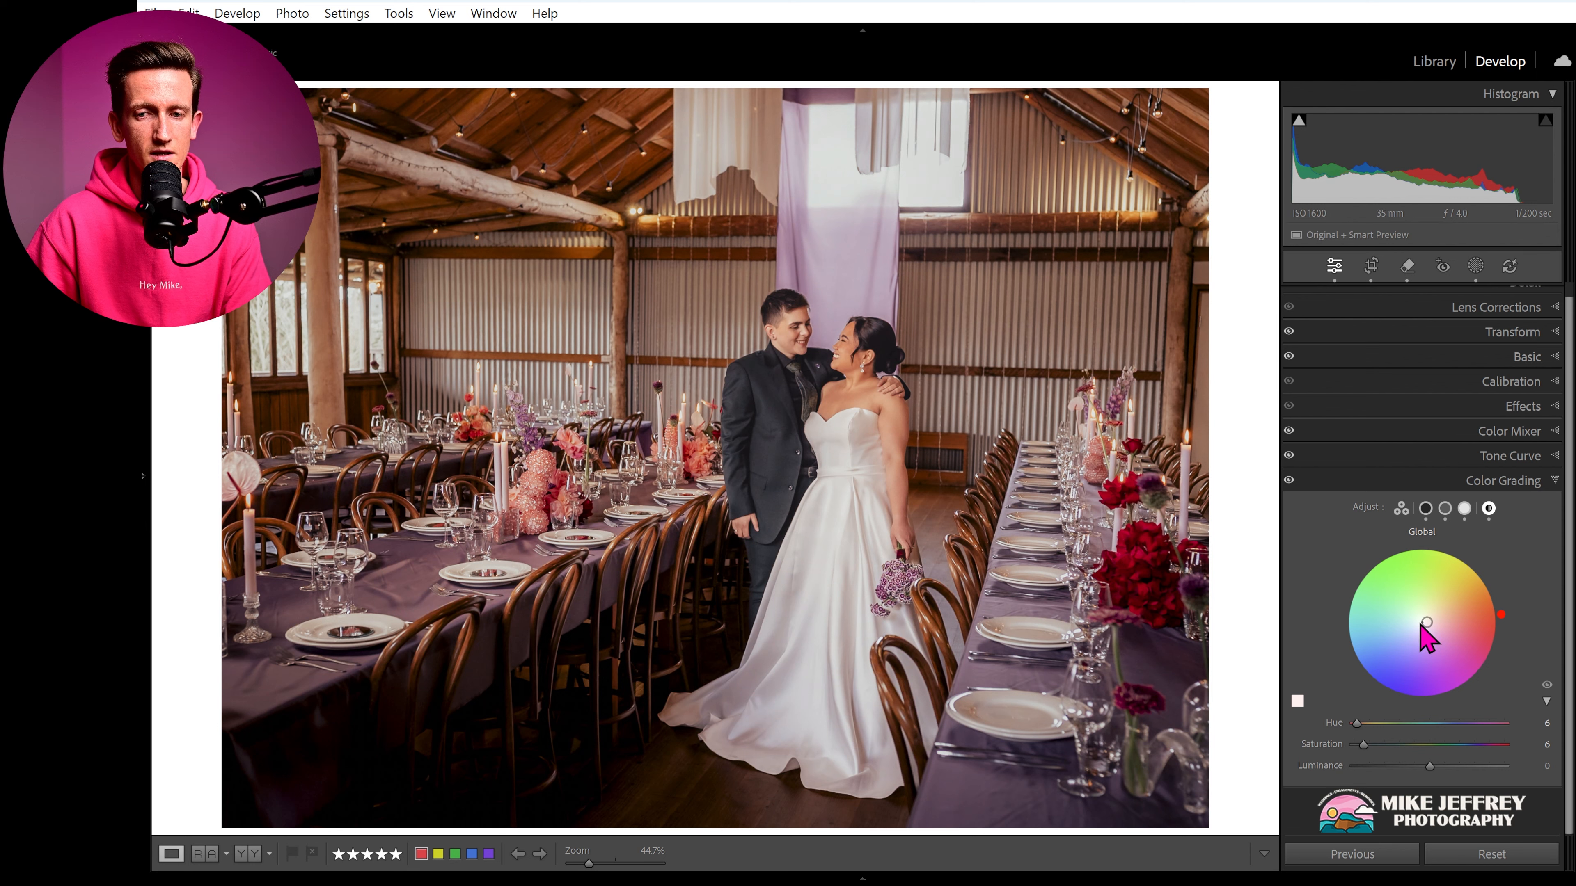
# Step: Try warmer global tints such as hue 39 with saturation 14 and hue 20 with saturation 7, and reset the global tint
pyautogui.moveTo(1426, 622); pyautogui.dragTo(1427, 622)
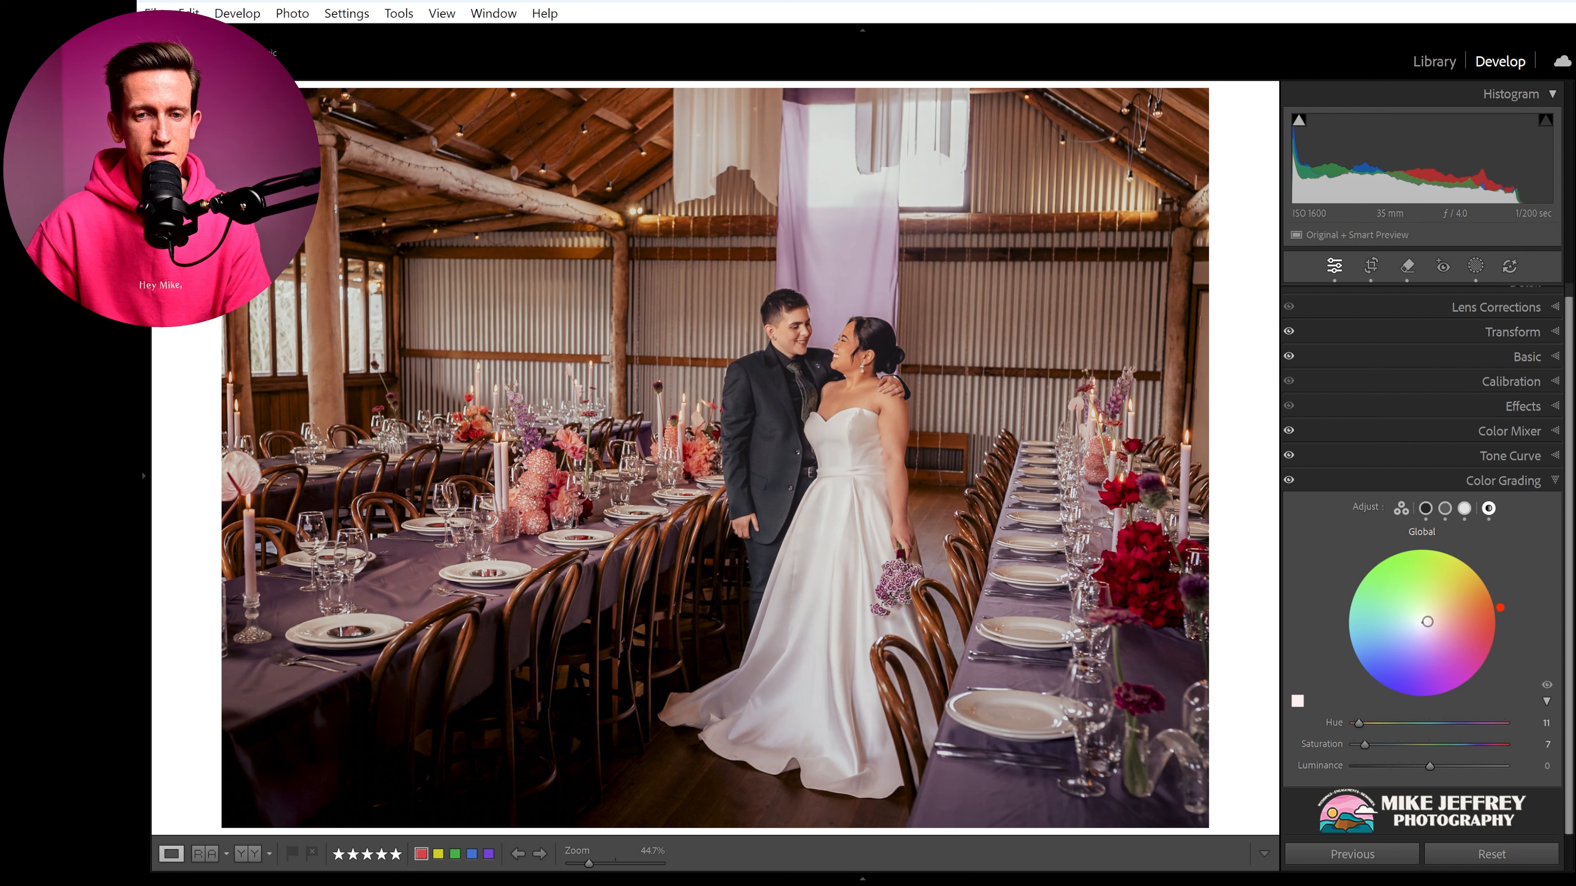
pyautogui.moveTo(1427, 622)
pyautogui.mouseDown()
pyautogui.moveTo(1482, 603)
pyautogui.moveTo(1431, 615)
pyautogui.mouseUp()
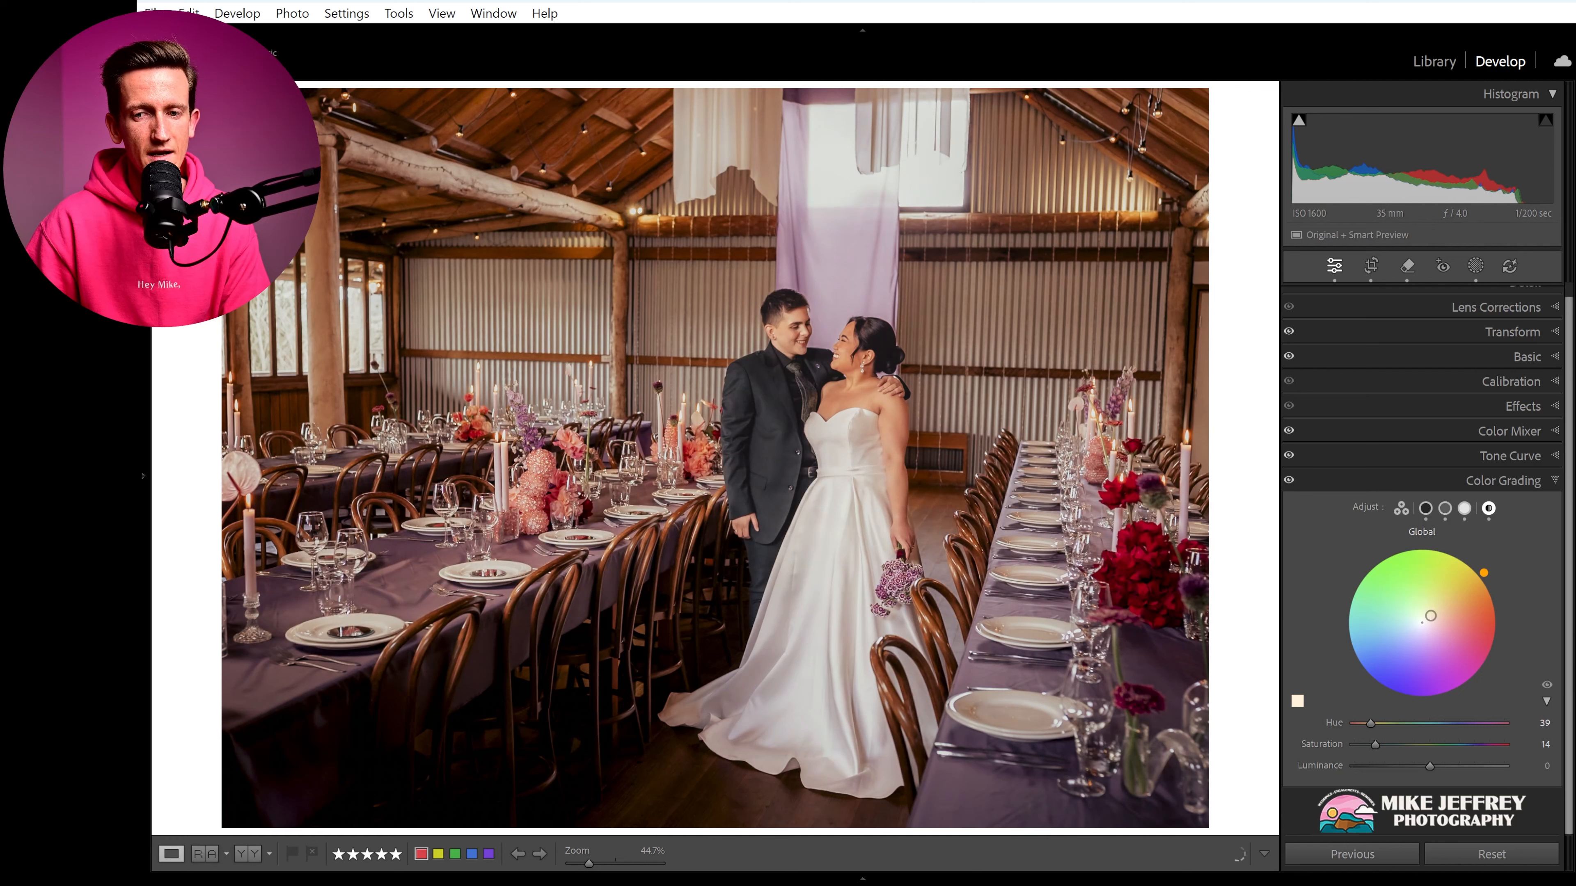
pyautogui.moveTo(1429, 614); pyautogui.dragTo(1433, 618)
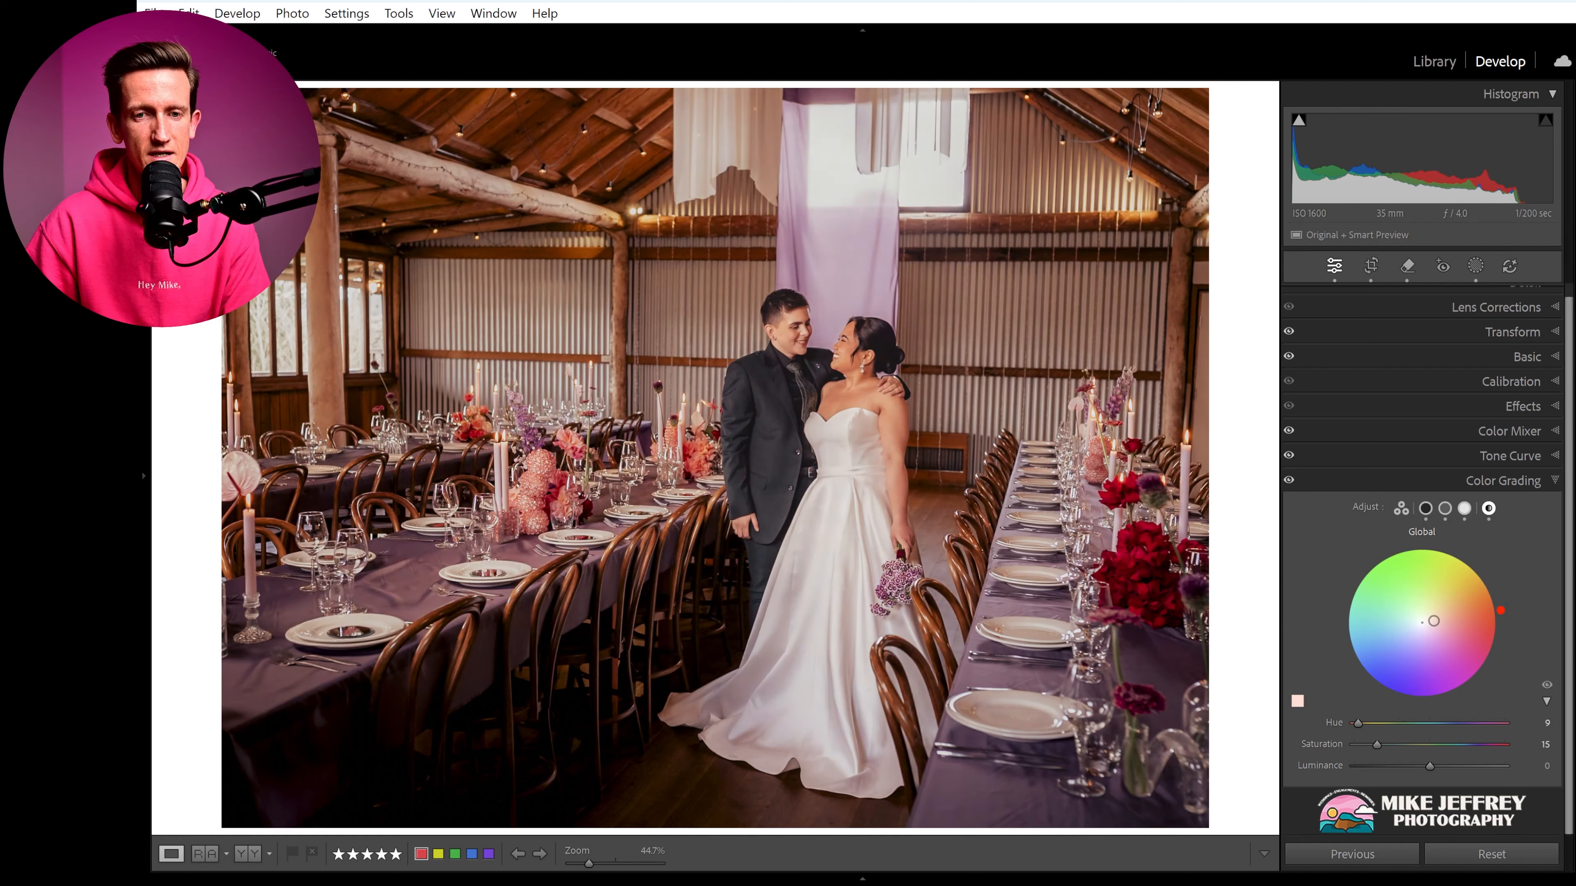
pyautogui.moveTo(1428, 621); pyautogui.dragTo(1427, 621)
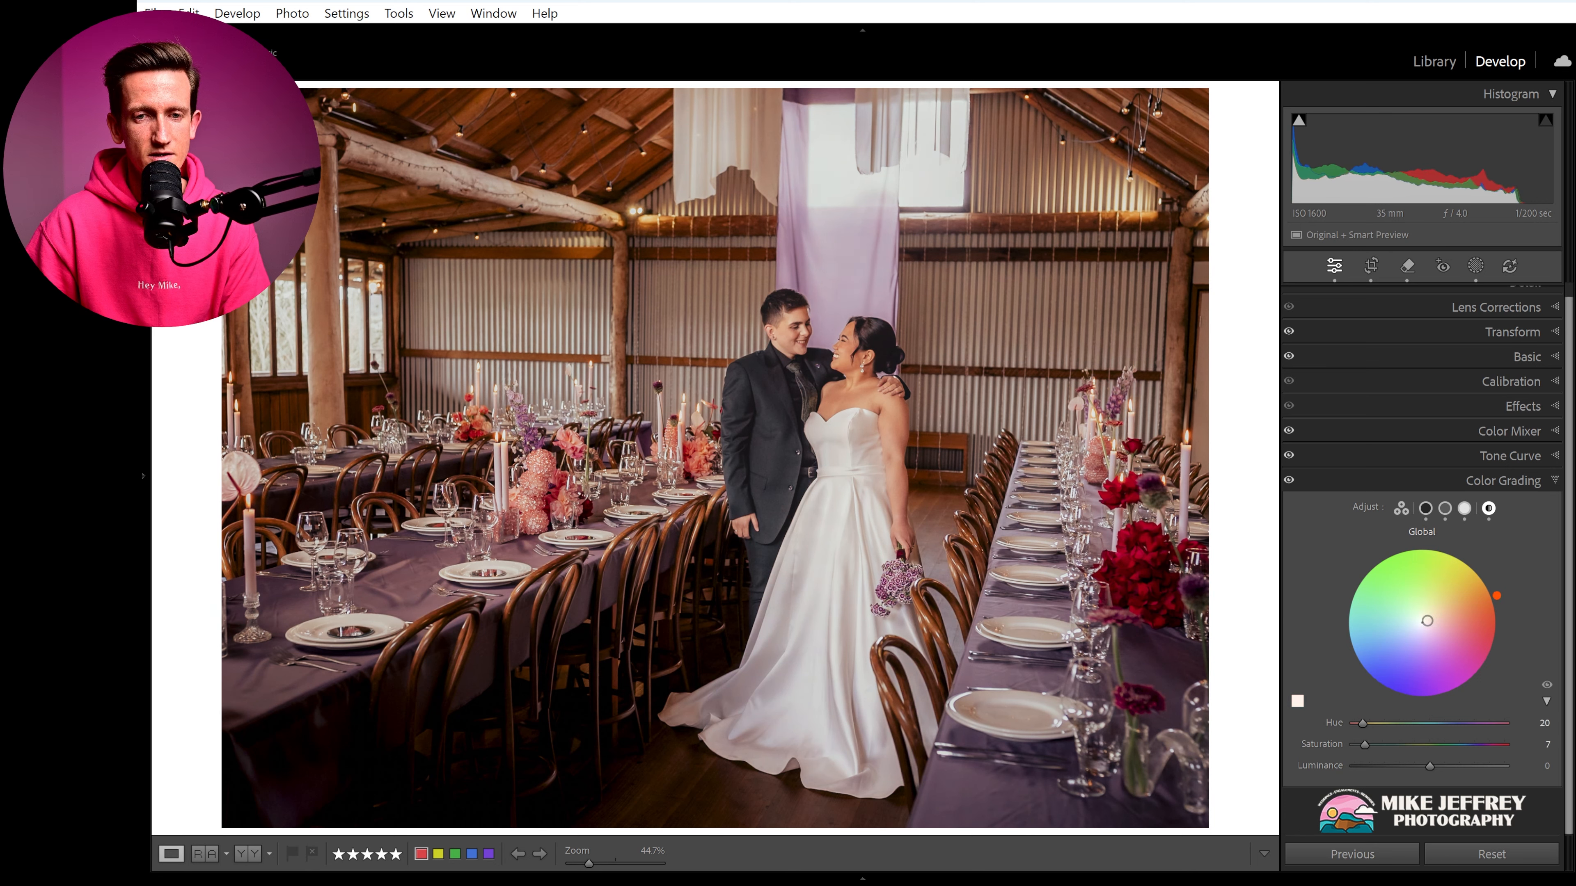
pyautogui.doubleClick(1426, 622)
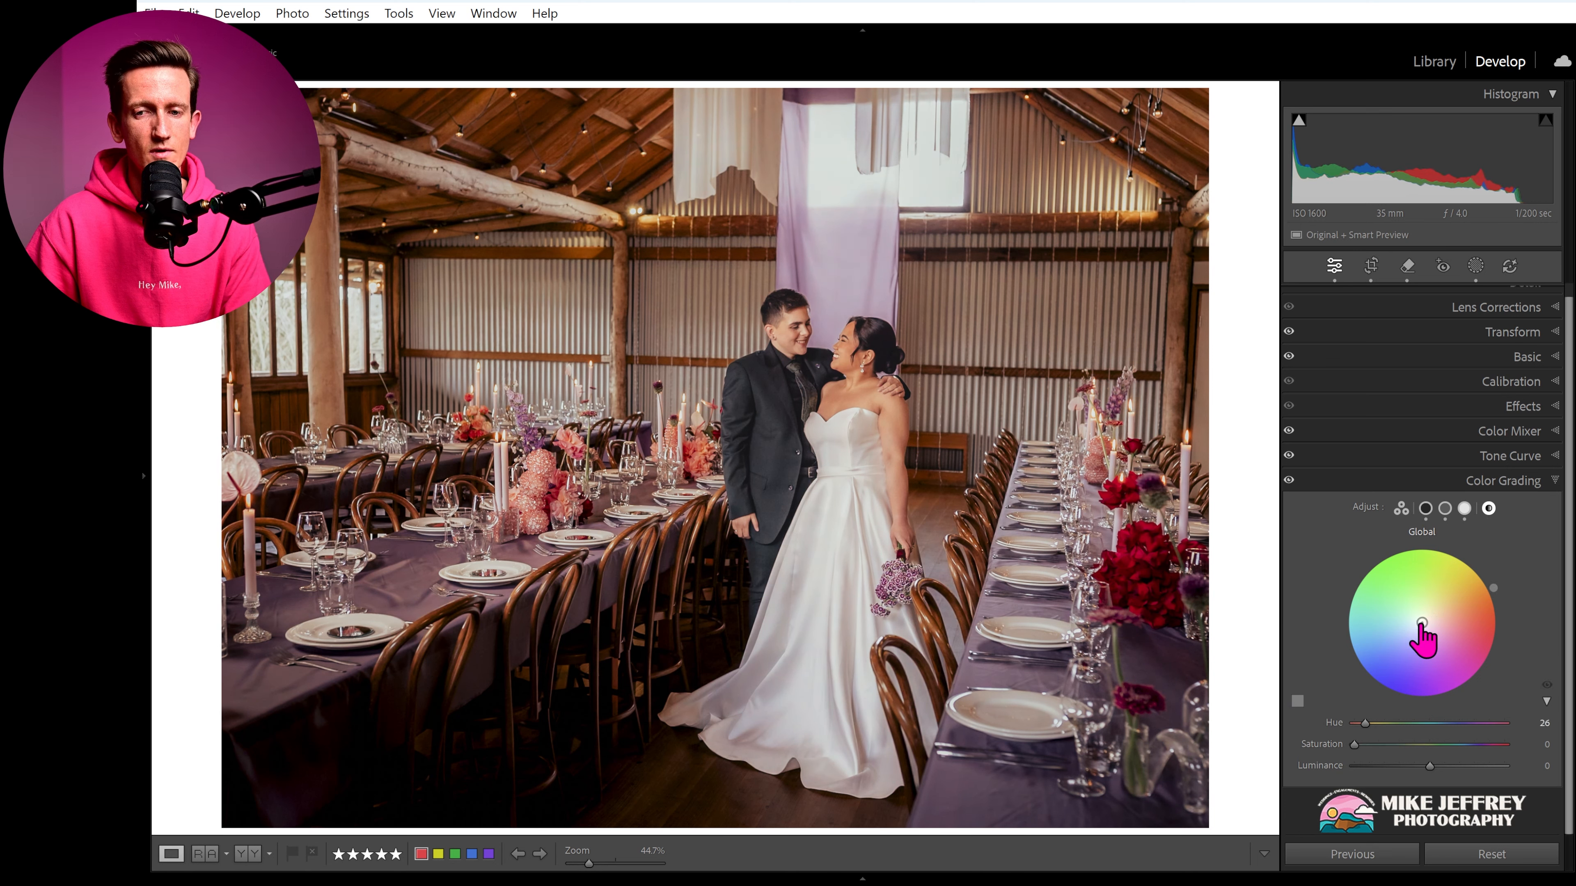
# Step: Try cool blue global tints such as hue 226 with saturation 20 and hue 223 with saturation 12, and reset the saturation to 0
pyautogui.moveTo(1422, 623); pyautogui.dragTo(1411, 633)
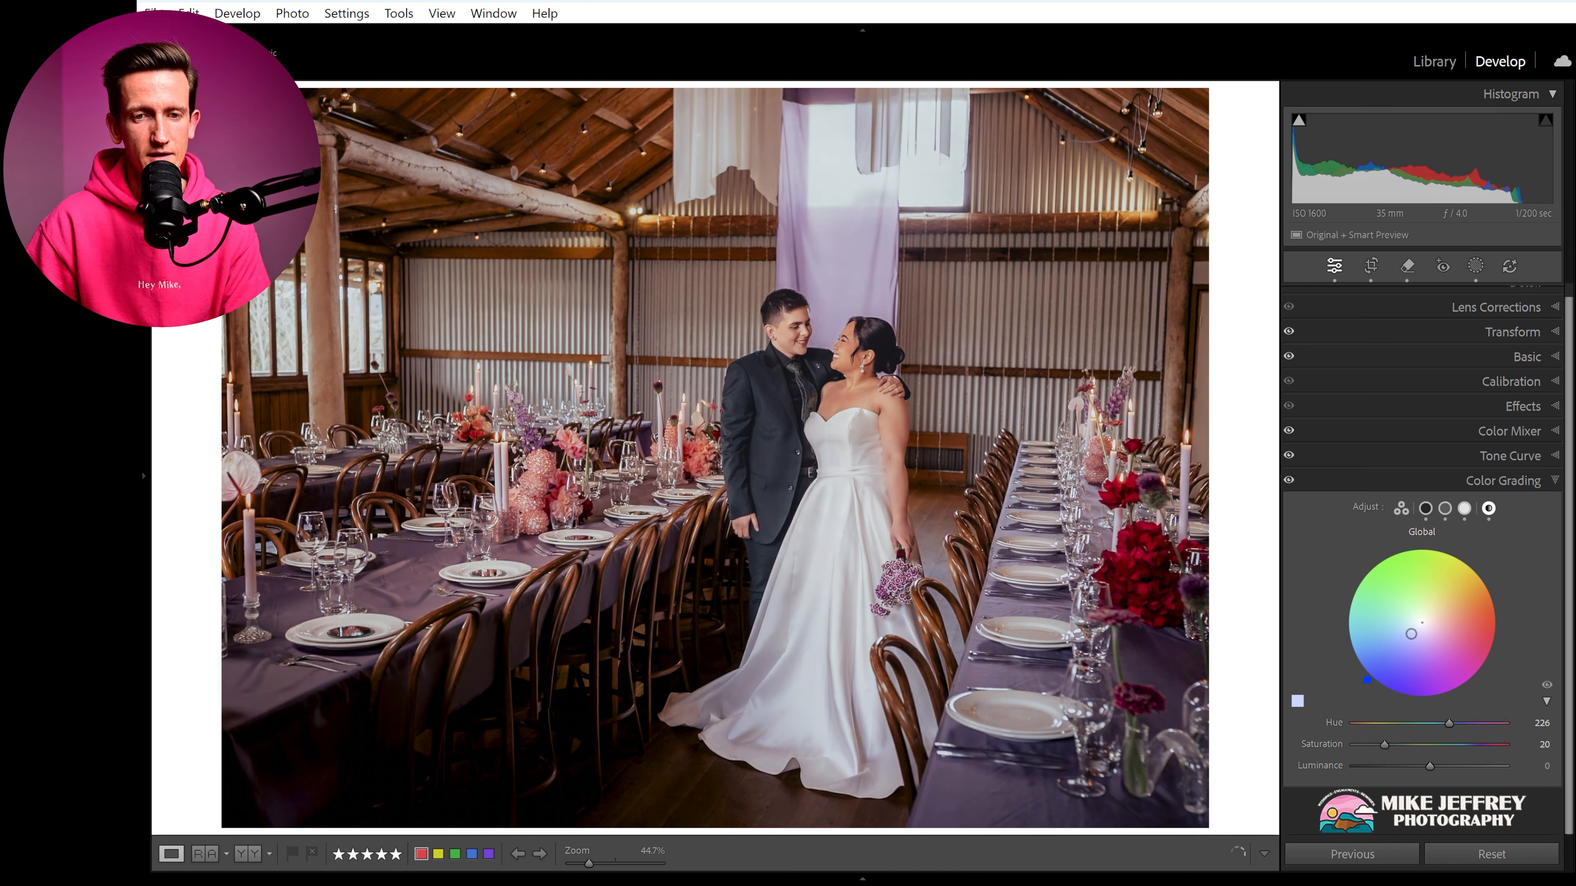
pyautogui.doubleClick(1412, 634)
pyautogui.moveTo(1418, 628); pyautogui.dragTo(1415, 629)
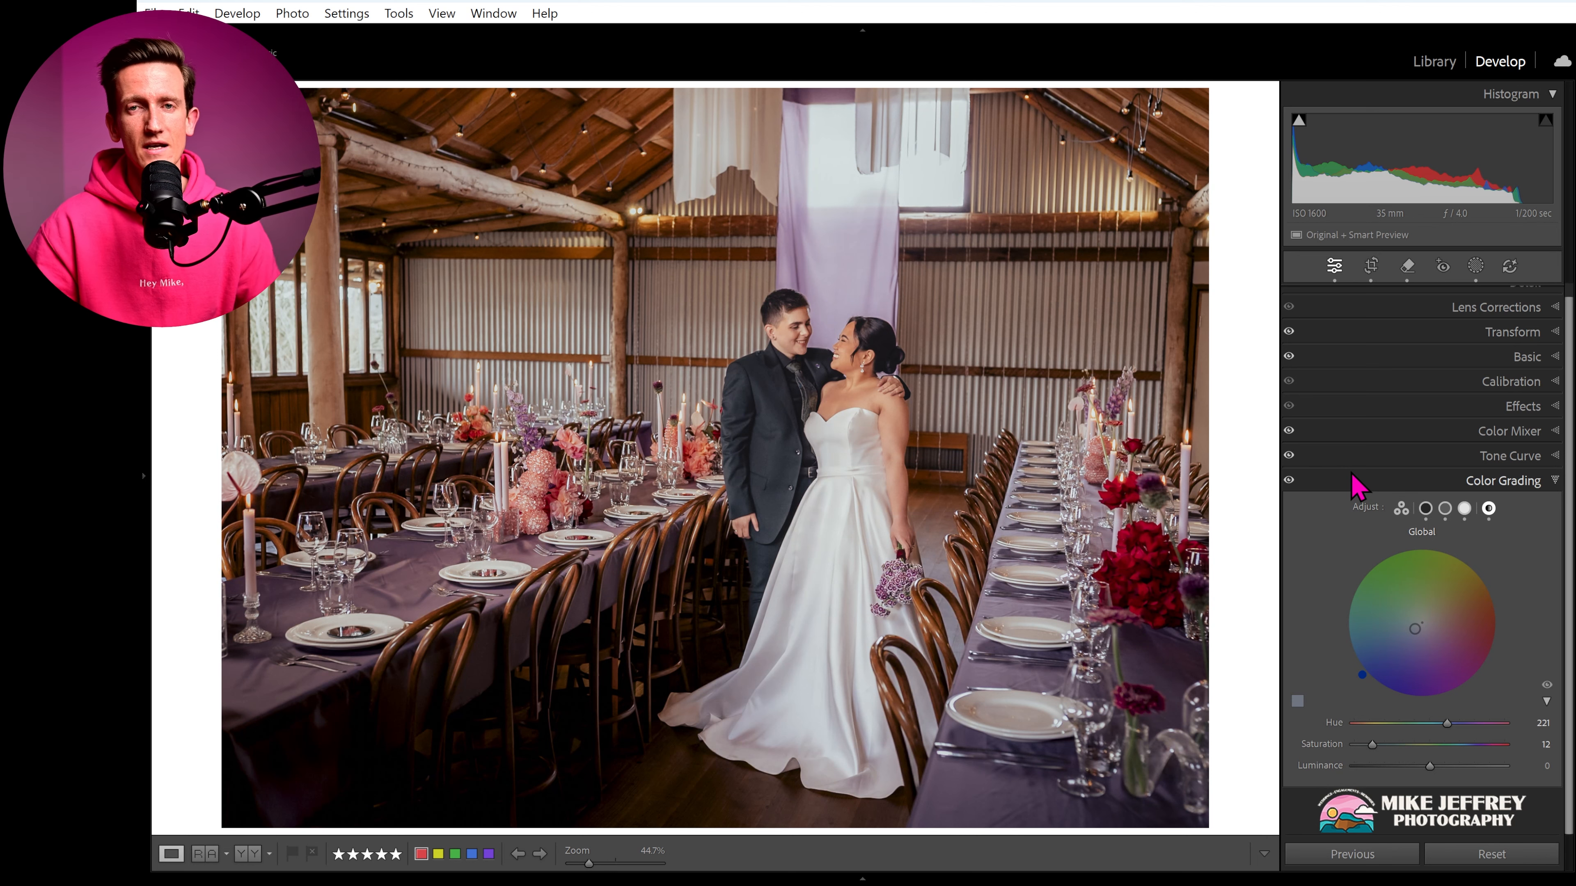
pyautogui.moveTo(1364, 680); pyautogui.dragTo(1358, 669)
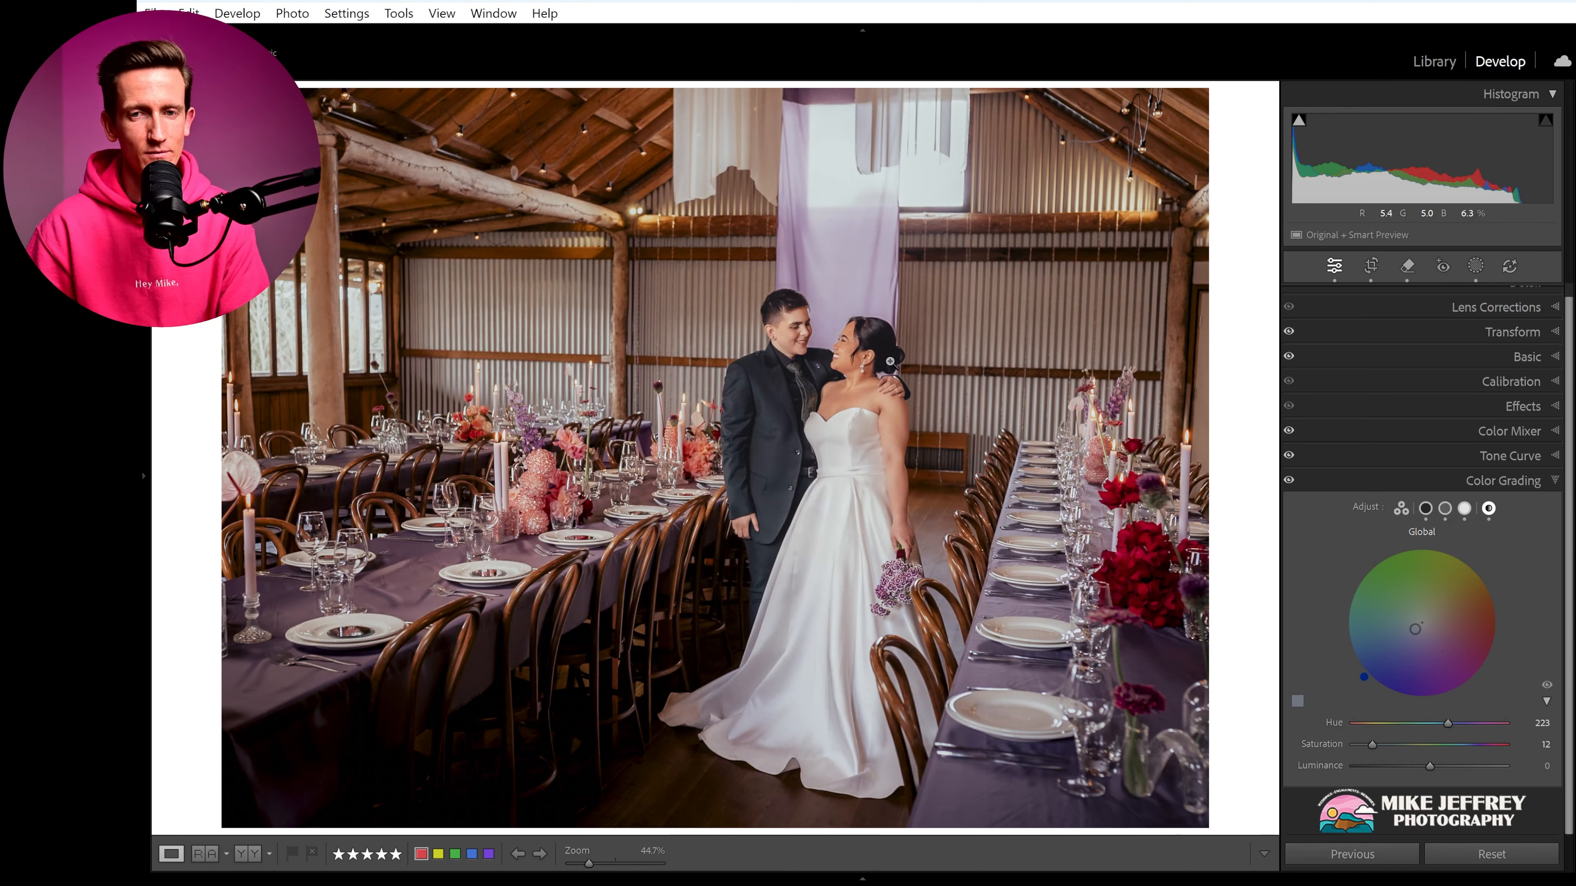
pyautogui.doubleClick(1415, 632)
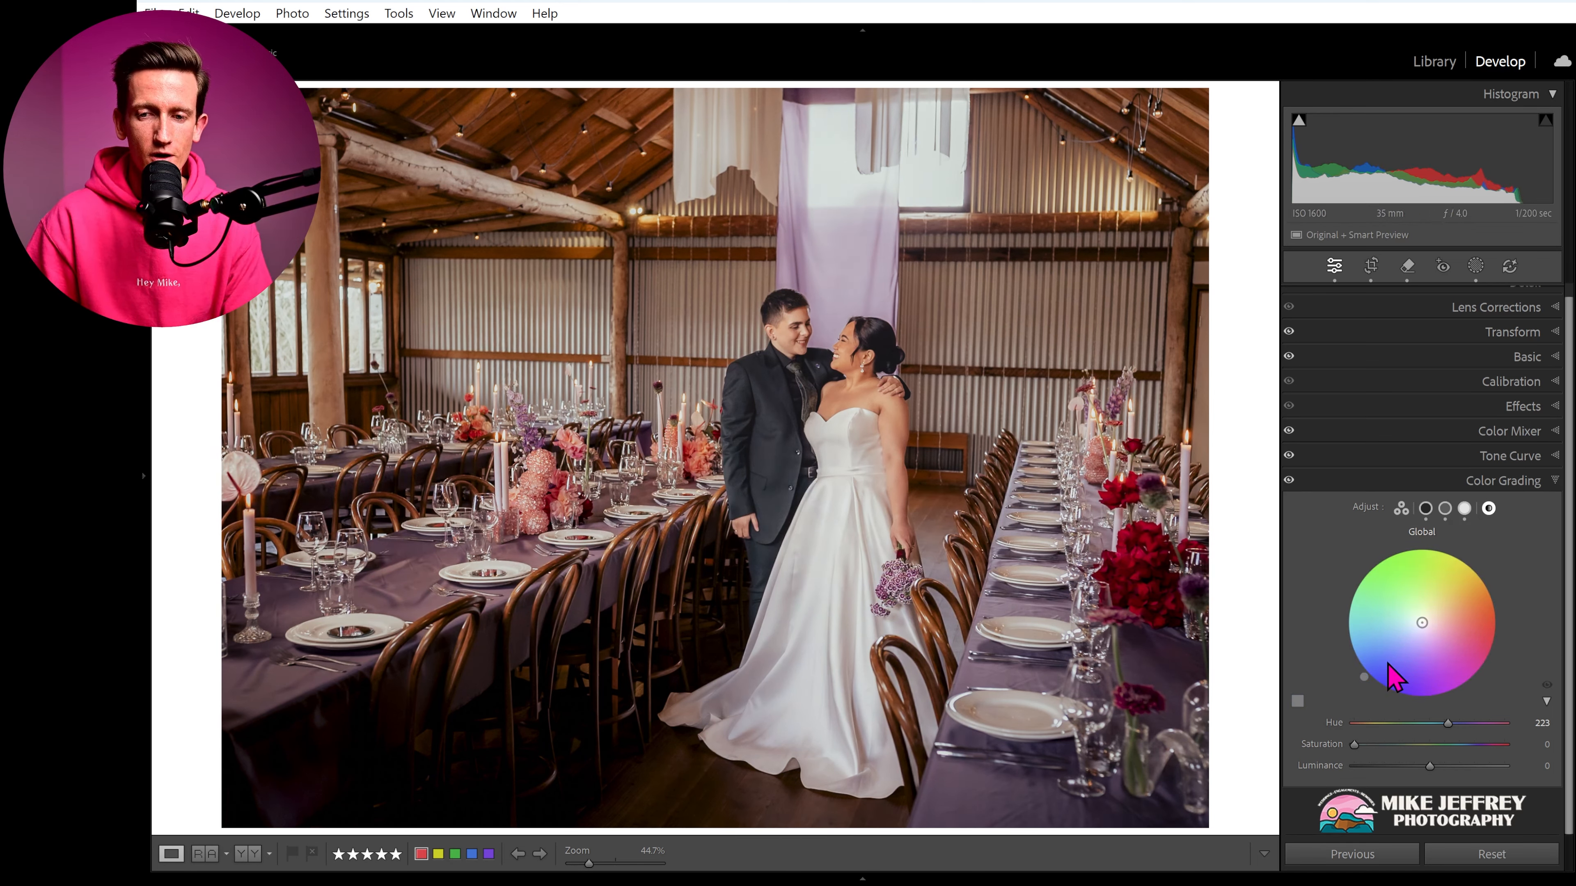
pyautogui.moveTo(1363, 677); pyautogui.dragTo(1344, 630)
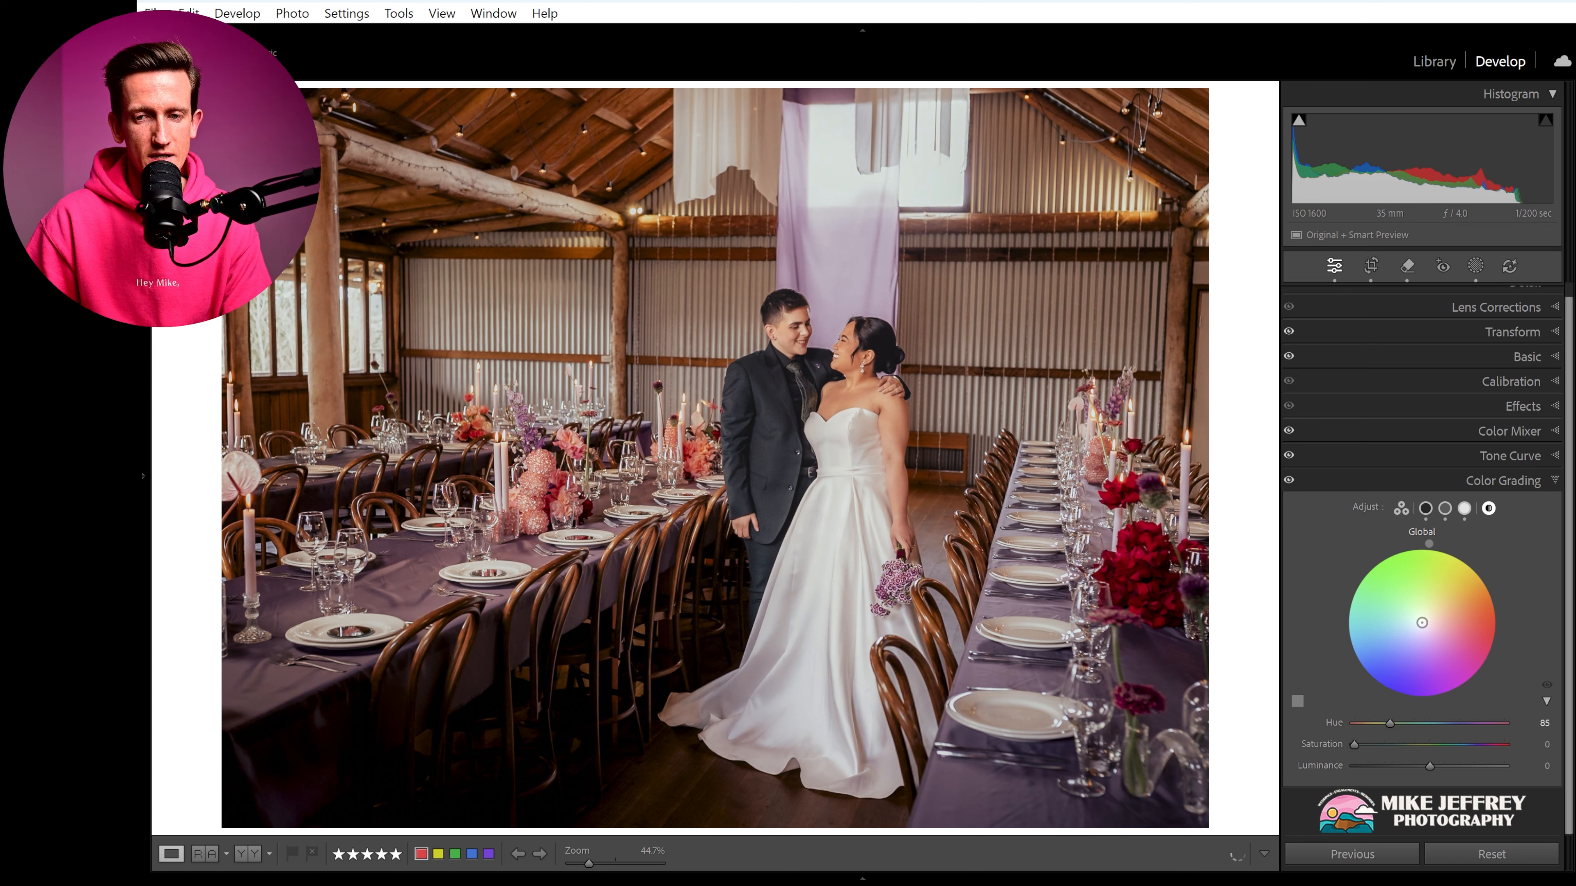
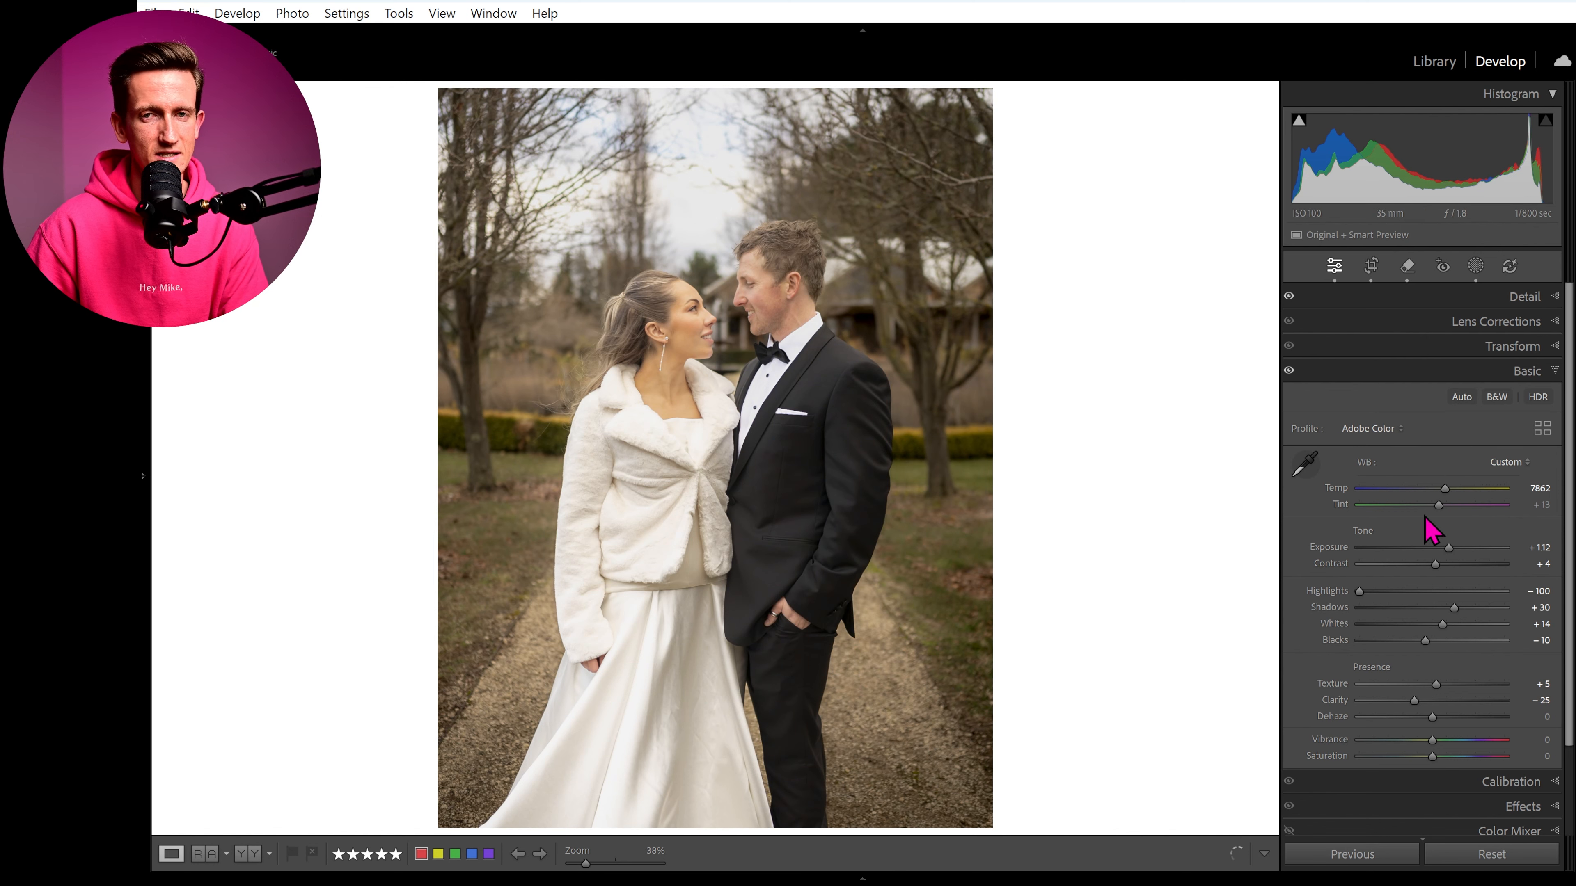
# Step: Cool the white balance temperature of the outdoor couple photo to 6397, comparing it with the original version along the way
pyautogui.moveTo(1443, 501); pyautogui.dragTo(1436, 494)
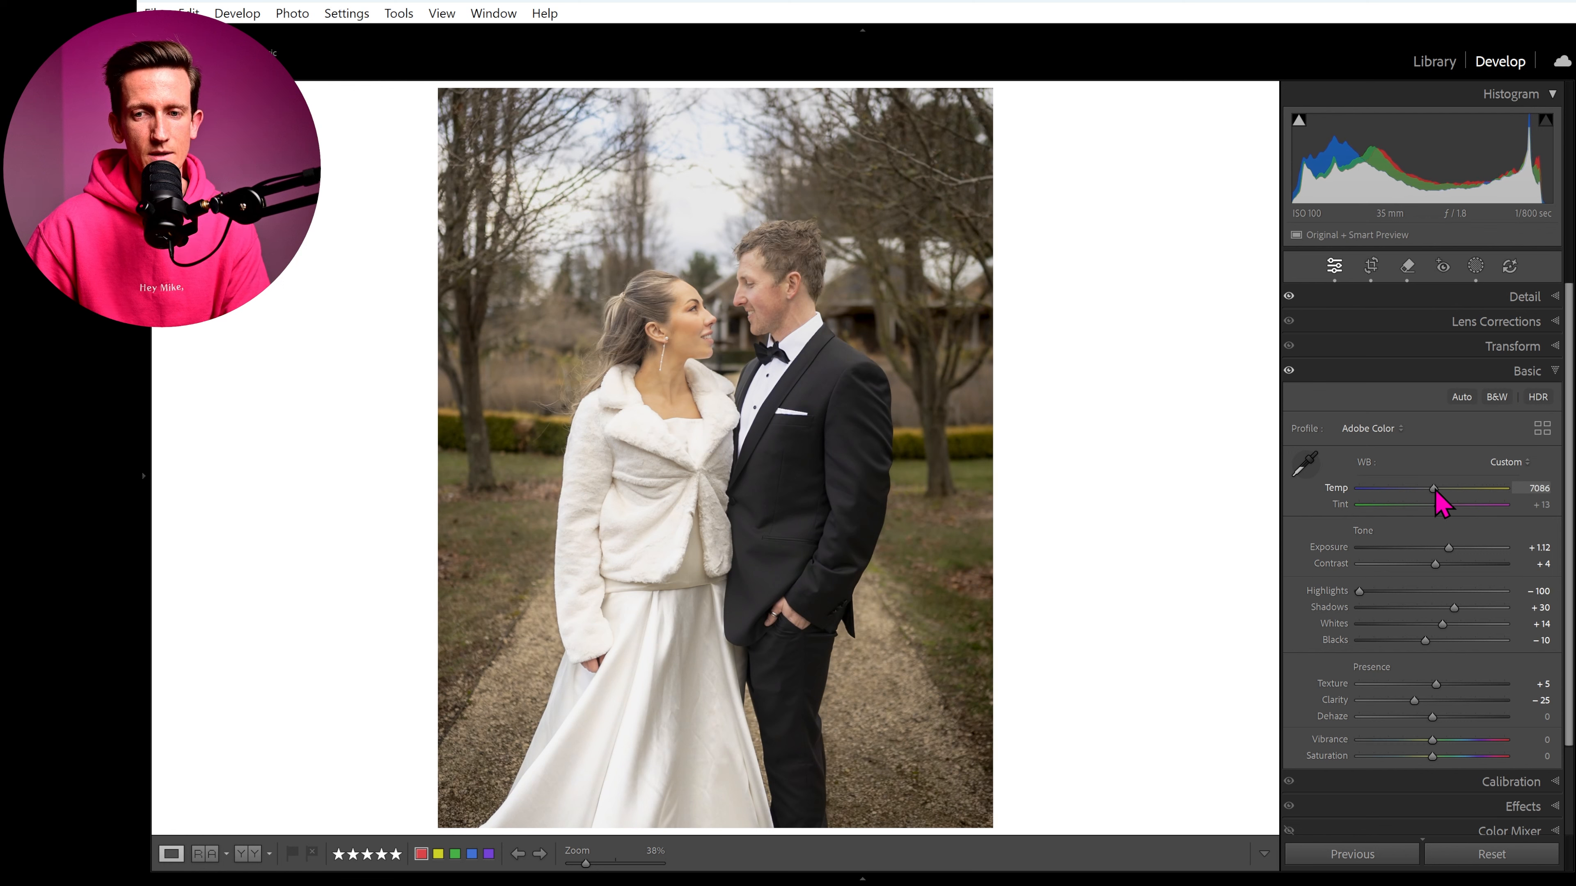
pyautogui.moveTo(1435, 494); pyautogui.dragTo(1434, 504)
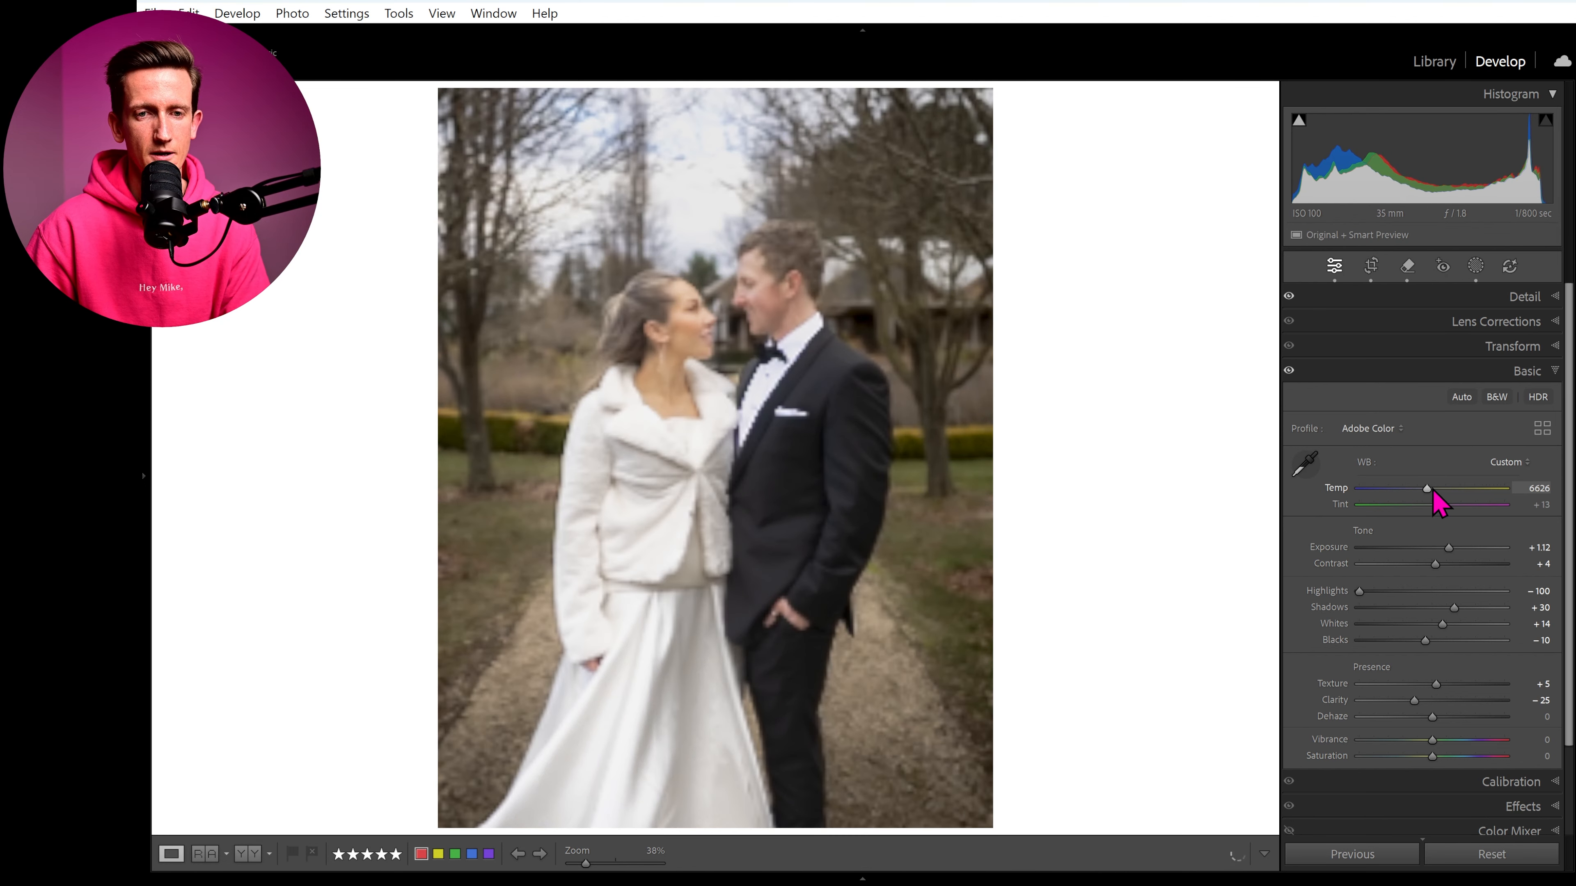
pyautogui.press('\\')
pyautogui.press('\\')
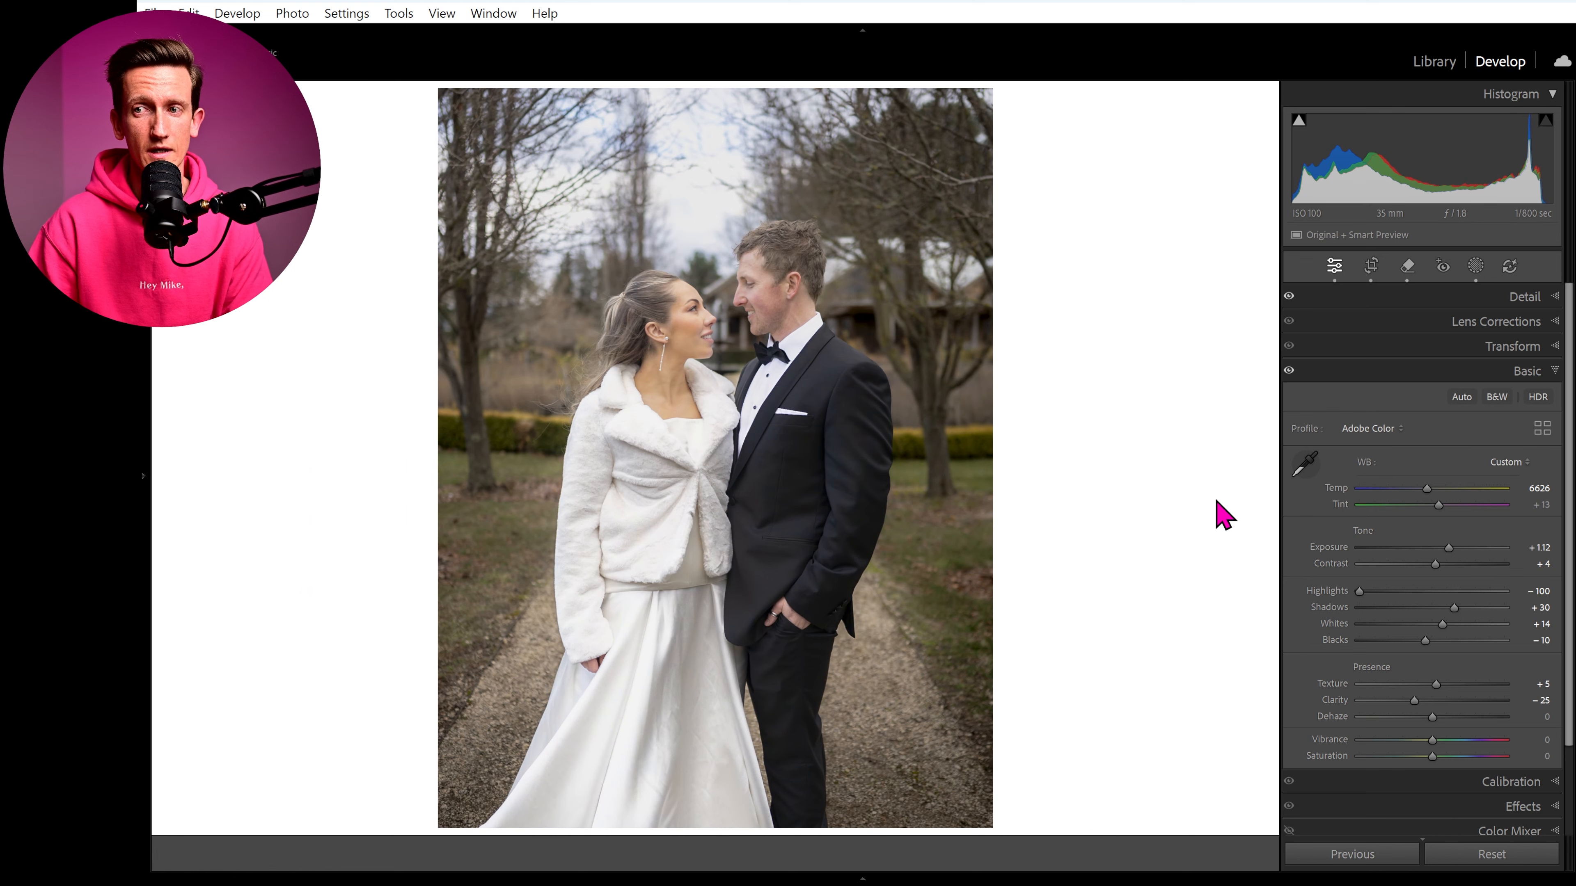
pyautogui.press('\\')
pyautogui.press('\\')
pyautogui.press('\\')
pyautogui.press('\\')
pyautogui.press('\\')
pyautogui.press('\\')
pyautogui.press('\\')
pyautogui.press('\\')
pyautogui.press('\\')
pyautogui.press('\\')
pyautogui.press('\\')
pyautogui.press('\\')
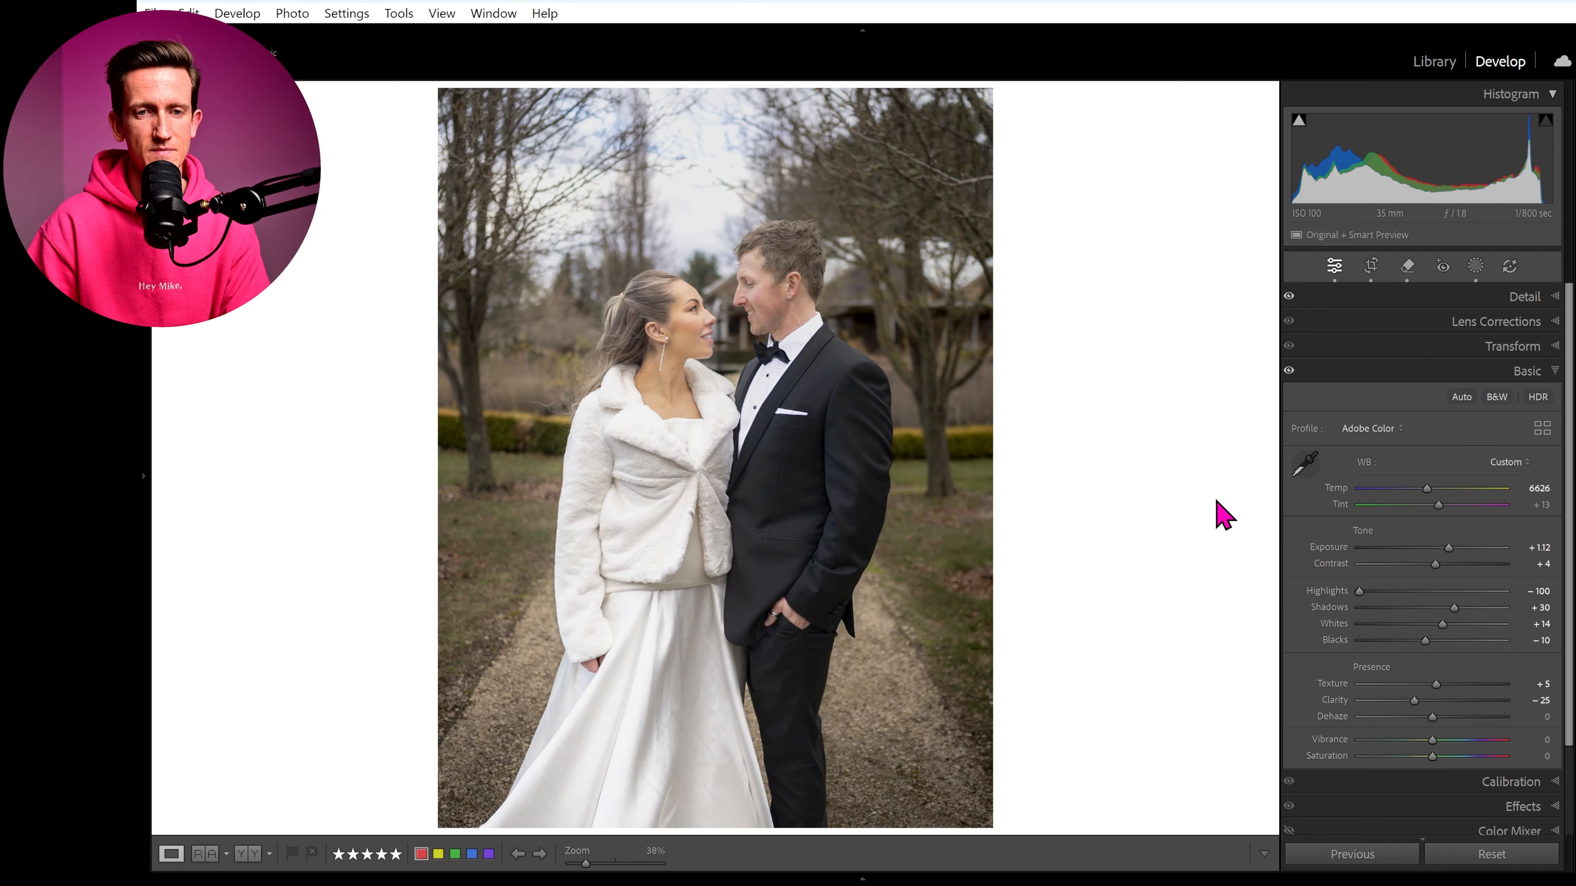
pyautogui.moveTo(1424, 495); pyautogui.dragTo(1423, 495)
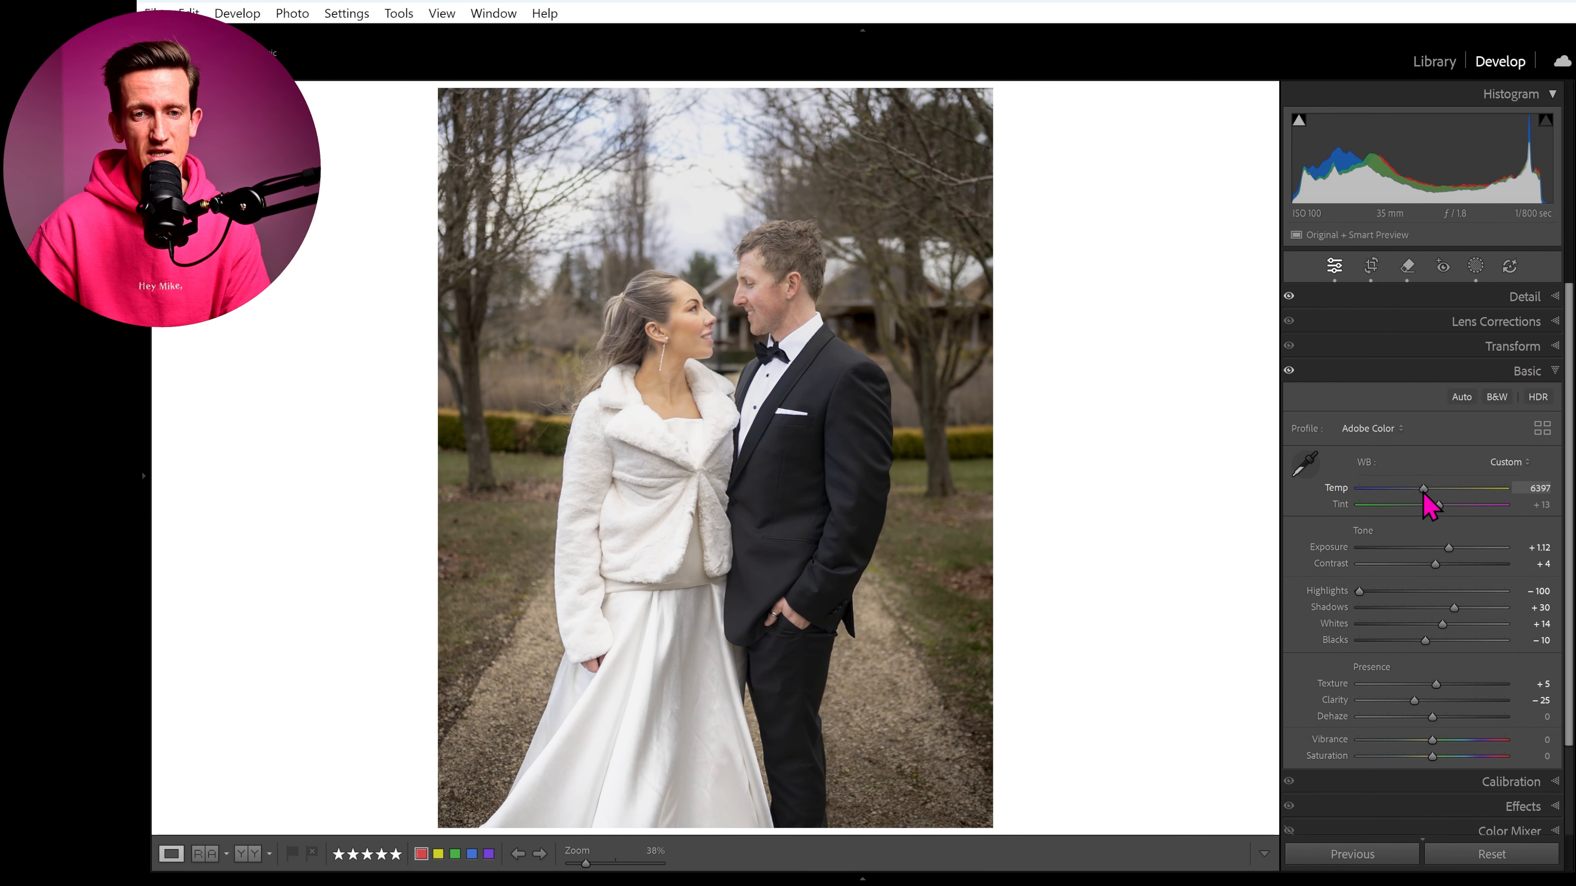
pyautogui.press('\\')
pyautogui.press('\\')
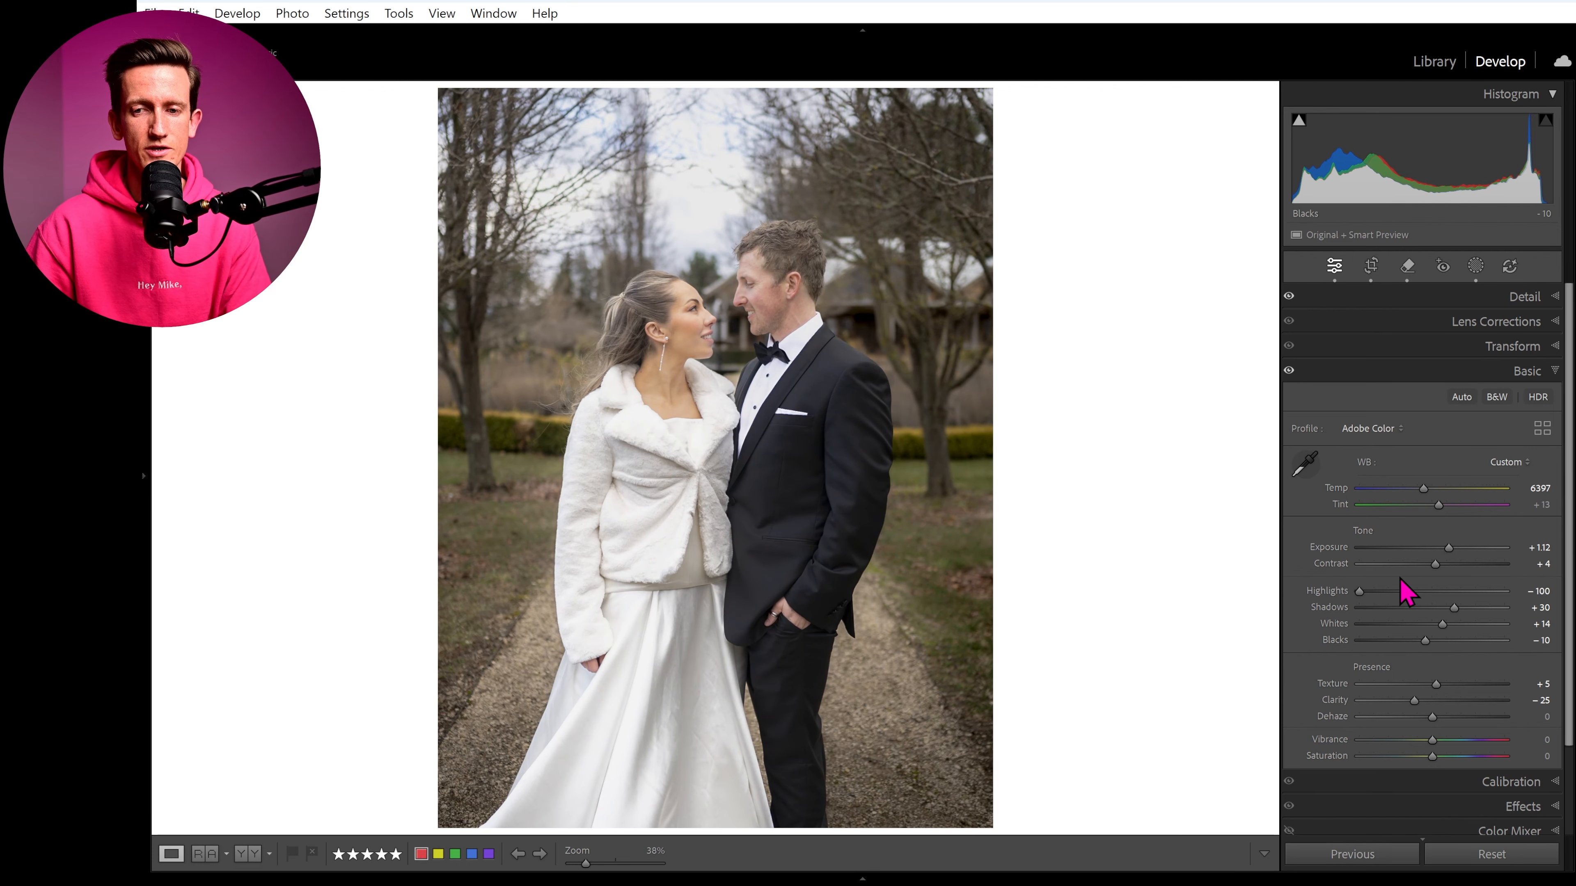
# Step: Shift the white balance tint to +20 and compare the photo with its original version
pyautogui.moveTo(1440, 512); pyautogui.dragTo(1445, 515)
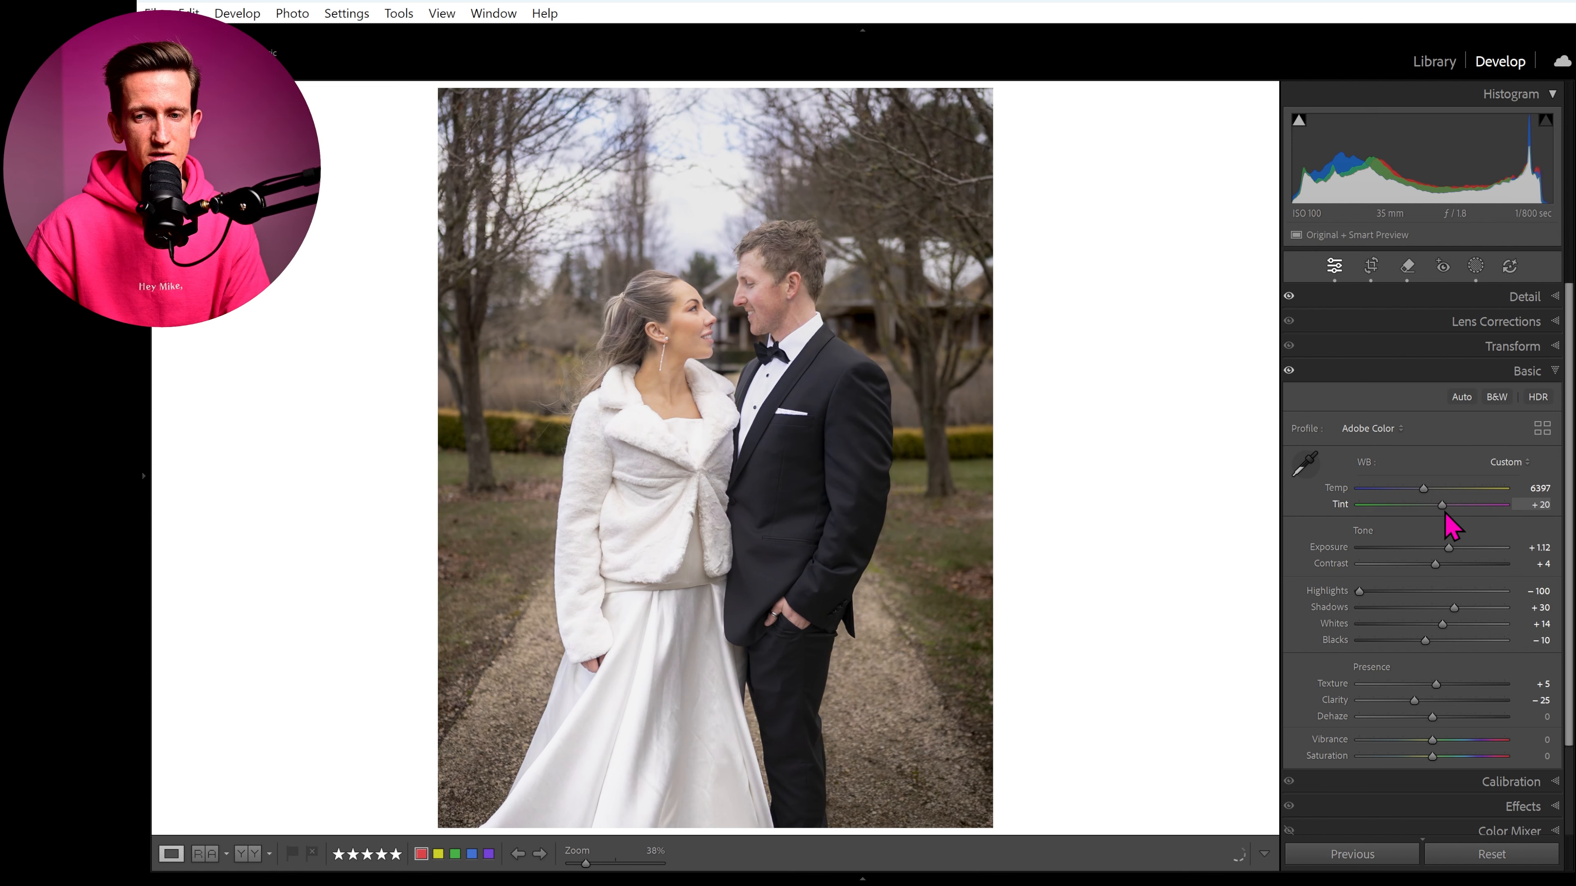
pyautogui.press('\\')
pyautogui.press('\\')
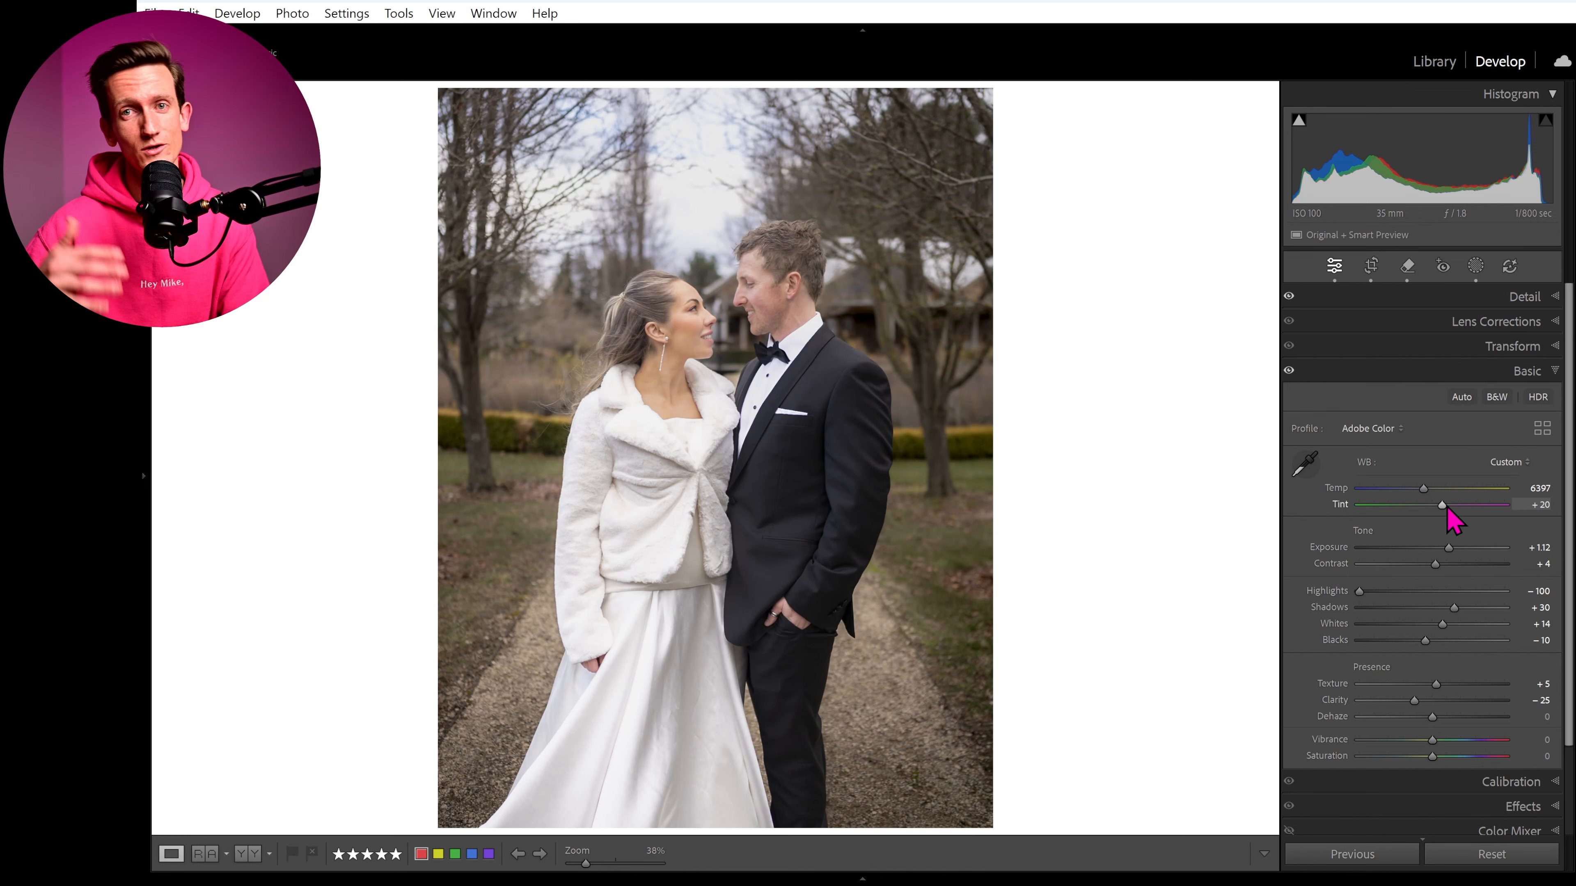
# Step: Turn on the existing Color Mixer adjustments and review their hue, saturation and luminance settings
pyautogui.scroll(-3, 1439, 630)
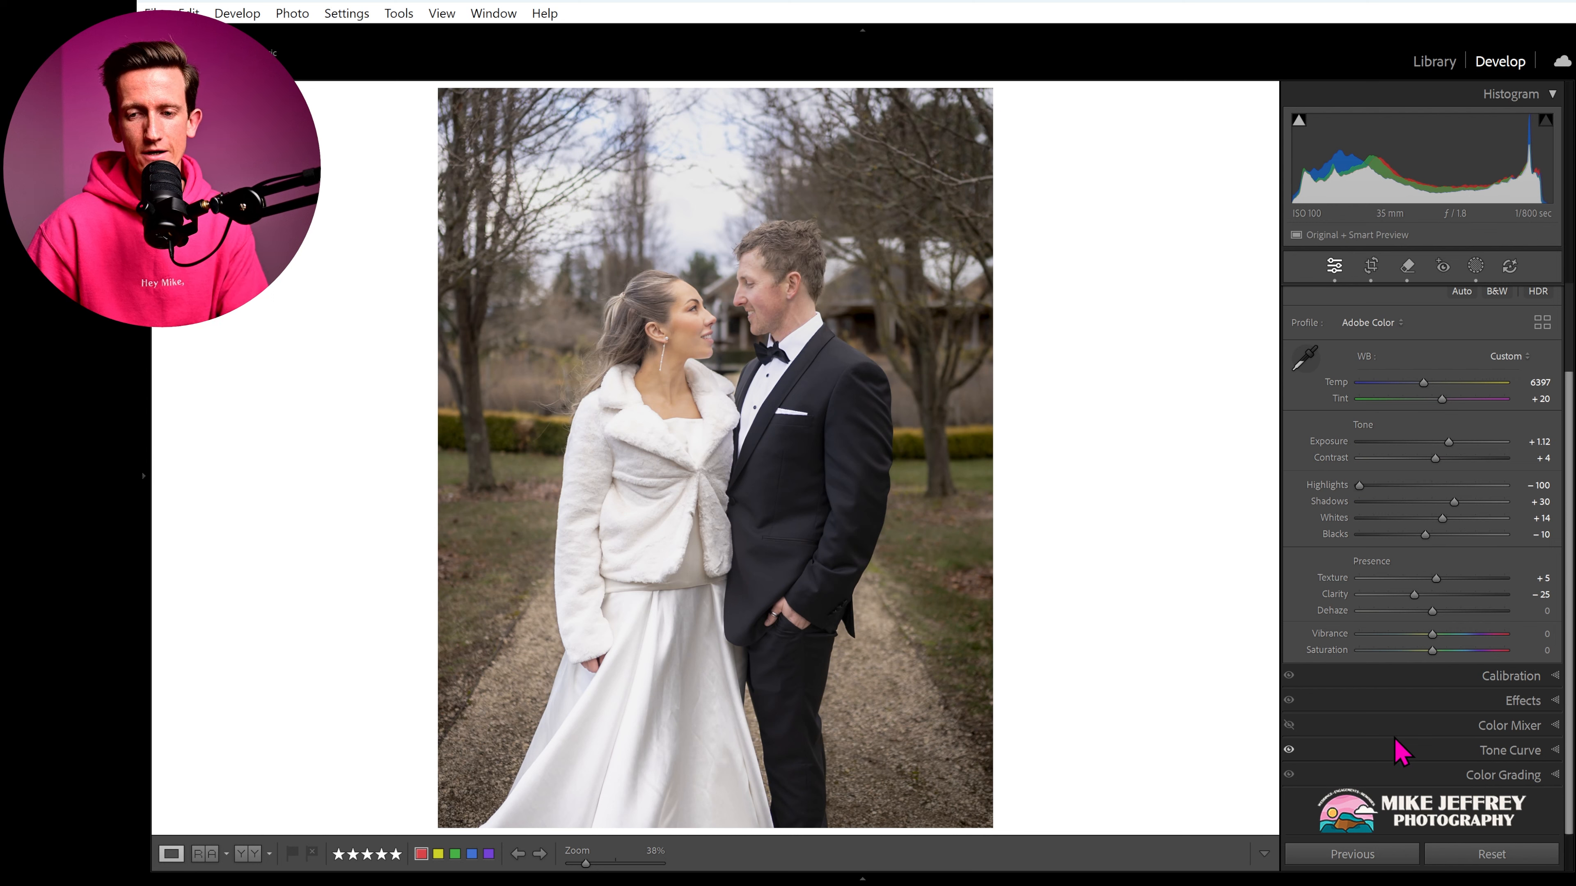
pyautogui.press('alt')
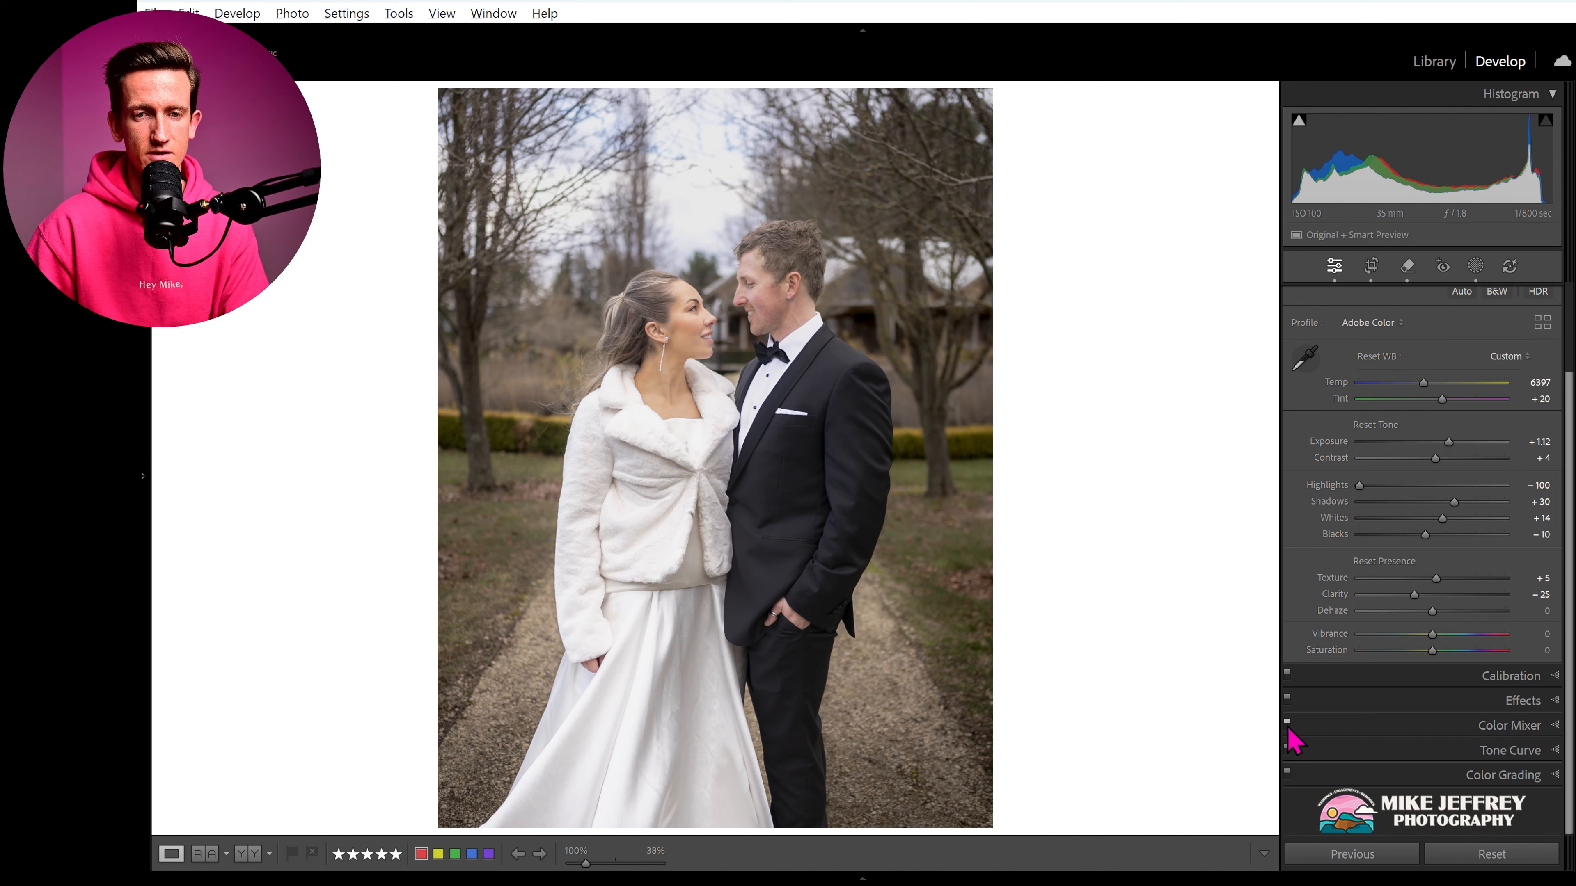
pyautogui.keyDown('alt'); pyautogui.click(1288, 724); pyautogui.keyUp('alt')
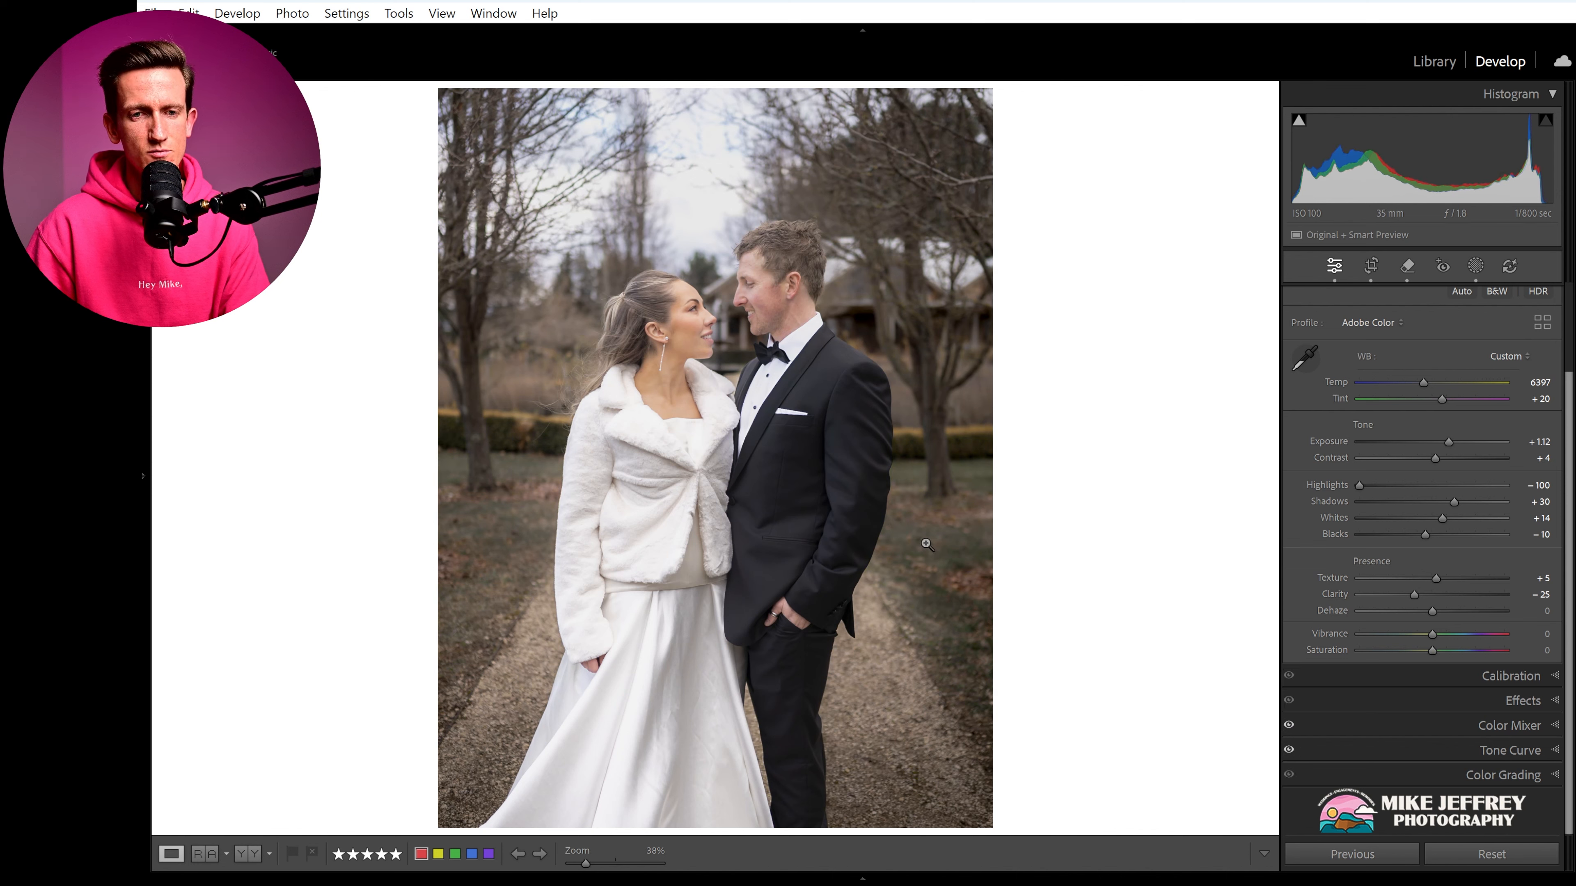
pyautogui.click(1480, 726)
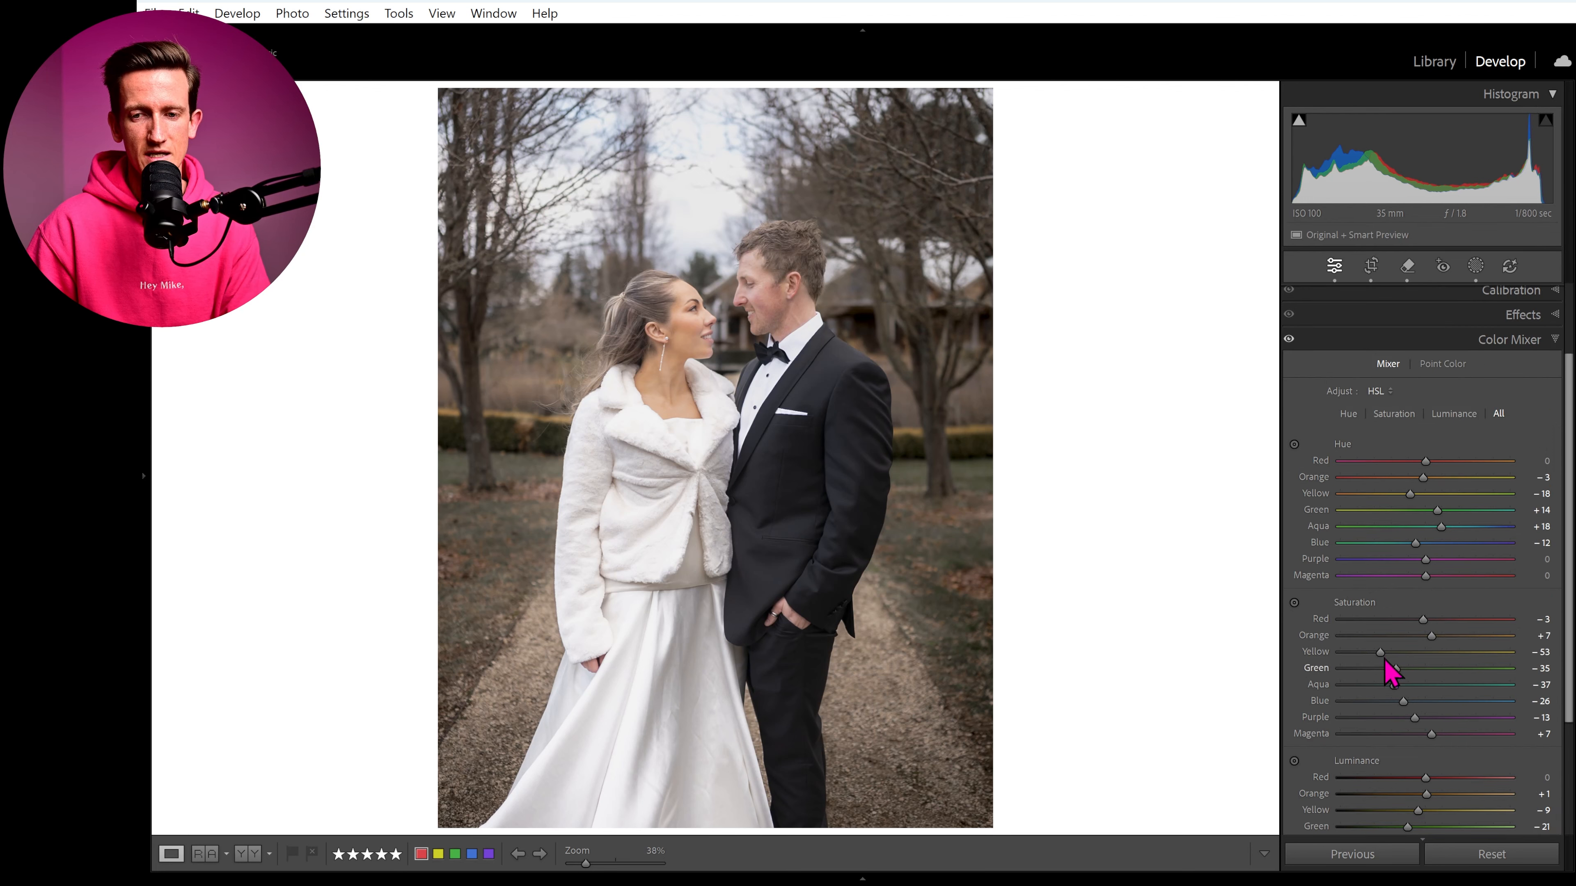
pyautogui.click(1554, 340)
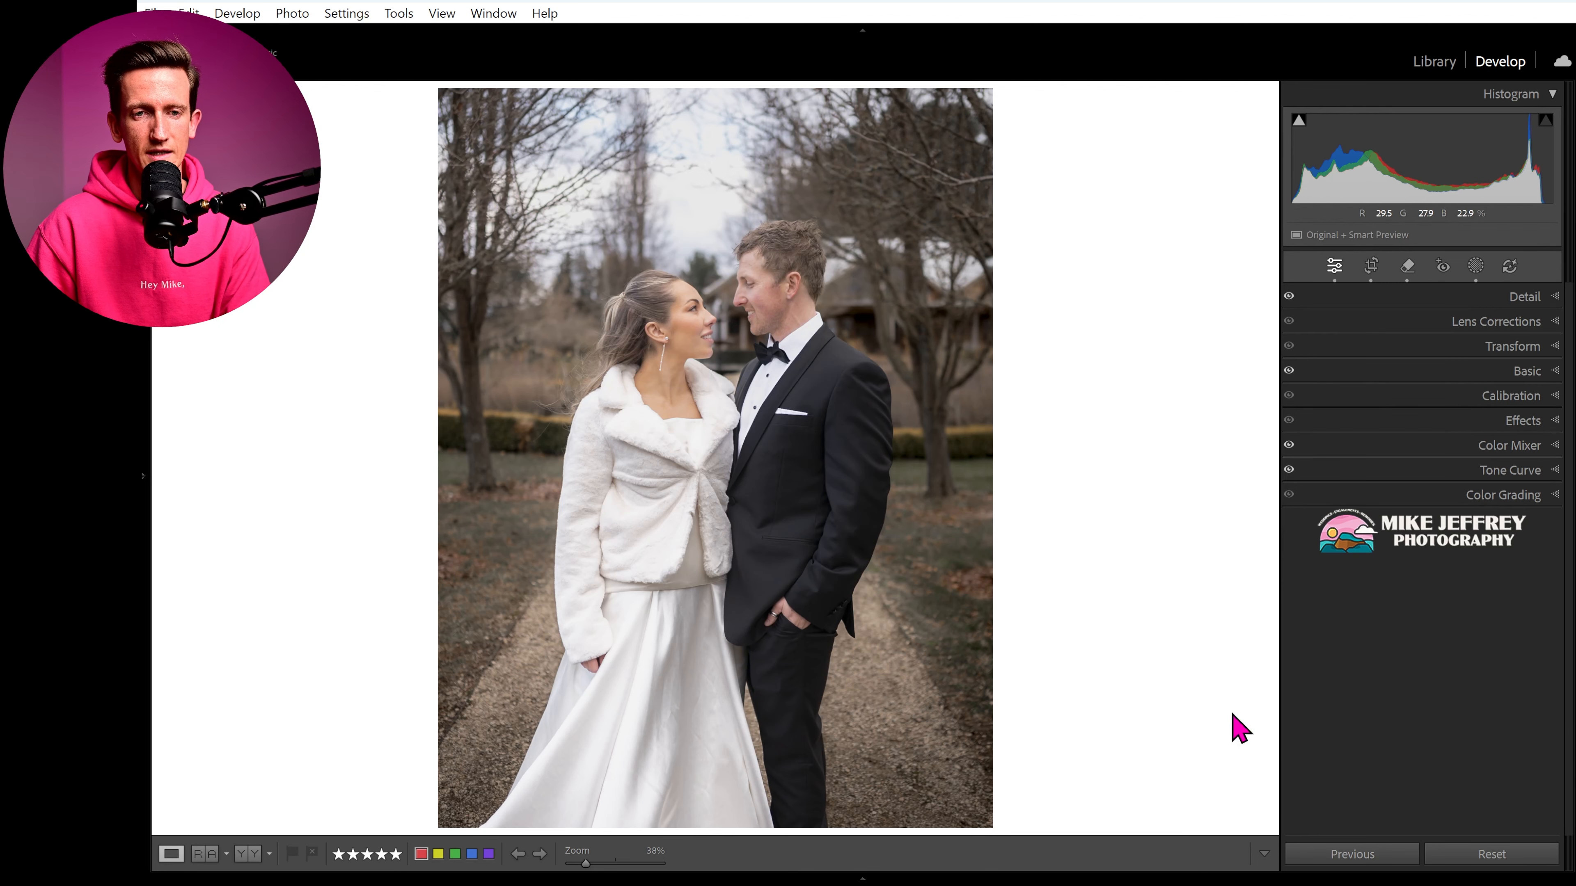
# Step: Compare the outdoor photo repeatedly with and without the Color Mixer adjustments
pyautogui.click(1289, 445)
pyautogui.click(1289, 444)
pyautogui.click(1288, 444)
pyautogui.click(1289, 445)
pyautogui.click(1289, 444)
pyautogui.click(1288, 444)
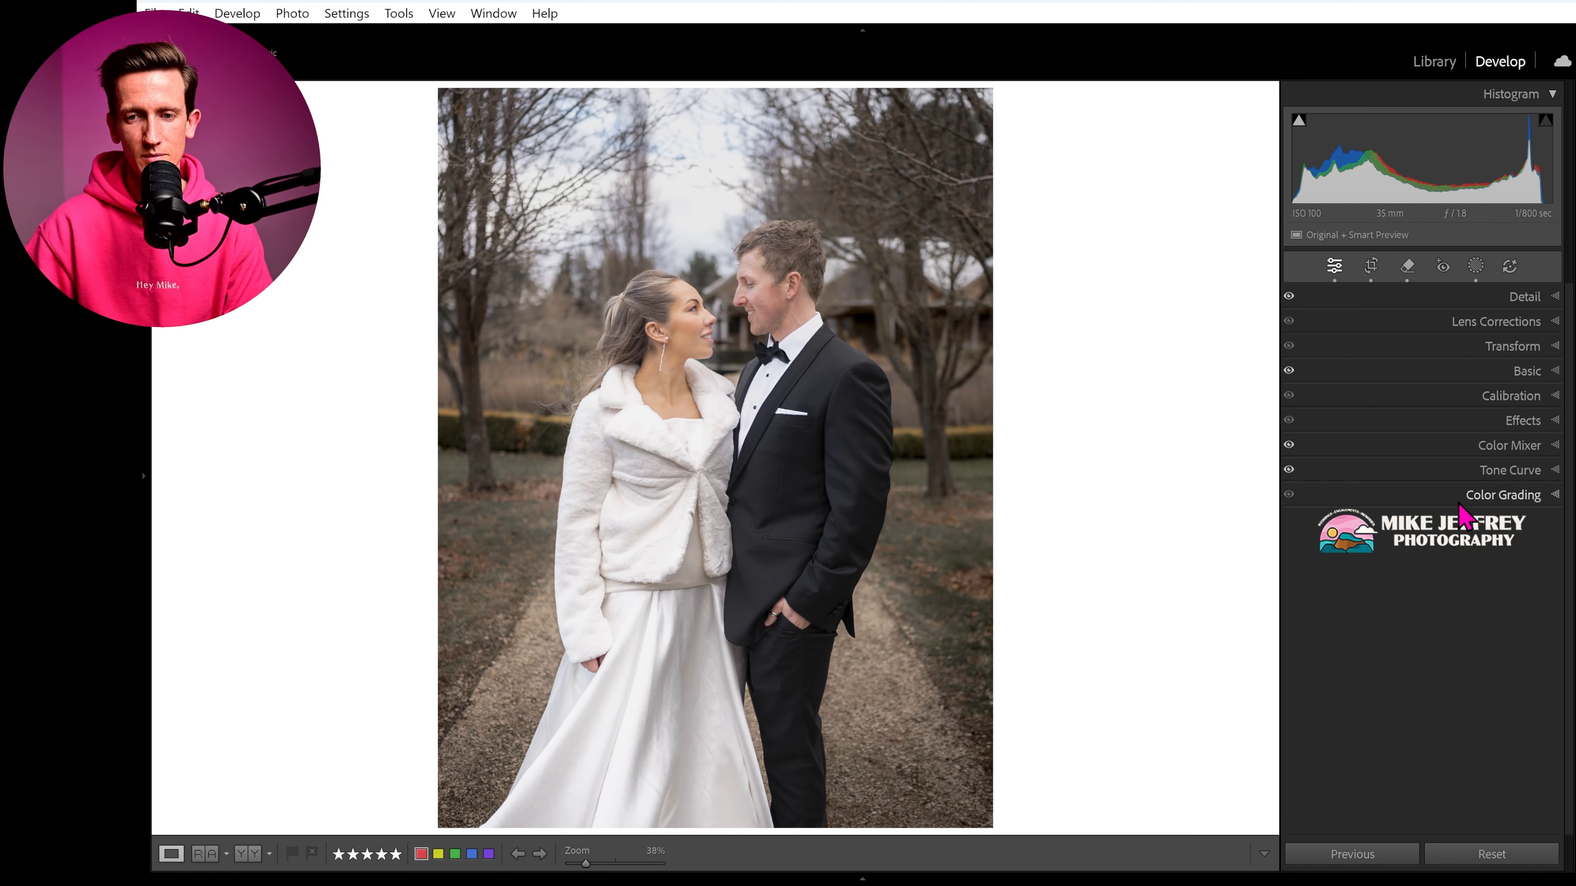
# Step: Tint the shadows pinkish red in Color Grading with hue 331 and saturation 25
pyautogui.click(1495, 498)
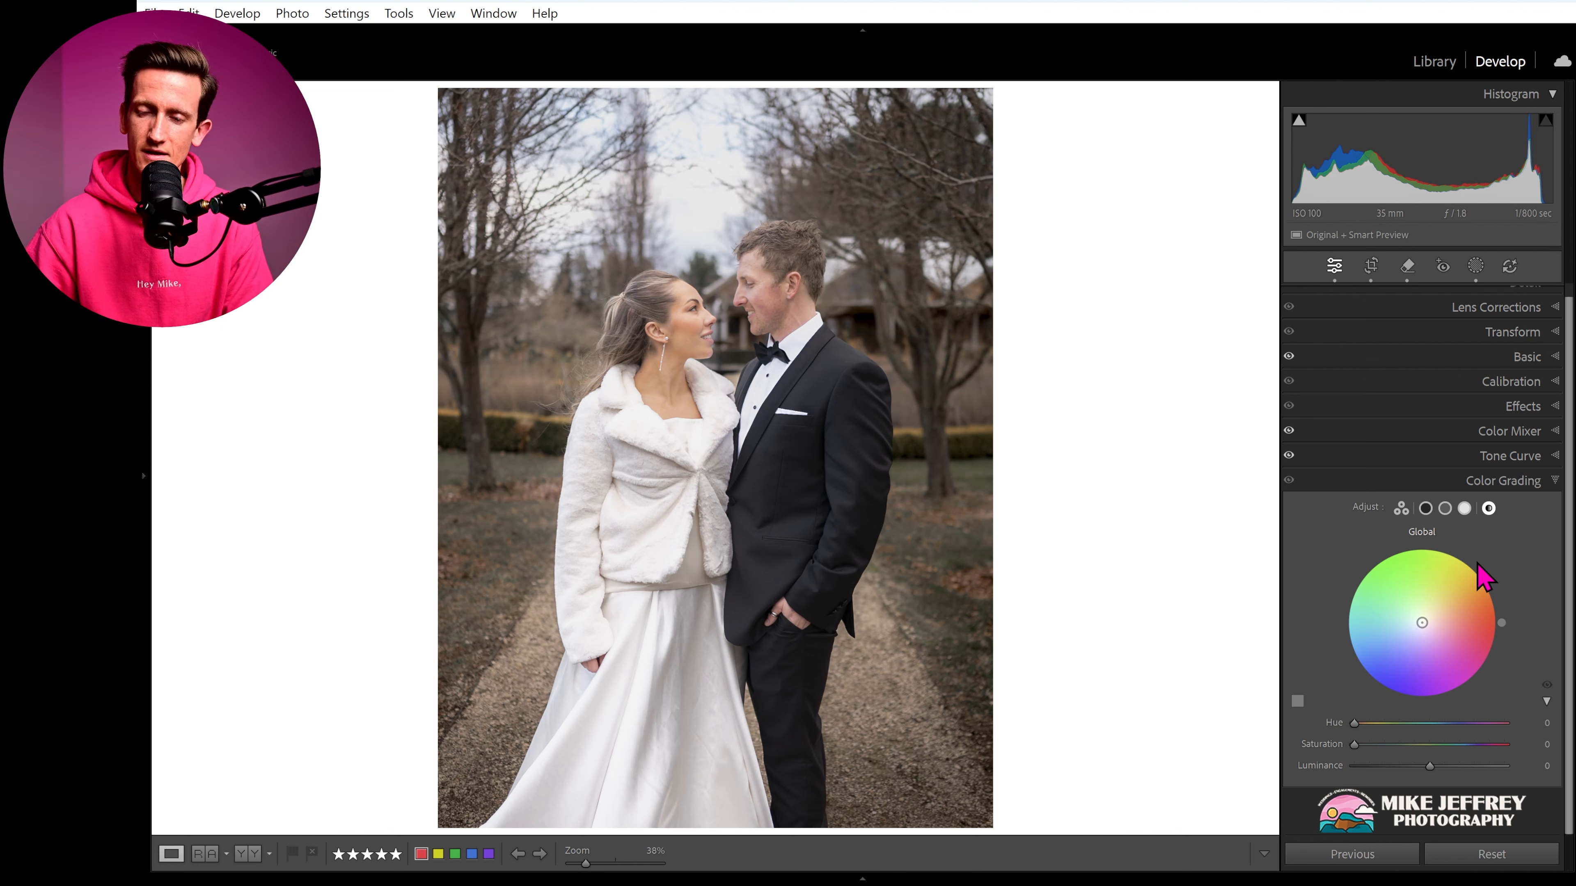
pyautogui.click(1422, 513)
pyautogui.scroll(-2, 1420, 562)
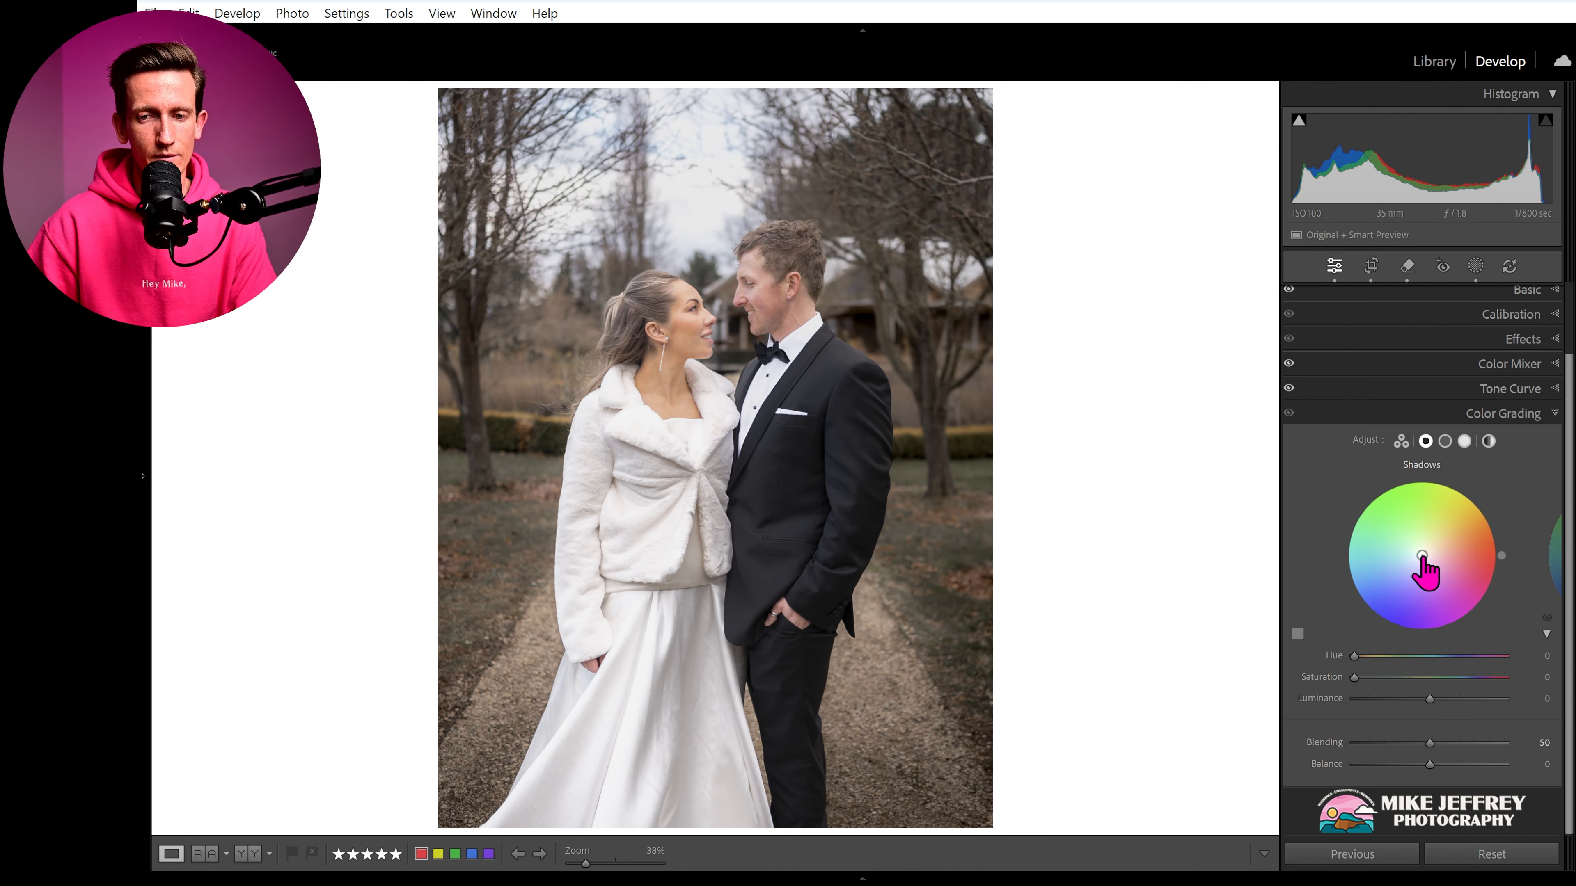
pyautogui.moveTo(1422, 557); pyautogui.dragTo(1437, 563)
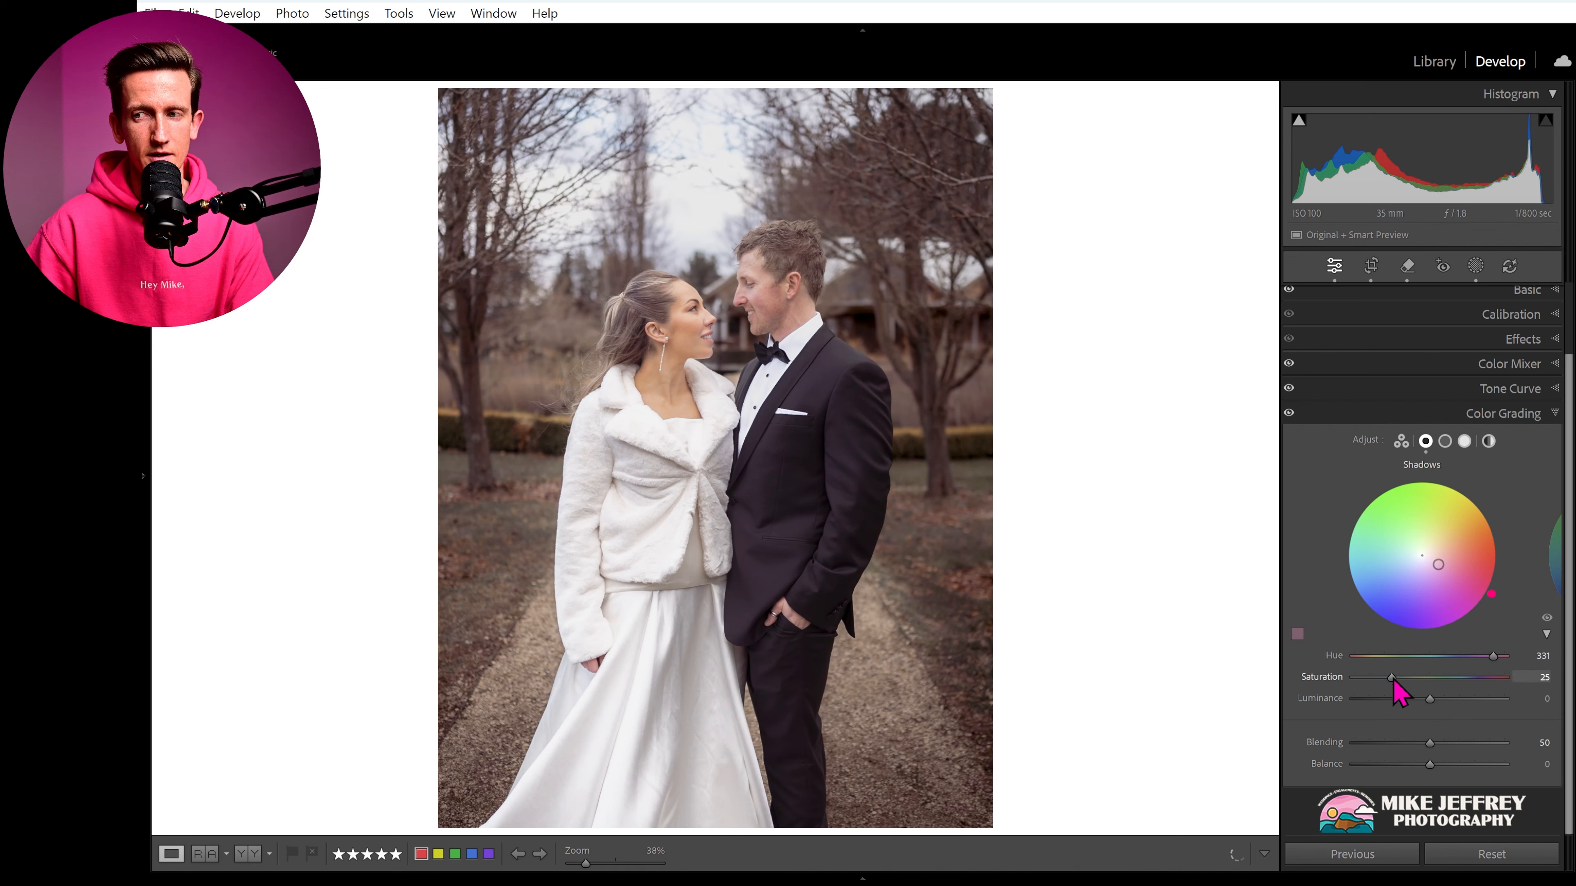
# Step: Reduce the shadow tint's saturation to 20 and compare the photo with and without Color Grading
pyautogui.moveTo(1388, 679); pyautogui.dragTo(1385, 679)
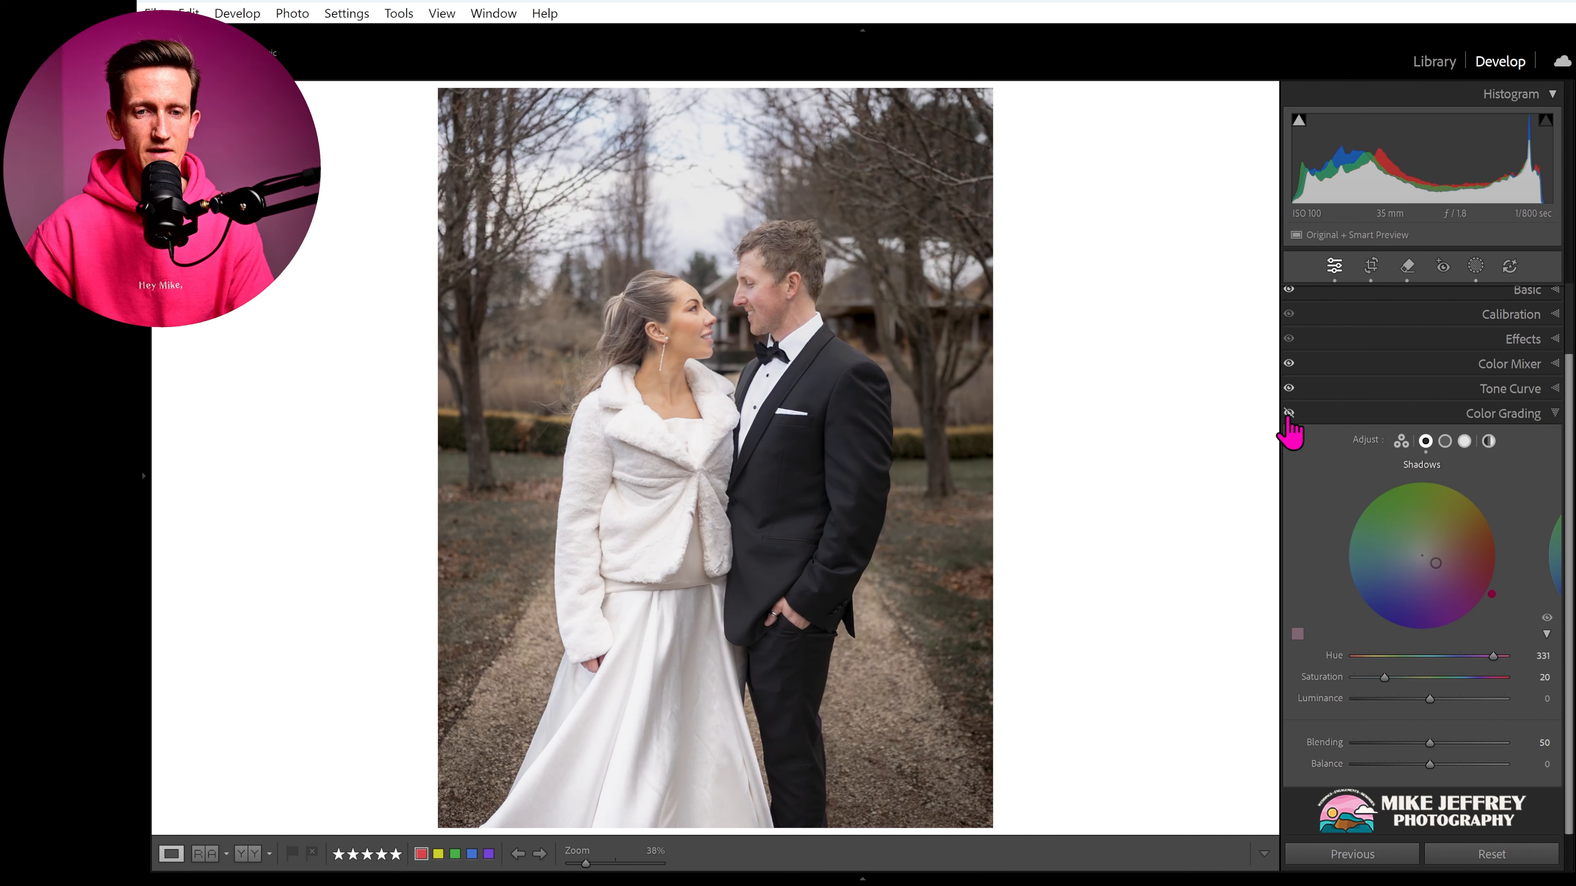
pyautogui.click(1289, 413)
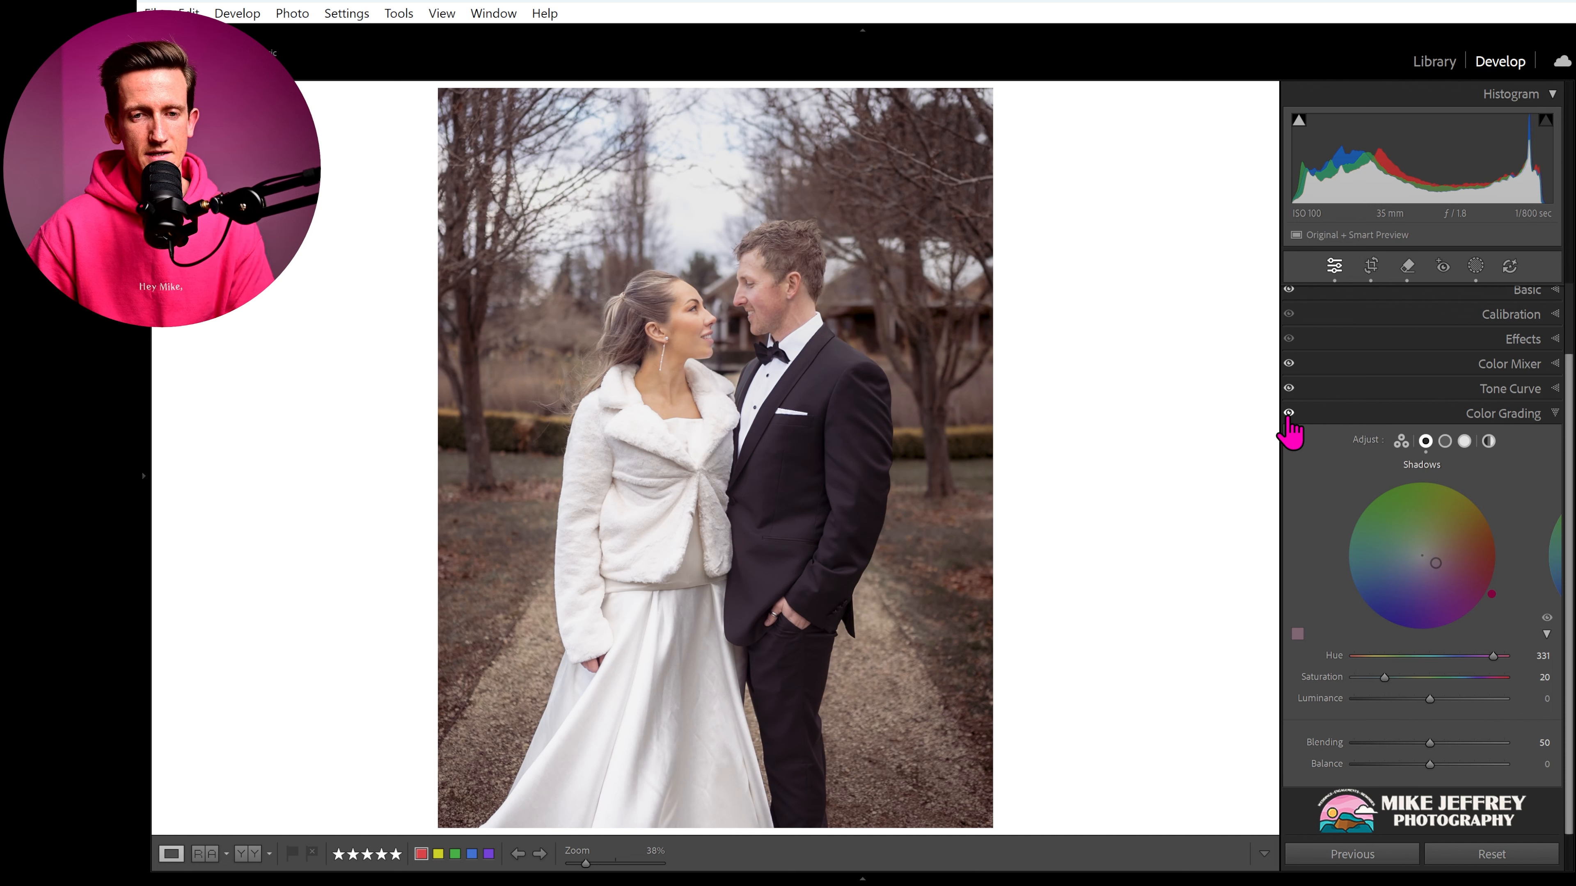
pyautogui.click(1288, 413)
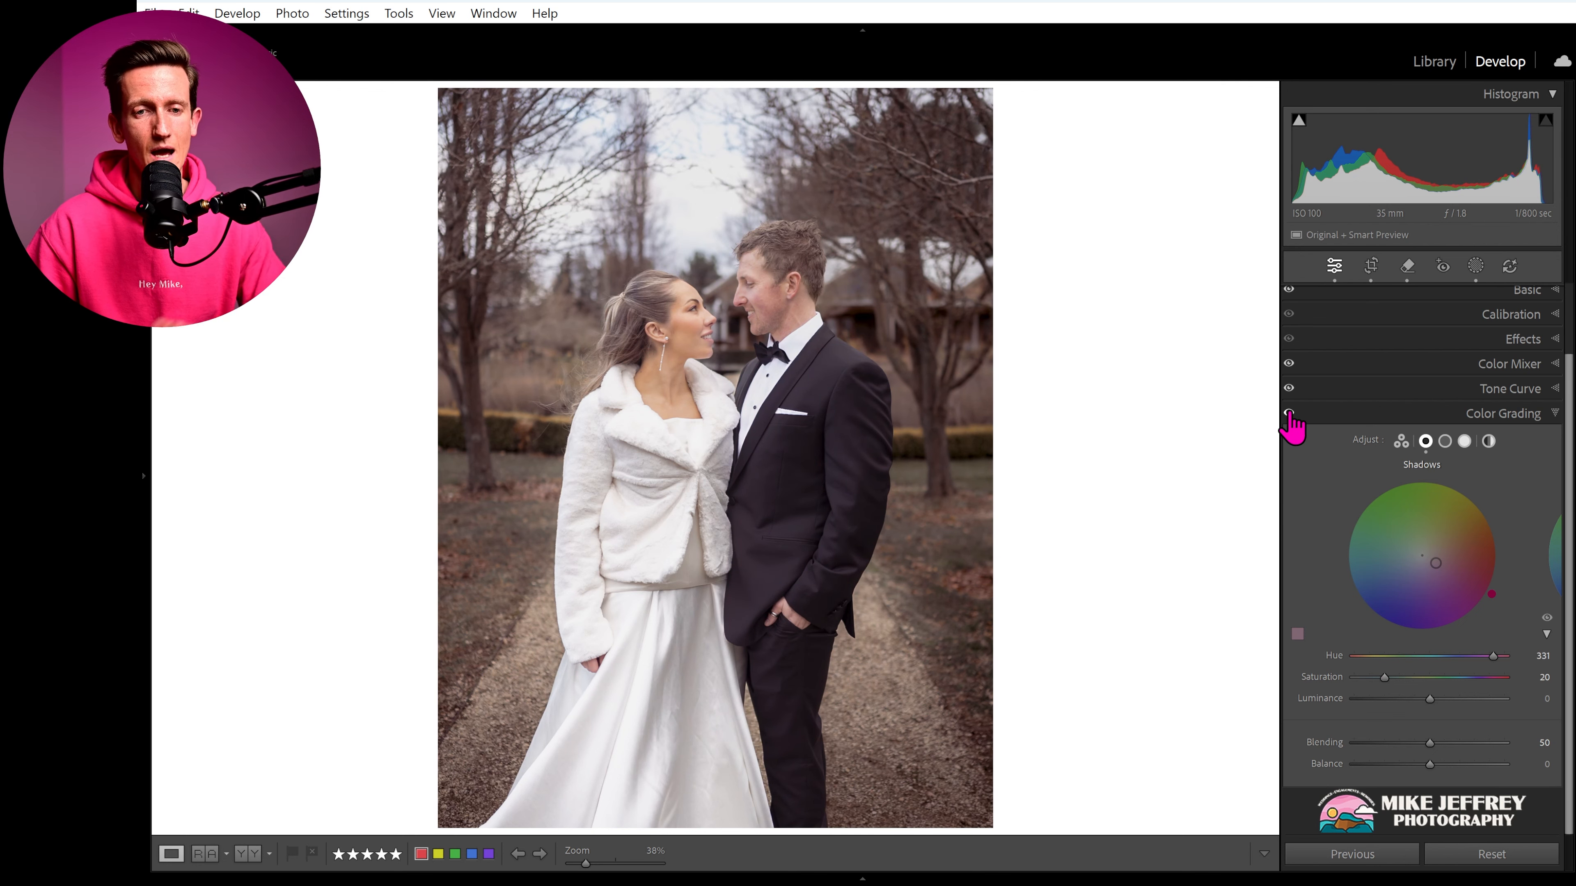
pyautogui.click(1289, 413)
pyautogui.click(1288, 413)
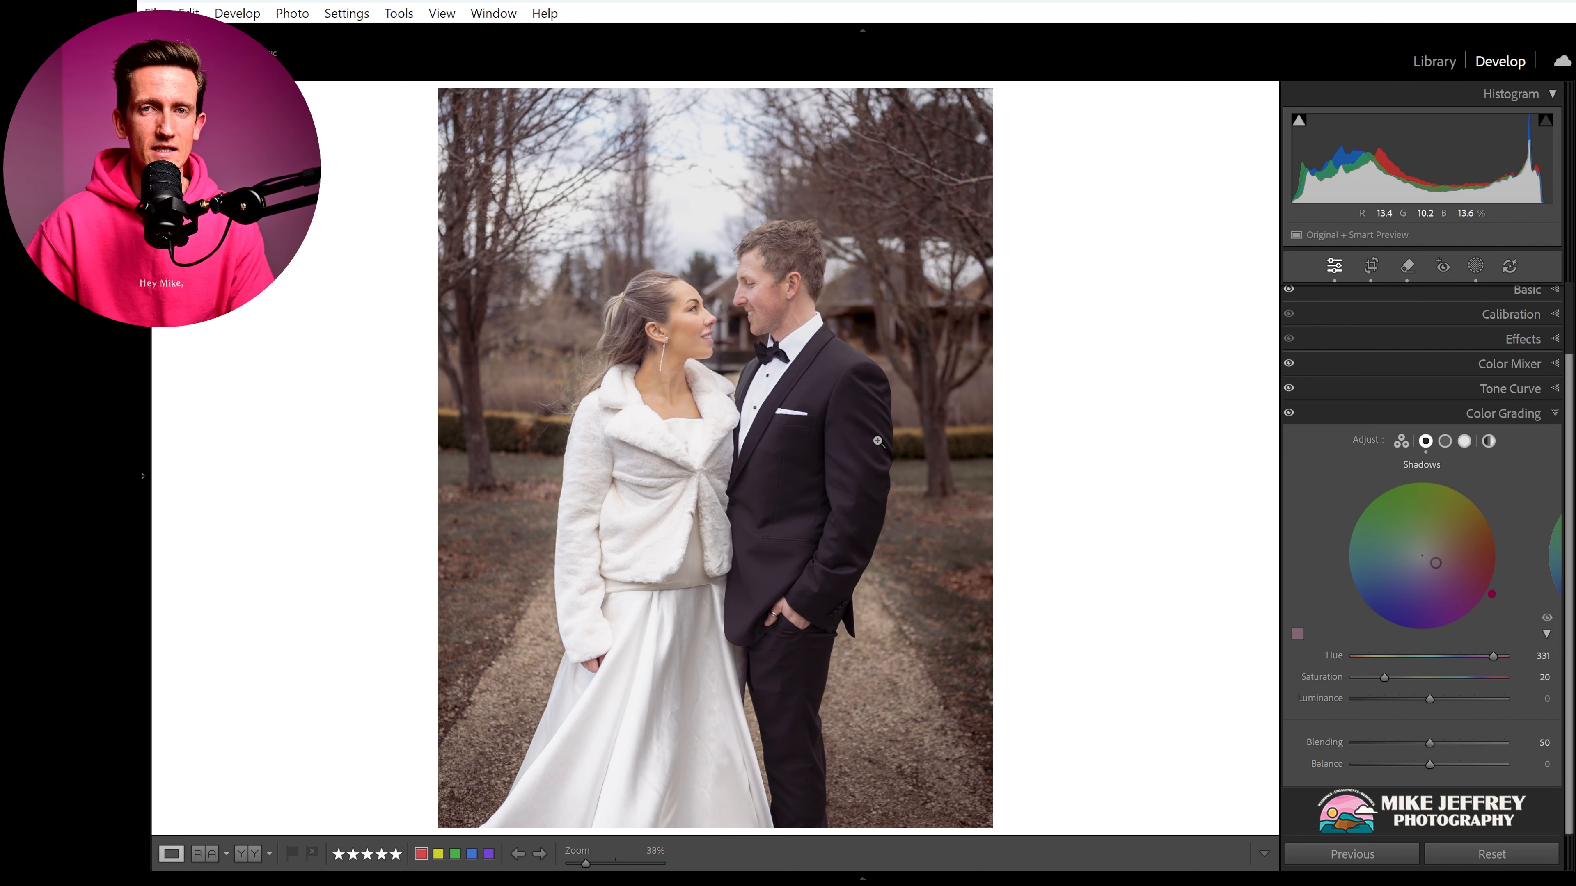
# Step: Tint the highlights teal with hue 177 and saturation 14, and set the Color Grading blending to 31
pyautogui.click(1464, 441)
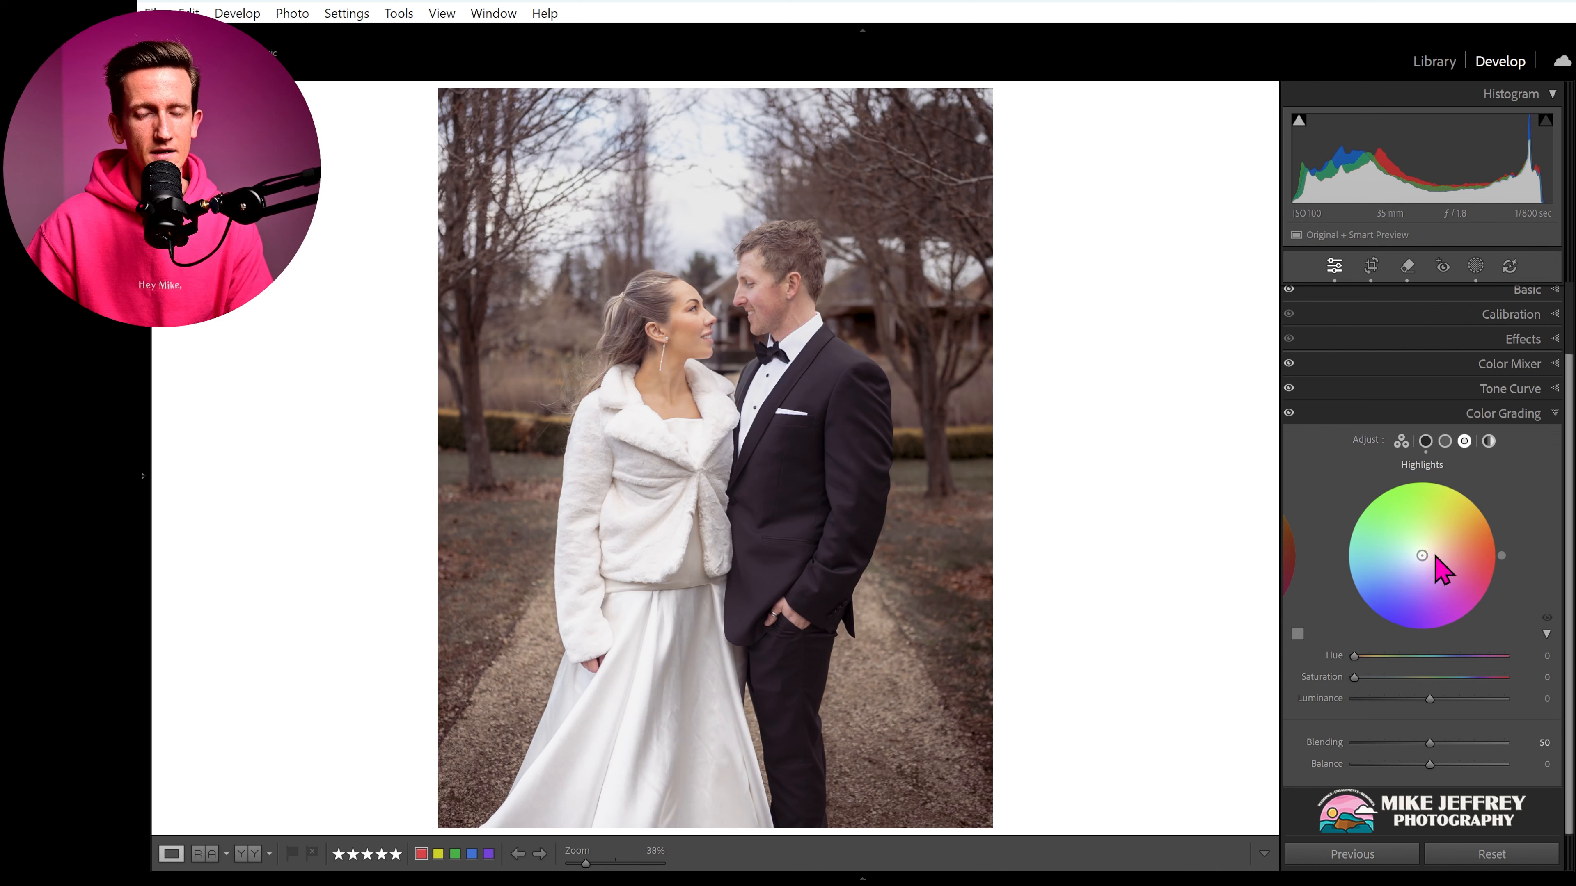
pyautogui.moveTo(1420, 558)
pyautogui.mouseDown()
pyautogui.moveTo(1385, 550)
pyautogui.moveTo(1411, 555)
pyautogui.mouseUp()
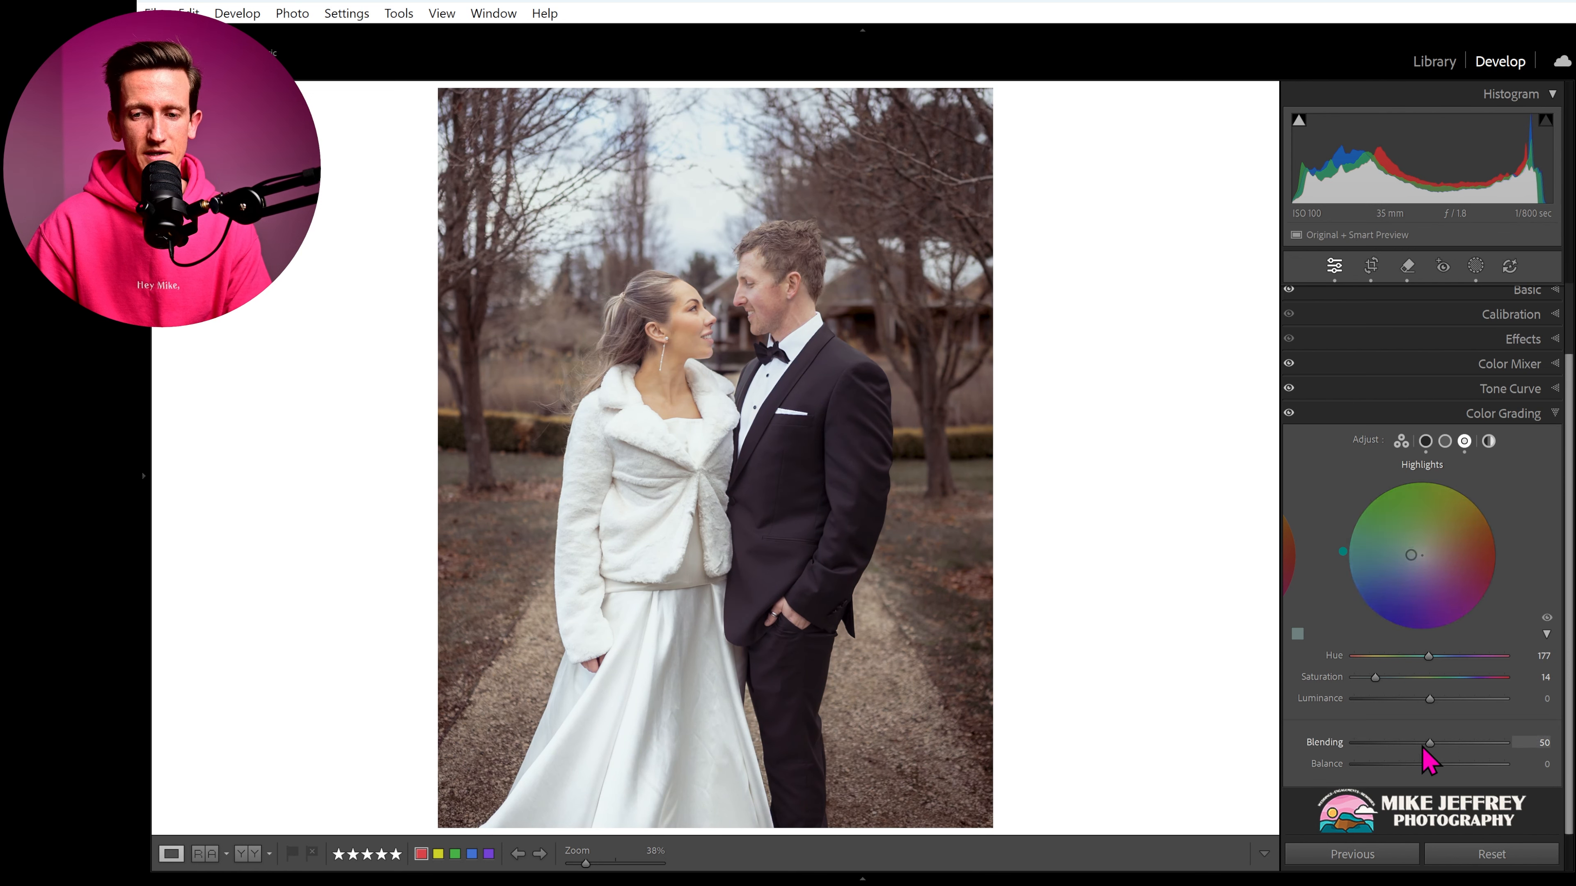
pyautogui.moveTo(1432, 750); pyautogui.dragTo(1393, 749)
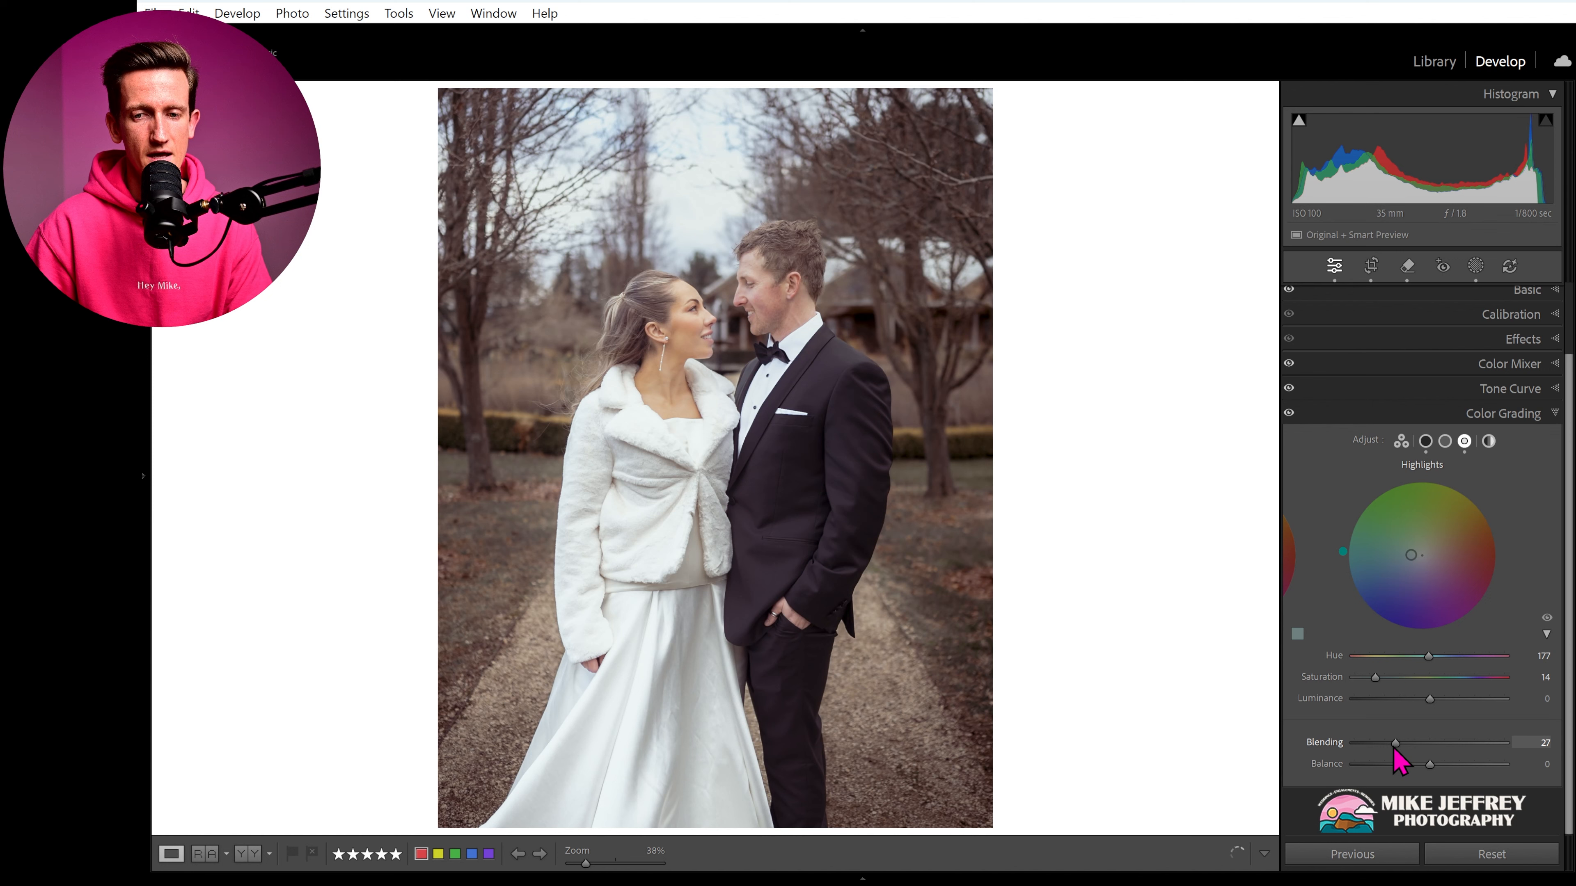
pyautogui.moveTo(1393, 749); pyautogui.dragTo(1406, 750)
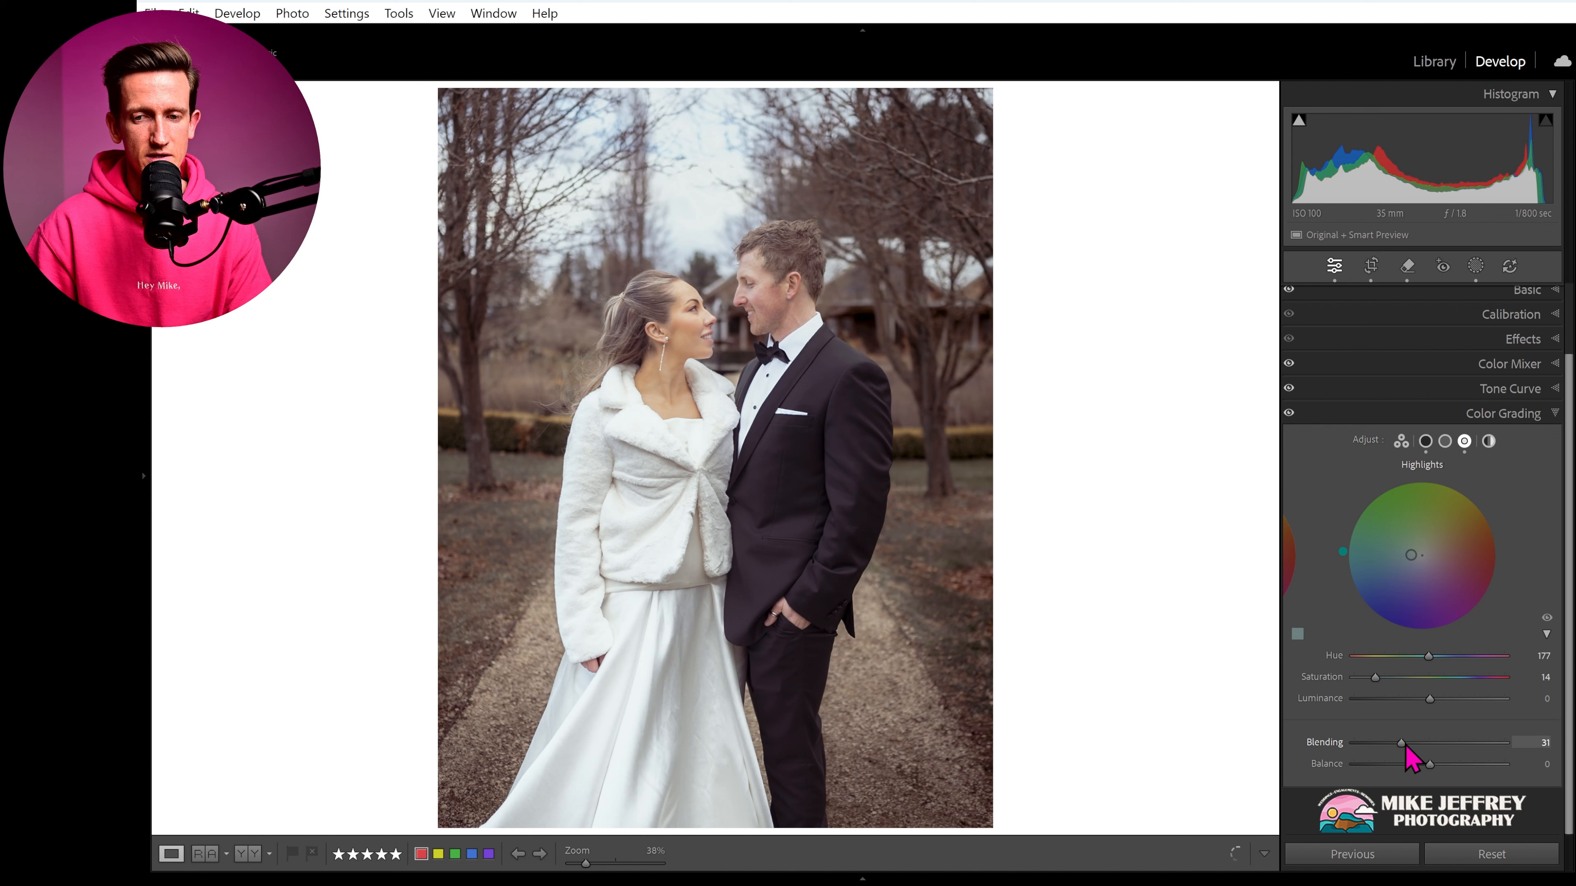
# Step: Tint the midtones a subtle red with hue 5 and saturation 10, and compare the photo with and without Color Grading
pyautogui.click(1446, 444)
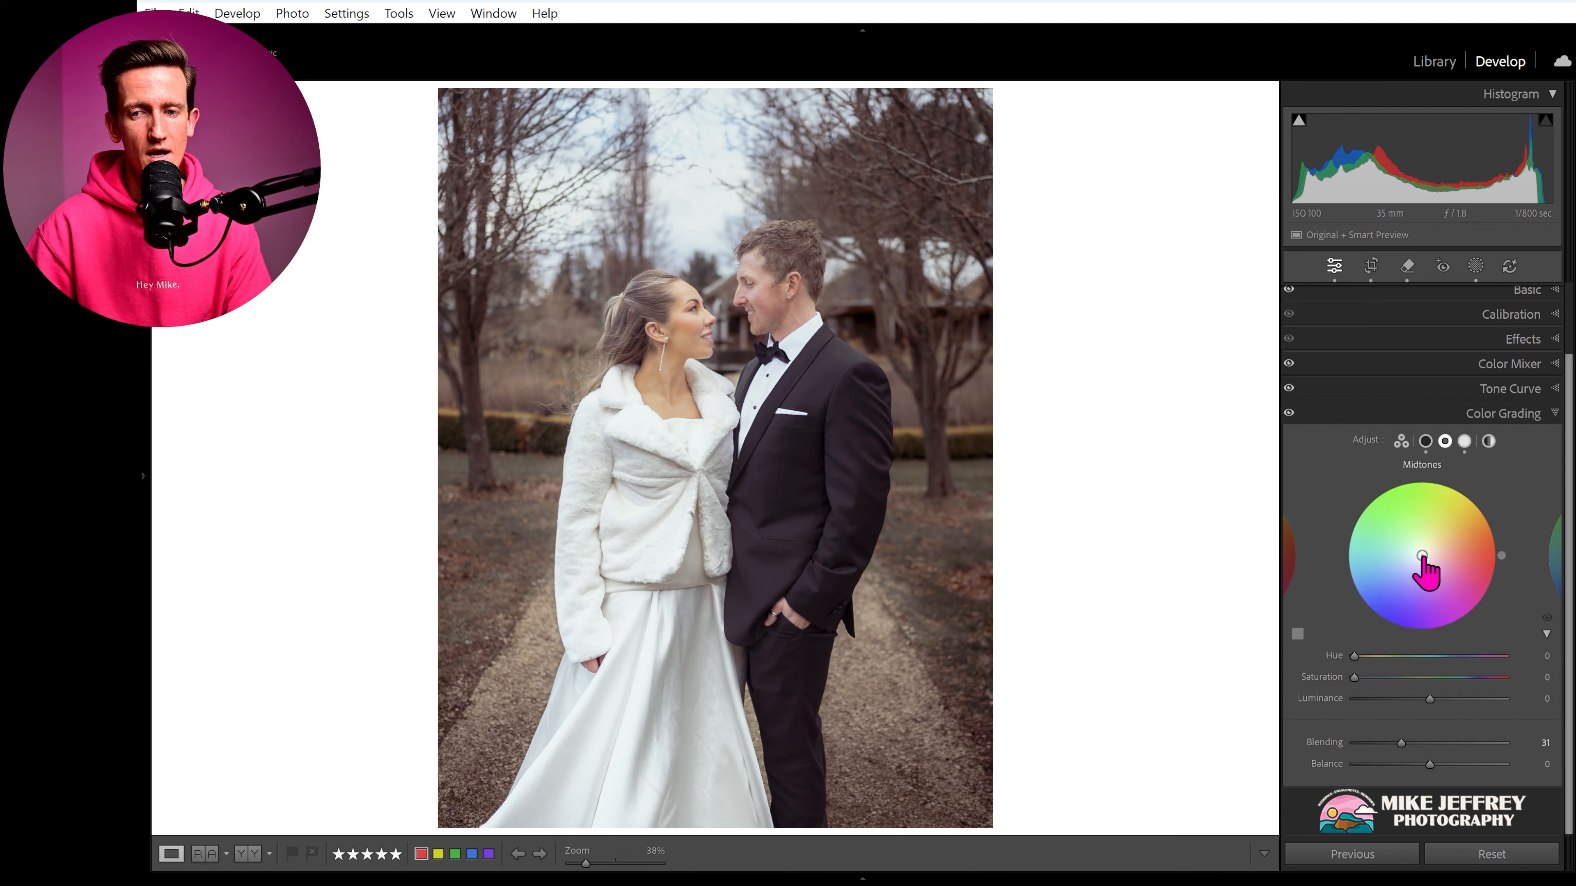
pyautogui.moveTo(1423, 557); pyautogui.dragTo(1429, 555)
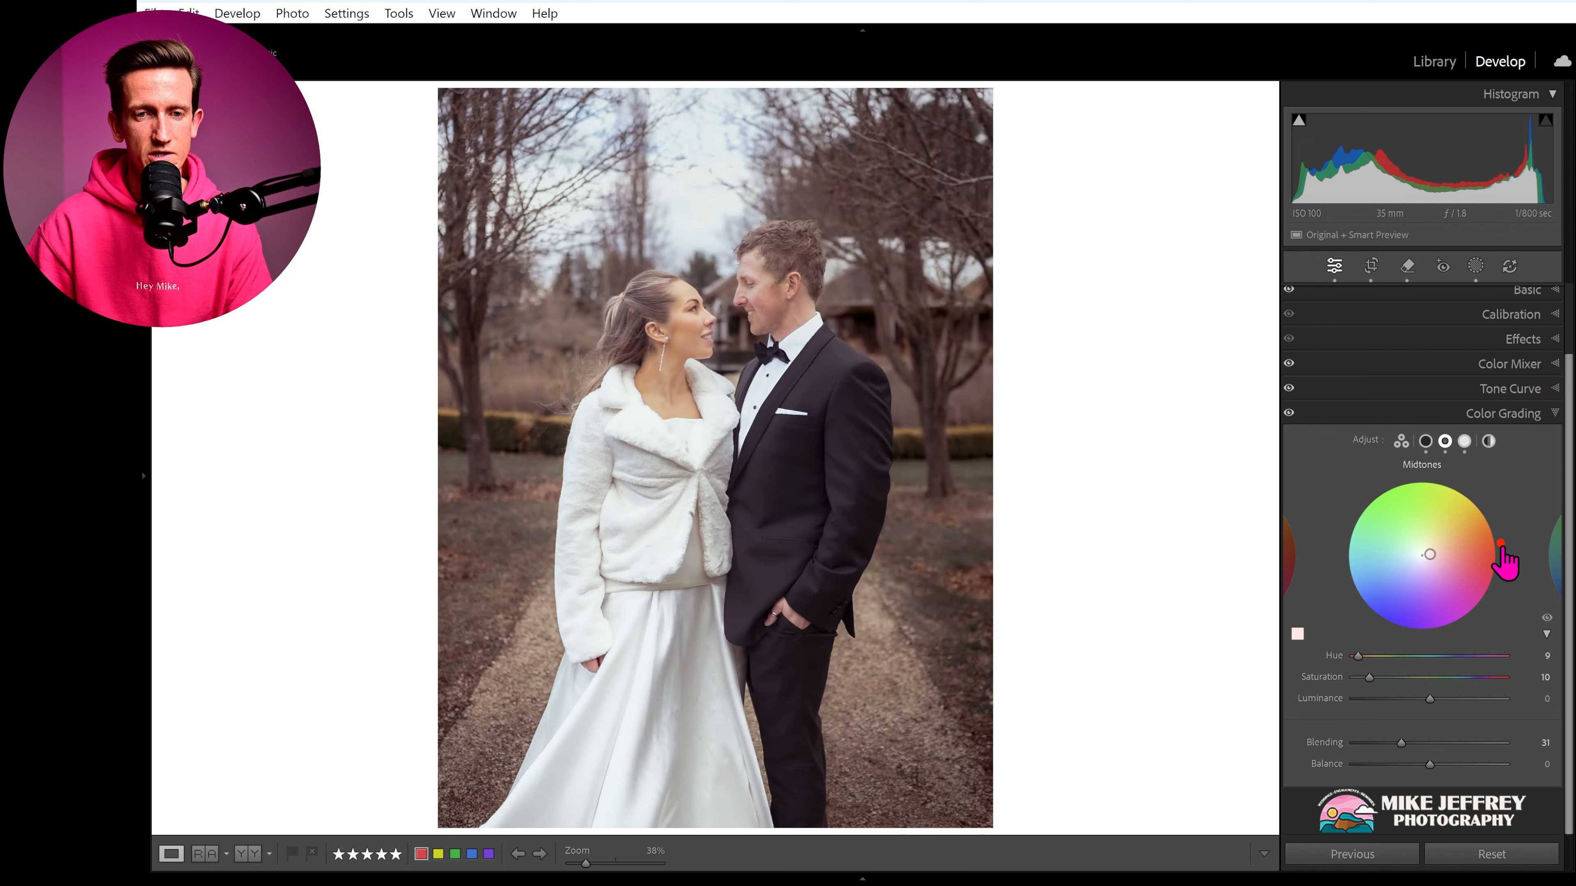
pyautogui.moveTo(1502, 546); pyautogui.dragTo(1502, 552)
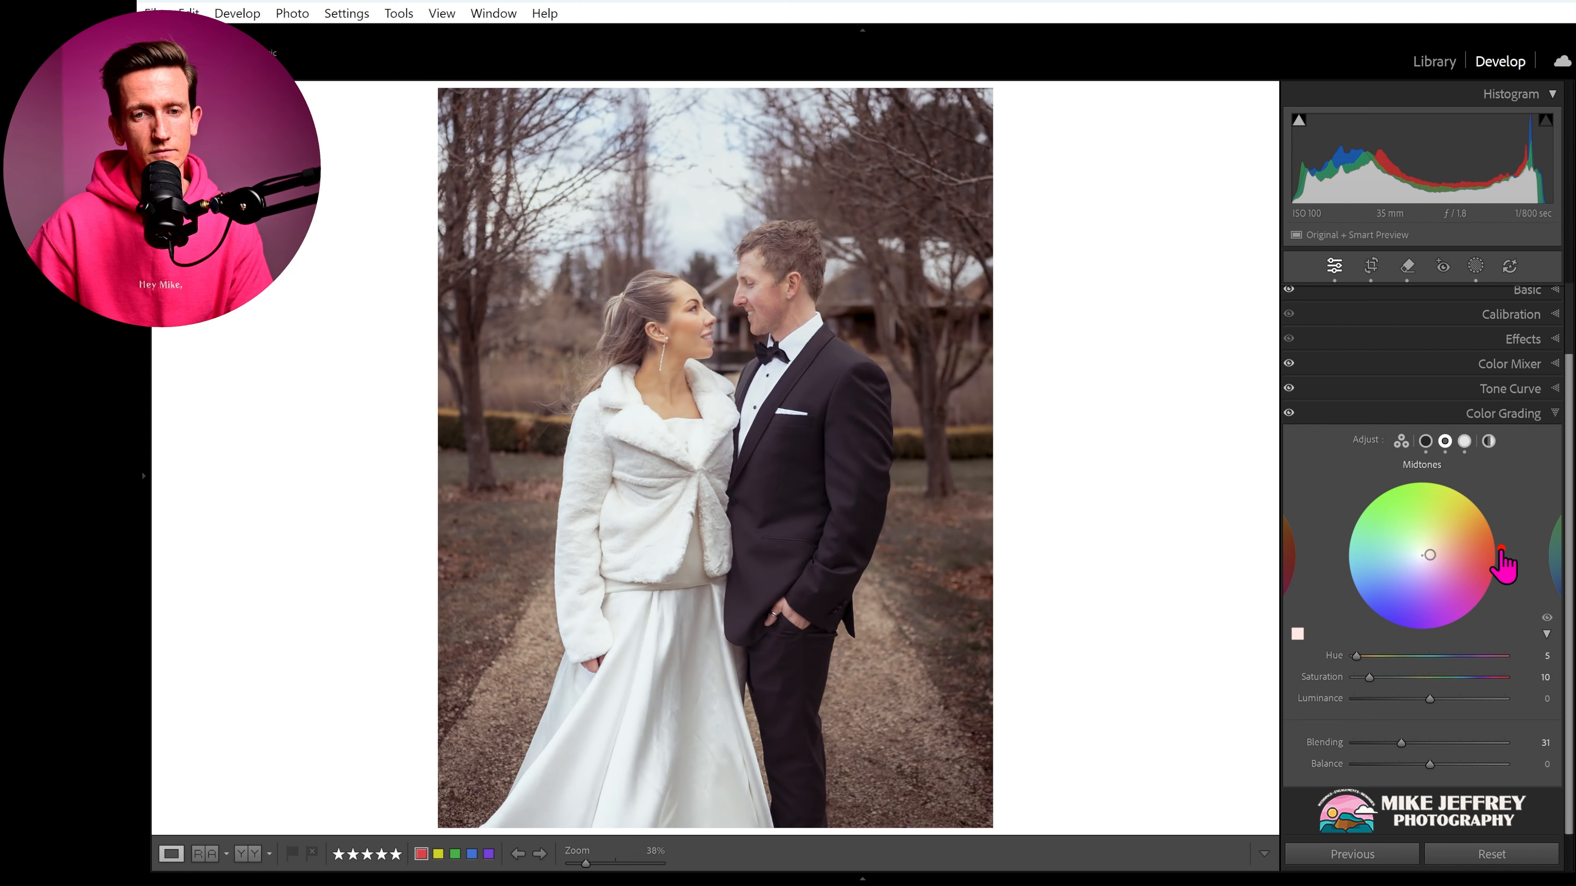
pyautogui.click(1290, 413)
pyautogui.click(1289, 414)
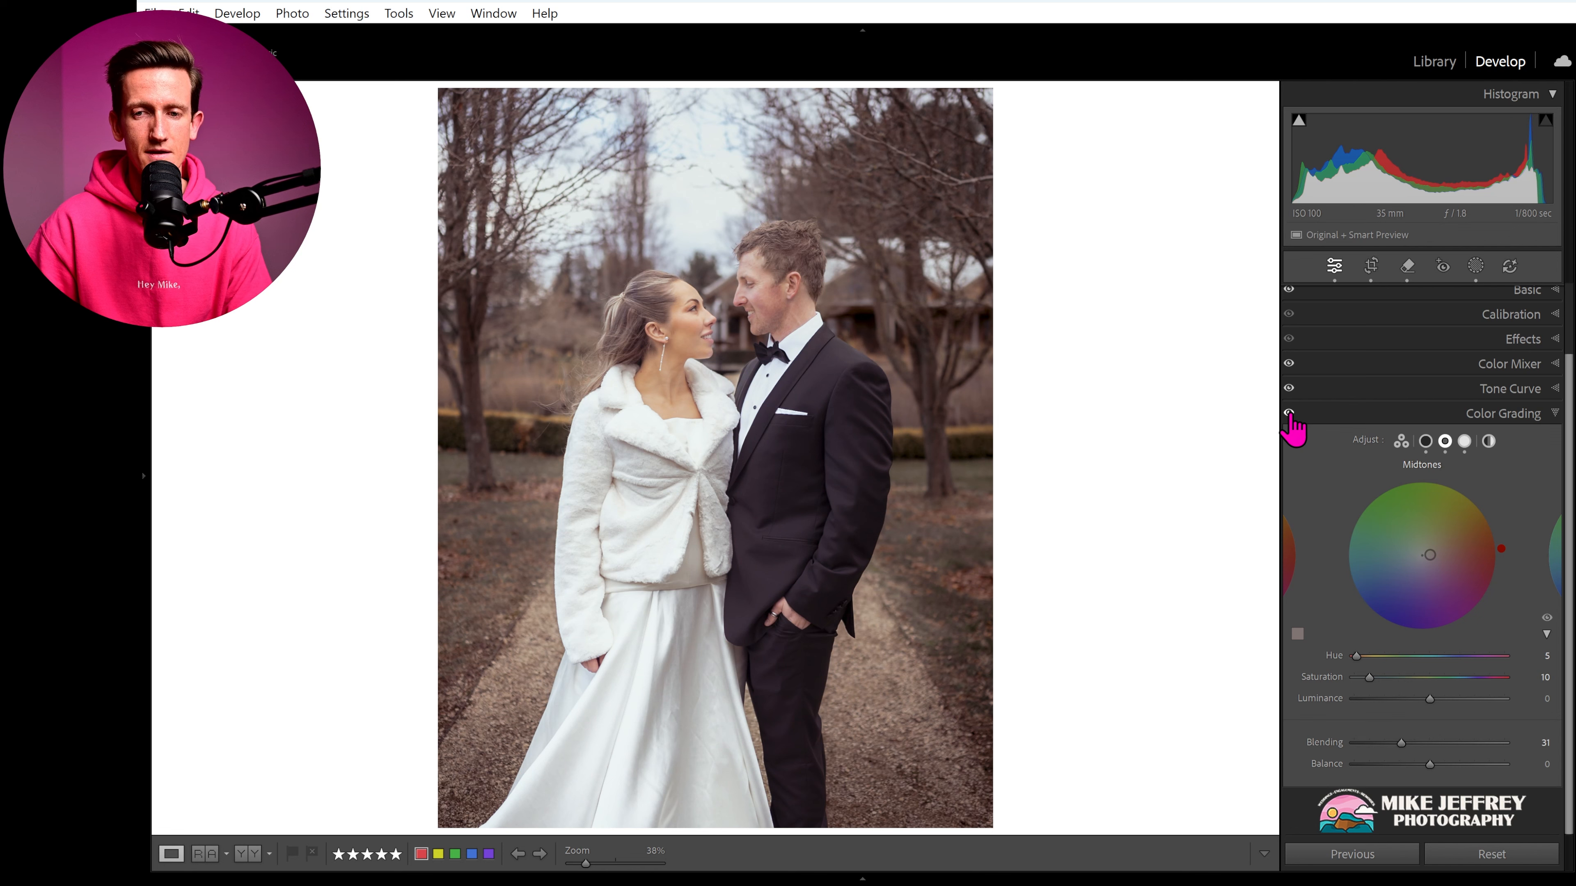
pyautogui.click(1290, 413)
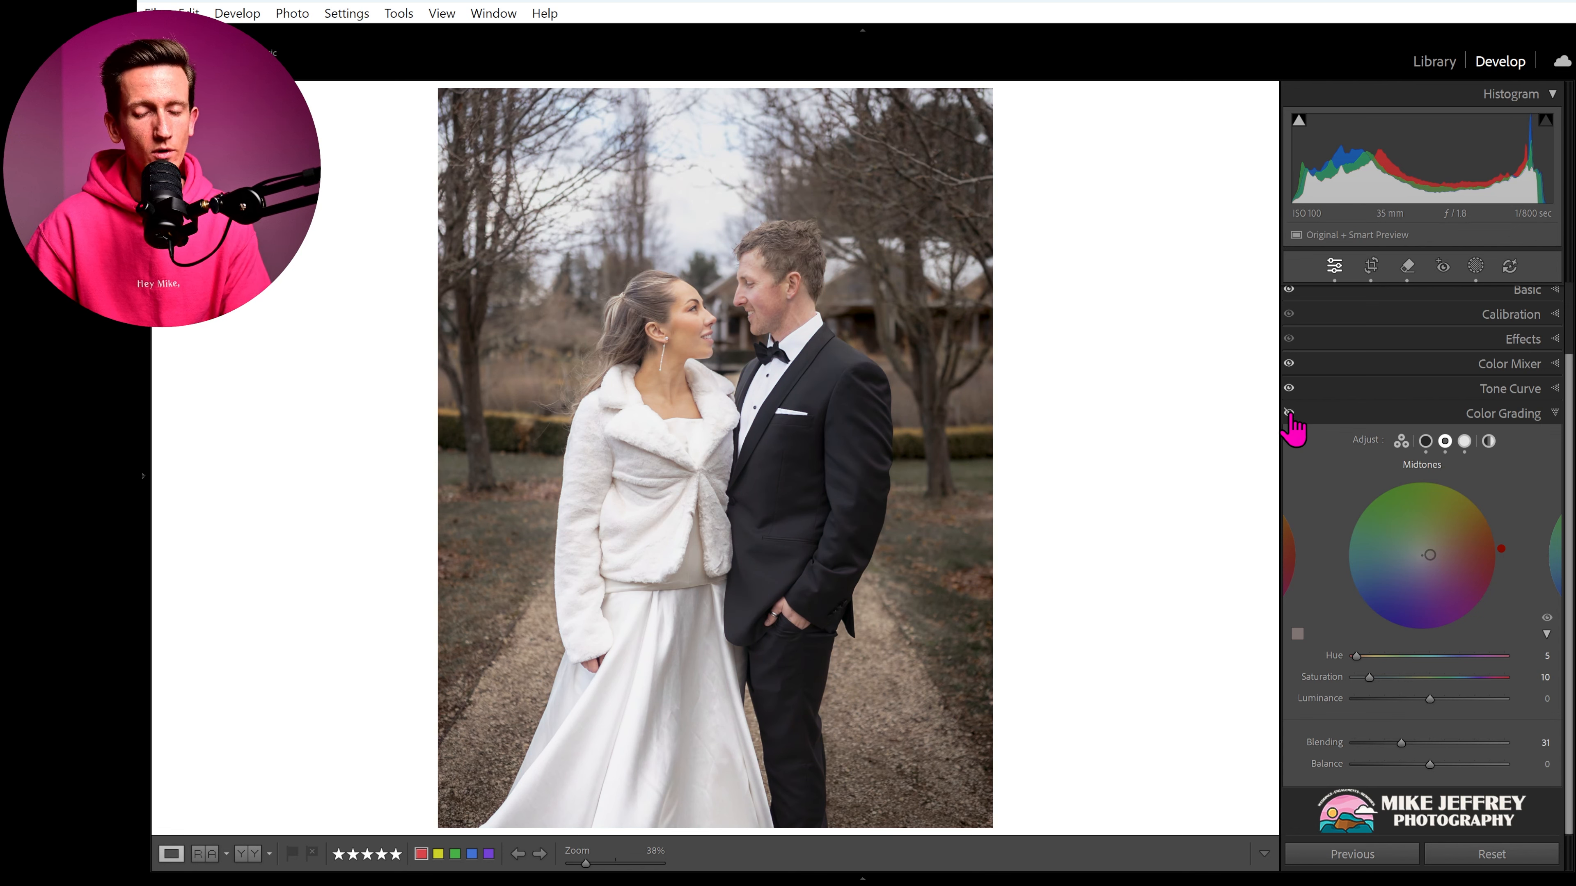